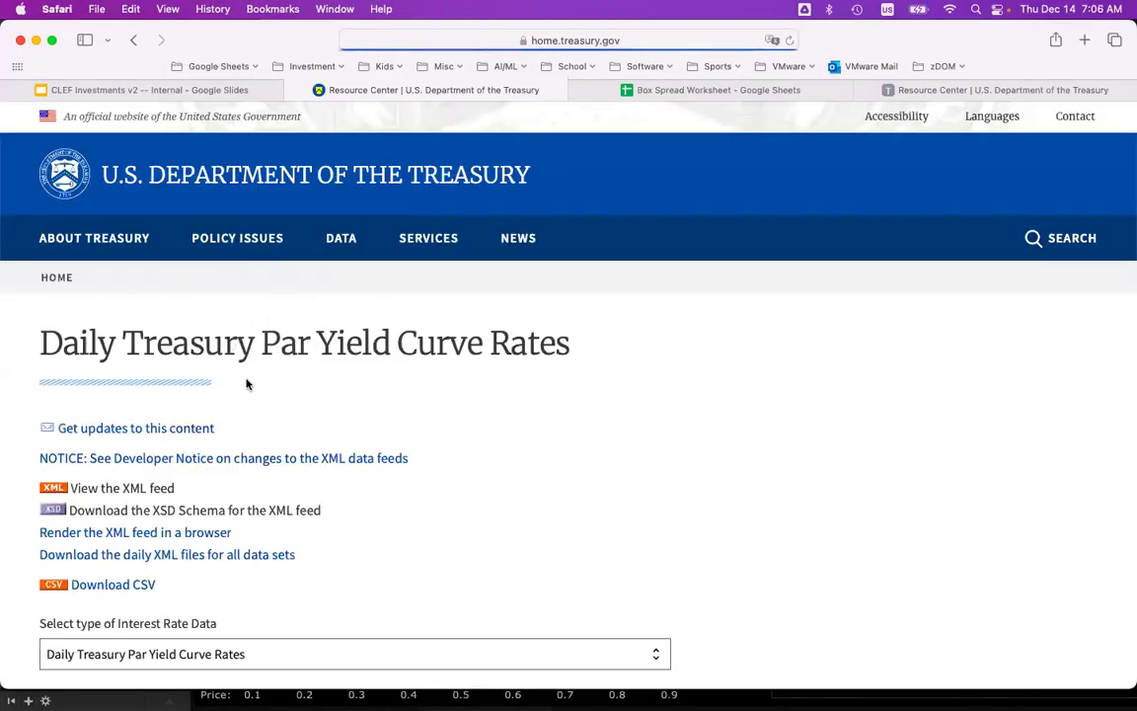
- Load the Daily Treasury Par Yield Curve Rates for the current month and view the rates table
{"action": "scroll", "coordinate": [247, 386], "scroll_direction": "down", "scroll_amount": 5}
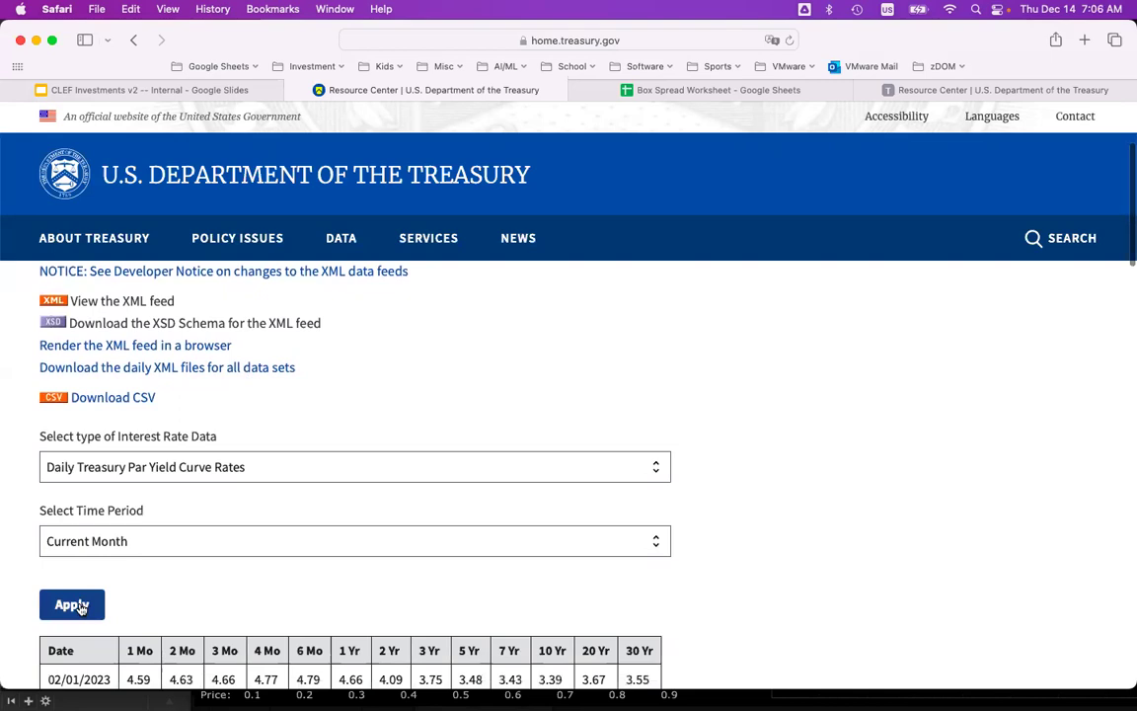
{"action": "left_click", "coordinate": [82, 607]}
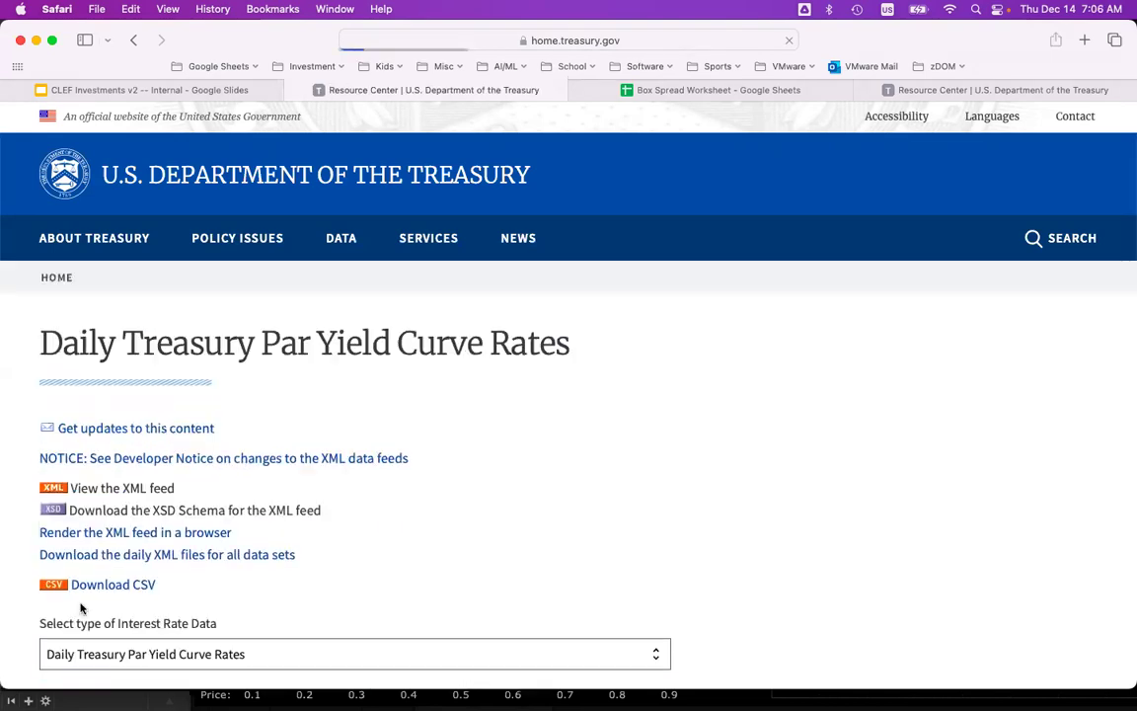
{"action": "scroll", "coordinate": [289, 544], "scroll_direction": "down", "scroll_amount": 10}
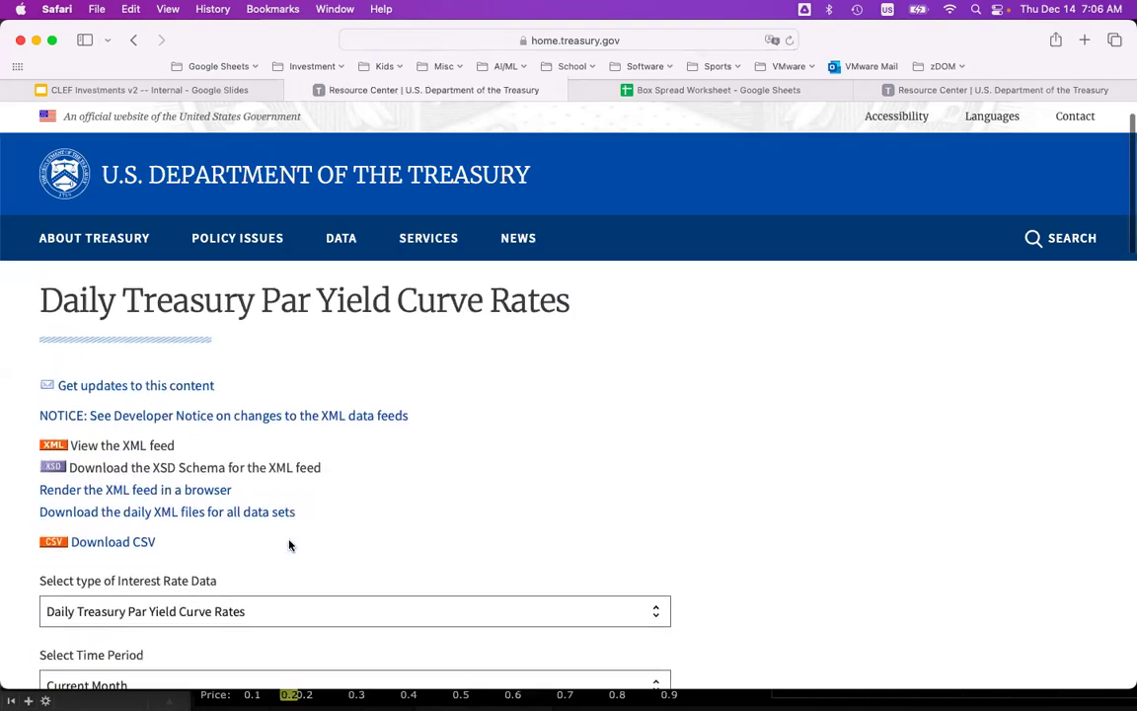
{"action": "scroll", "coordinate": [209, 399], "scroll_direction": "down", "scroll_amount": 1}
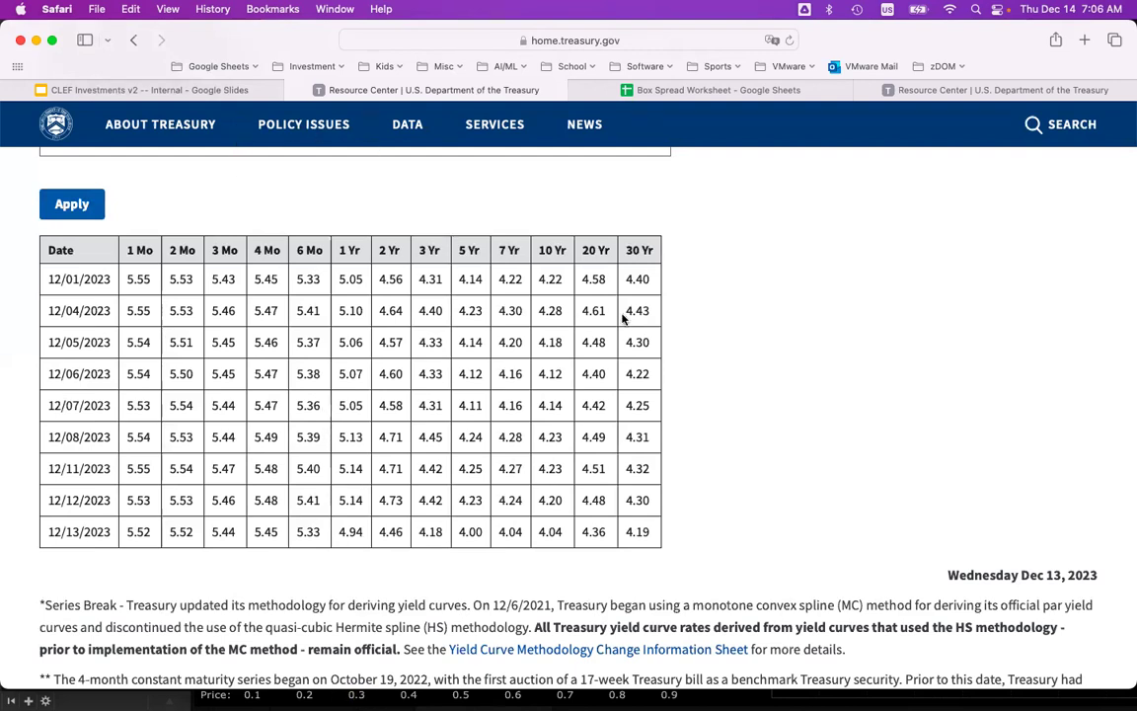
- Return to the CLEF Investments presentation, open the Box Spread Worksheet, and close the duplicate worksheet and Treasury tabs
{"action": "left_click", "coordinate": [155, 88]}
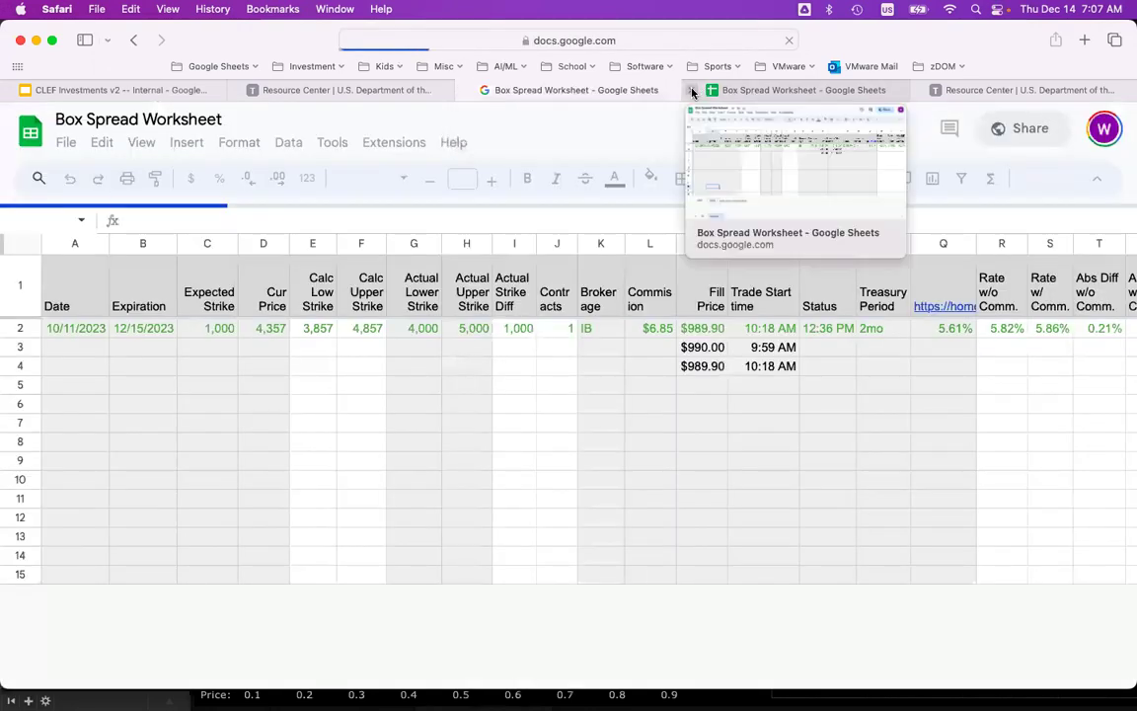
{"action": "left_click", "coordinate": [692, 91]}
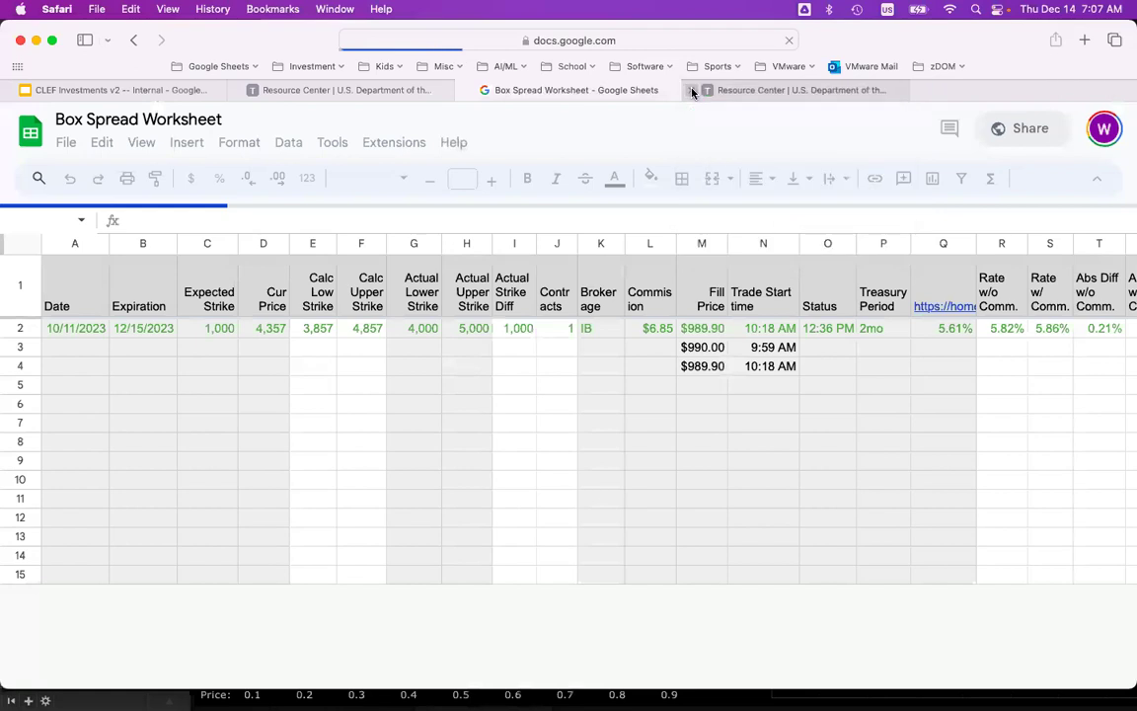
{"action": "left_click", "coordinate": [692, 91]}
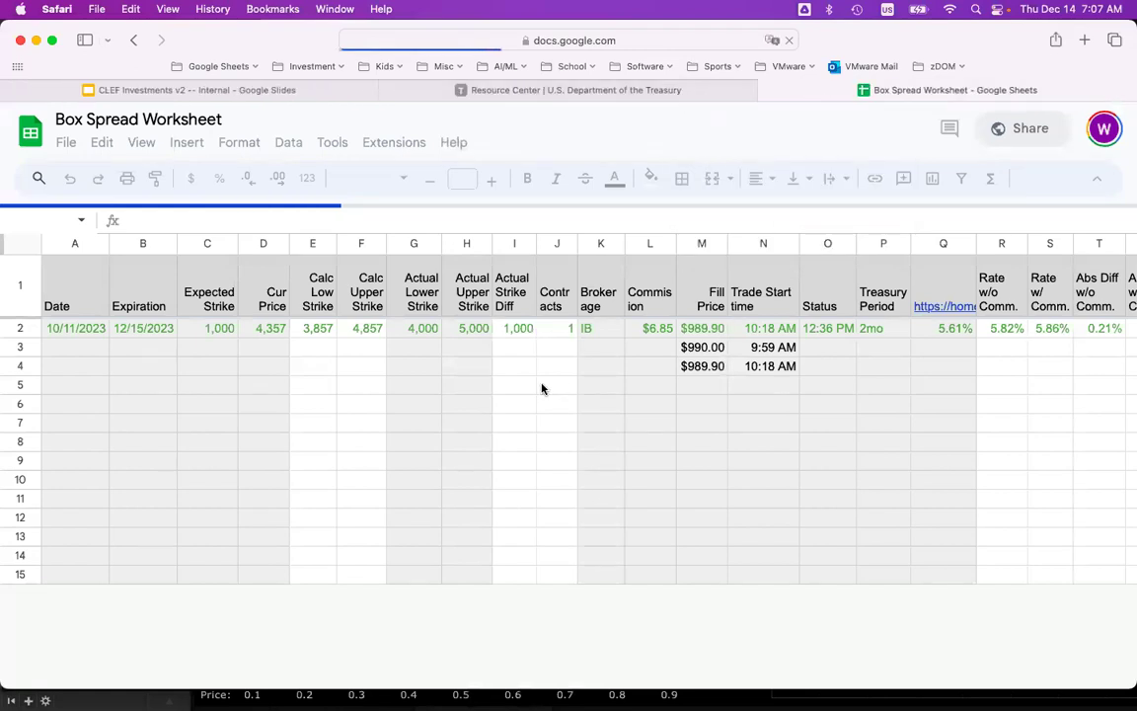
- Examine the worksheet's columns, the calculated strike formulas in row 2, and the legend for gray and white backgrounds
{"action": "scroll", "coordinate": [153, 366], "scroll_direction": "right", "scroll_amount": 2}
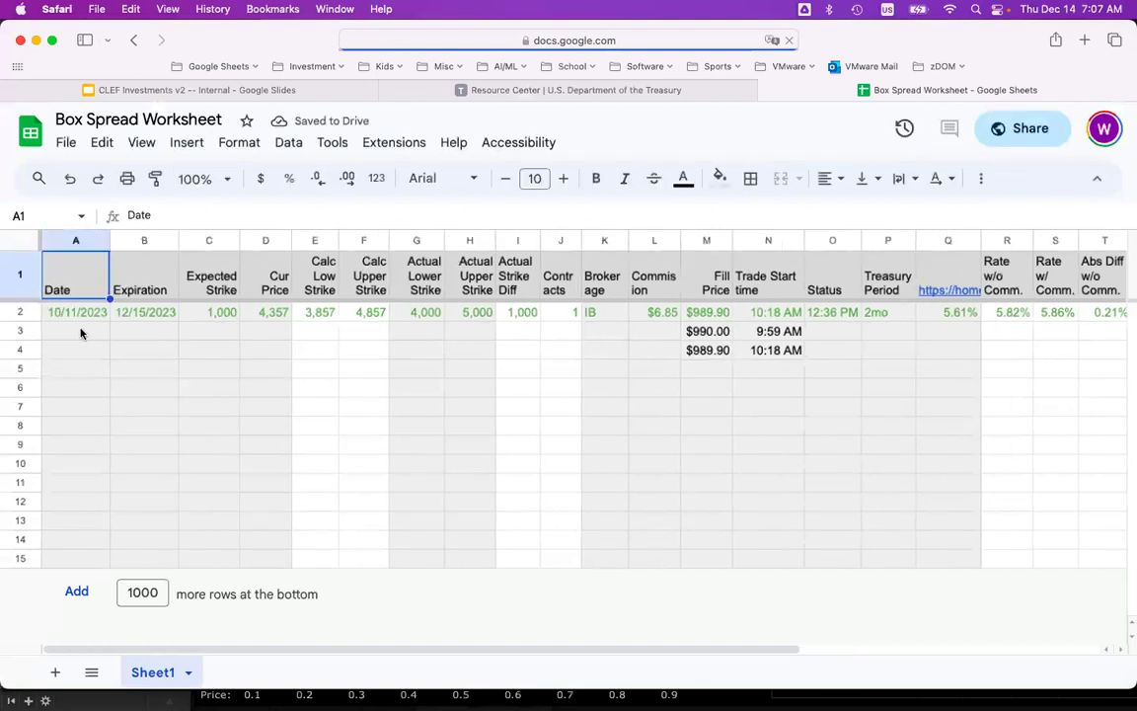
{"action": "left_click", "coordinate": [75, 330]}
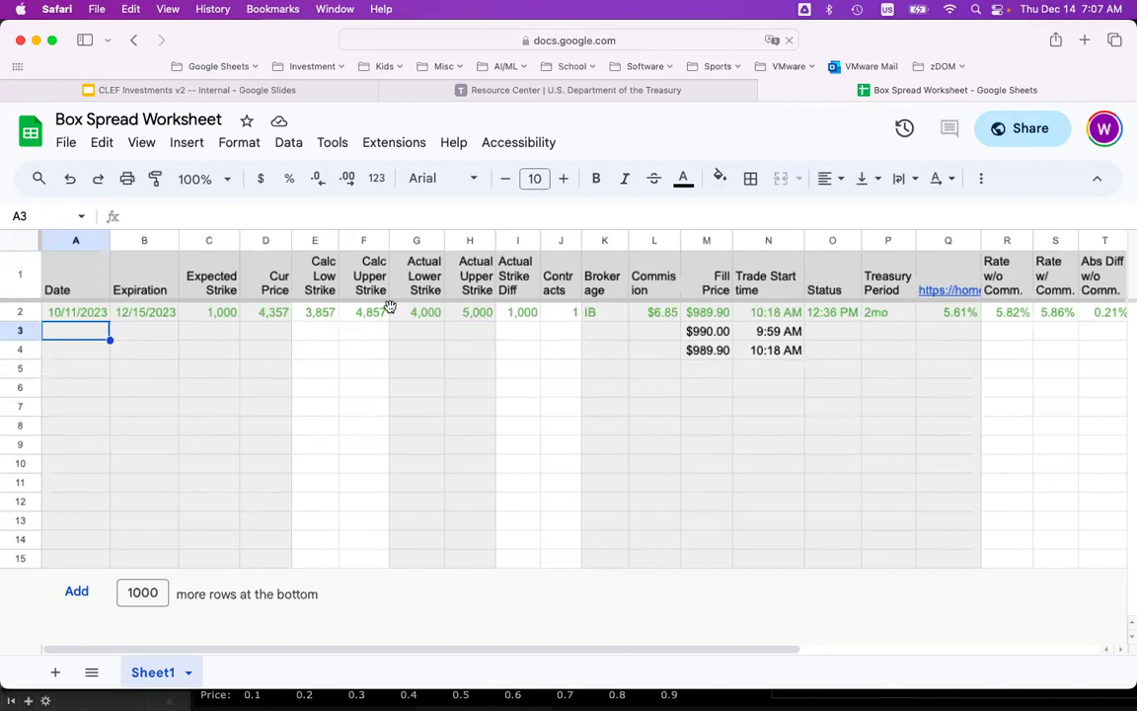
{"action": "left_click", "coordinate": [426, 327]}
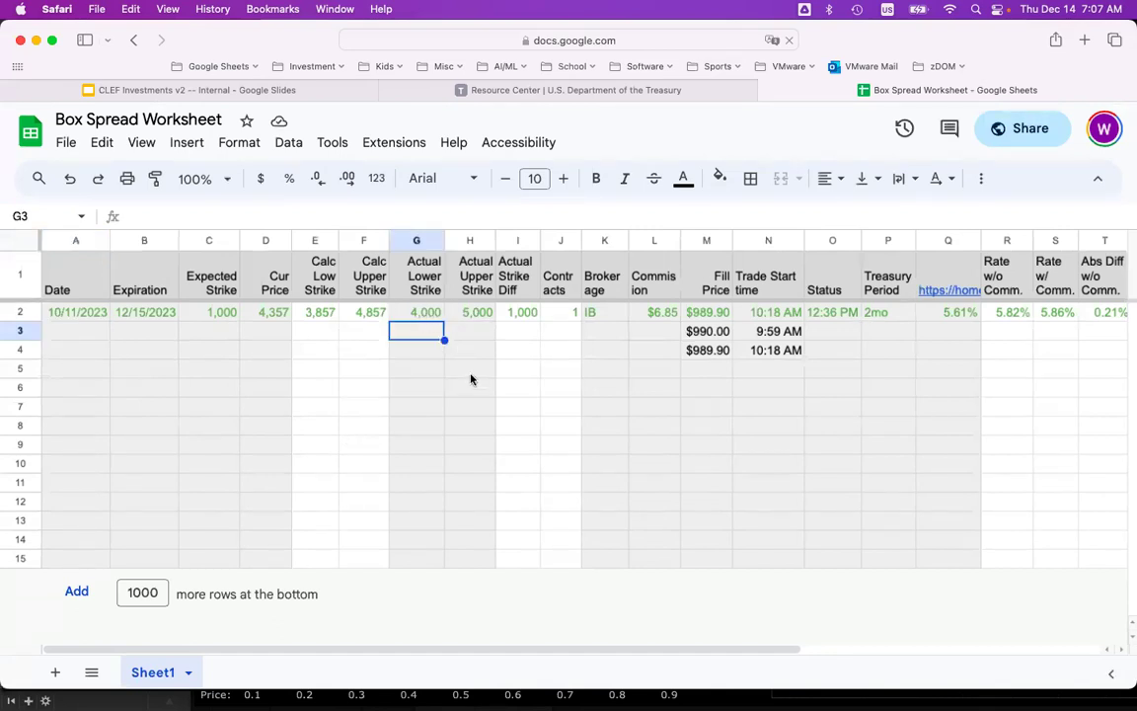
{"action": "left_click", "coordinate": [317, 310]}
{"action": "key", "text": "Right"}
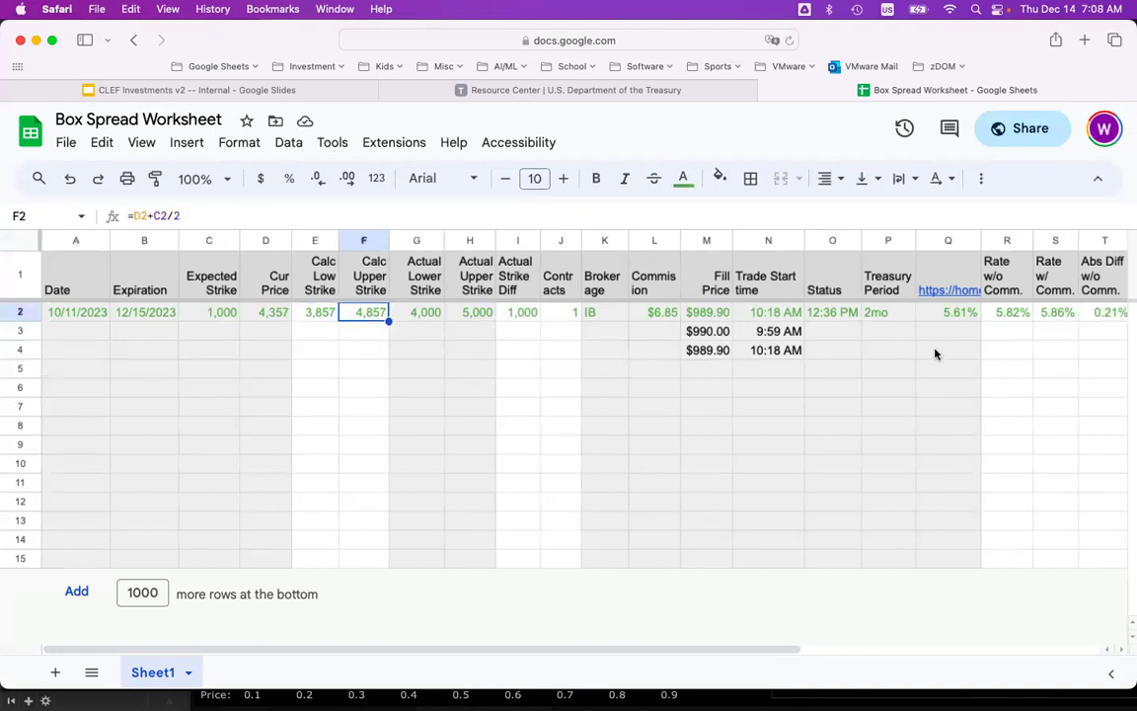
{"action": "left_click", "coordinate": [1008, 338]}
{"action": "scroll", "coordinate": [1008, 342], "scroll_direction": "right", "scroll_amount": 3}
{"action": "scroll", "coordinate": [1008, 341], "scroll_direction": "right", "scroll_amount": 5}
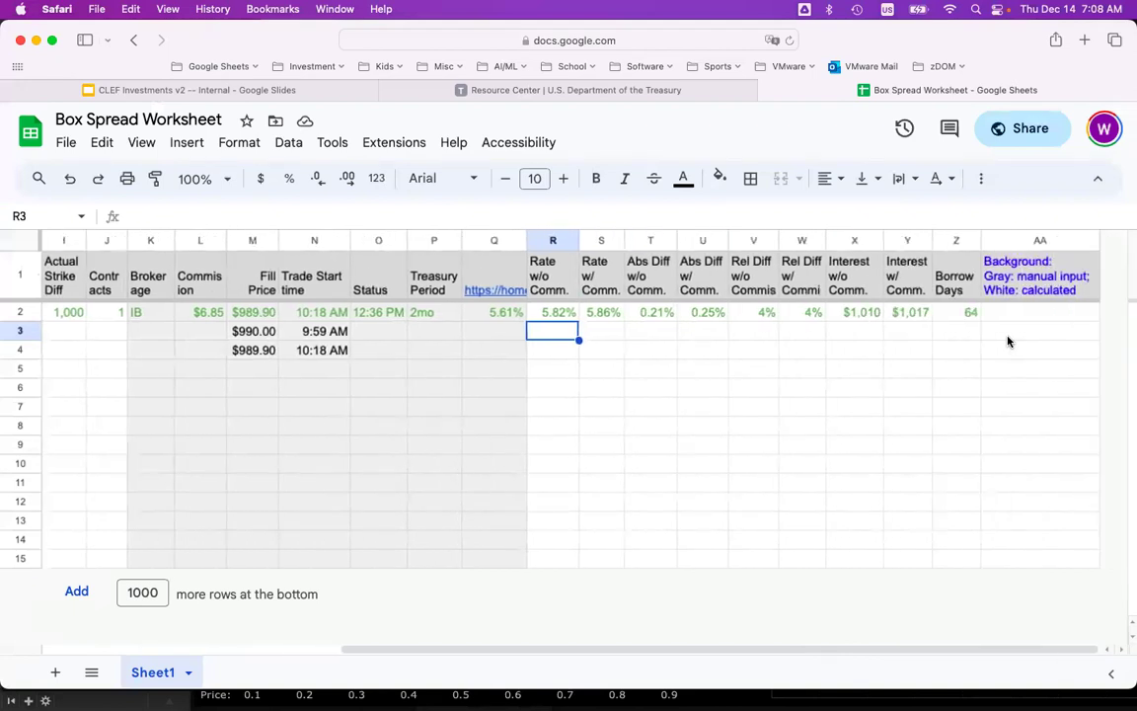
{"action": "left_click", "coordinate": [1026, 275]}
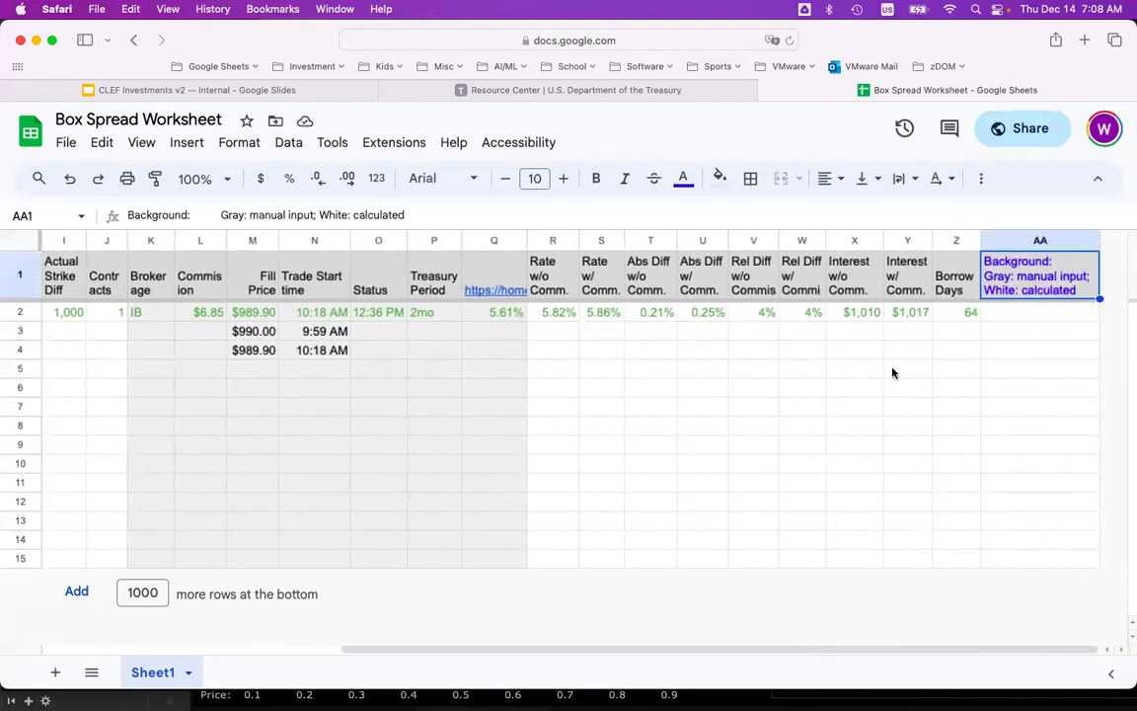
{"action": "scroll", "coordinate": [601, 355], "scroll_direction": "left", "scroll_amount": 7}
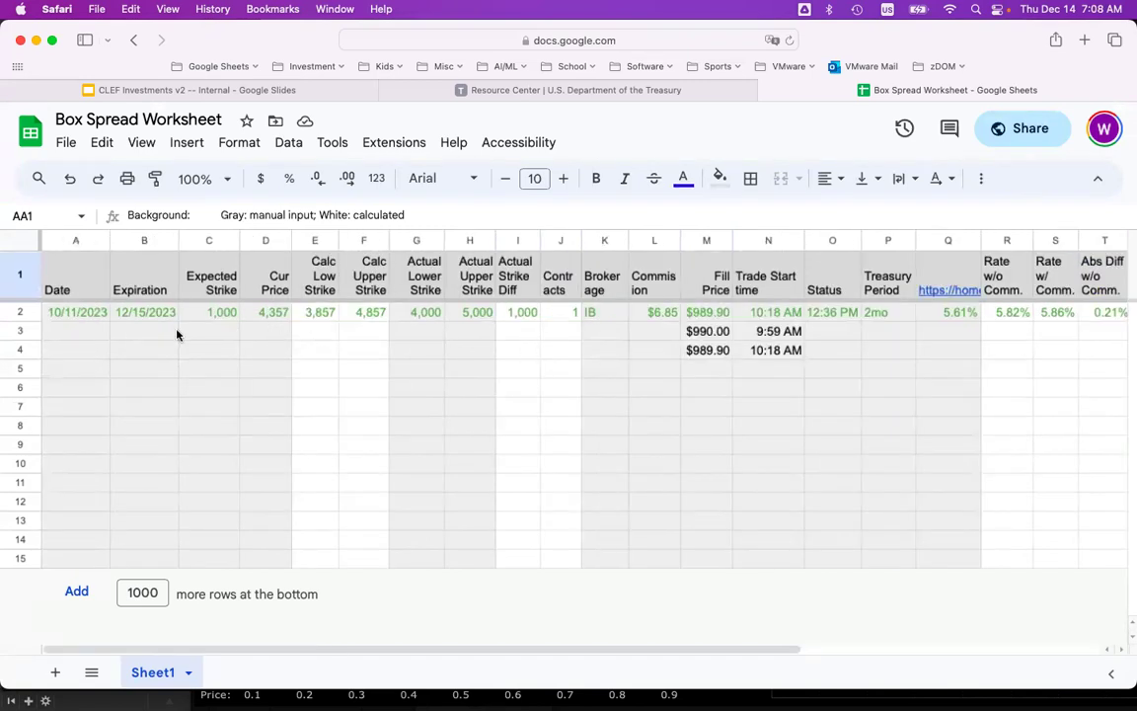
- Copy the whole 10/11/2023 trade in row 2 into row 5
{"action": "left_click", "coordinate": [30, 312]}
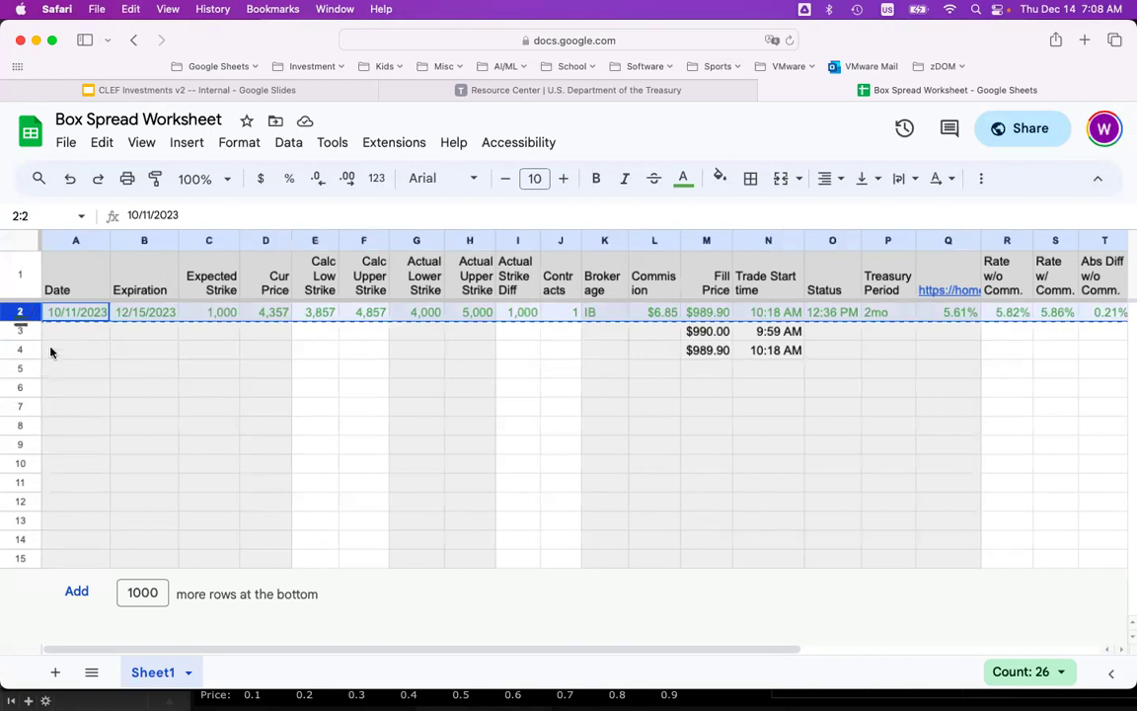
{"action": "left_click", "coordinate": [62, 371]}
{"action": "type", "text": "10/11/2023\t12/15/2023\t1,000\t4,357\t\t\t4,000\t5,000\t\t1\tIB\t$6.85\t$989.90\t10:18 AM\t12:36 PM\t2mo\t5.61%"}
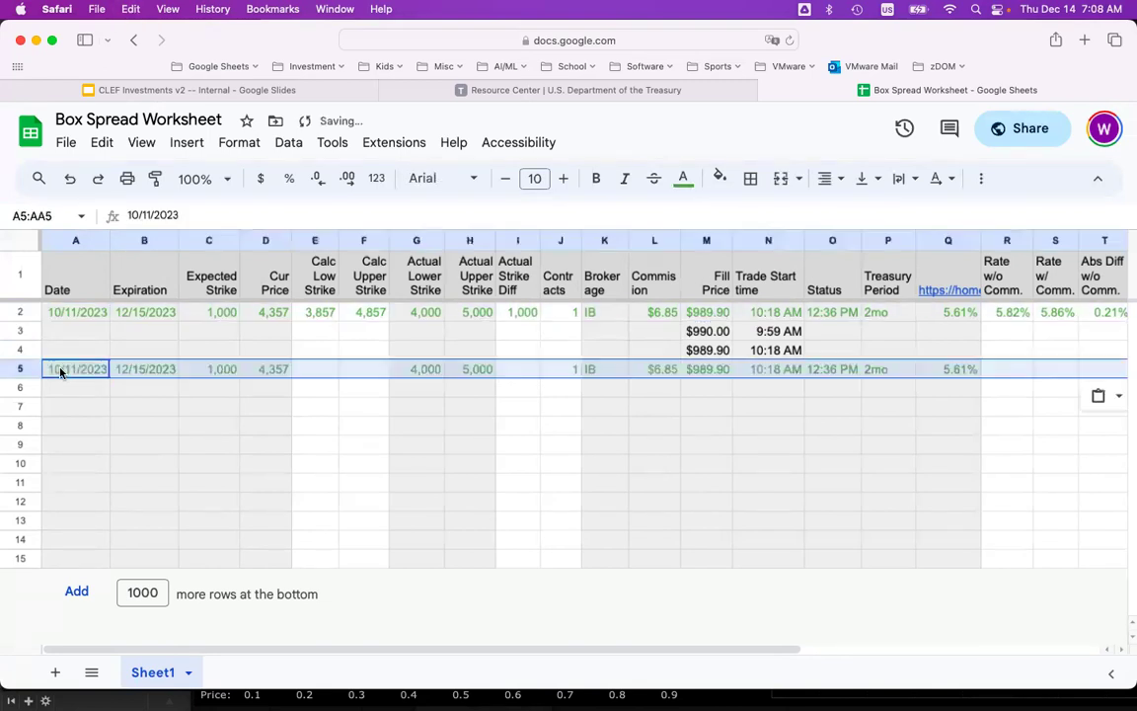
- Set the trade date in row 5 to 12/14
{"action": "left_click", "coordinate": [74, 374]}
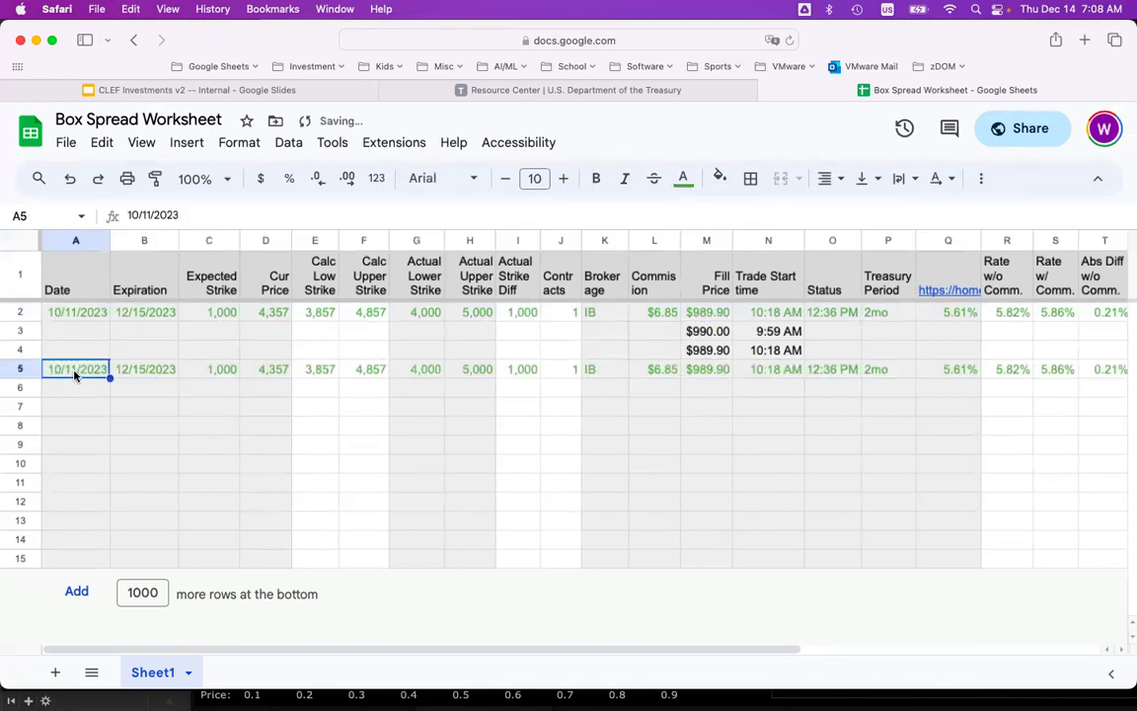
{"action": "type", "text": "12"}
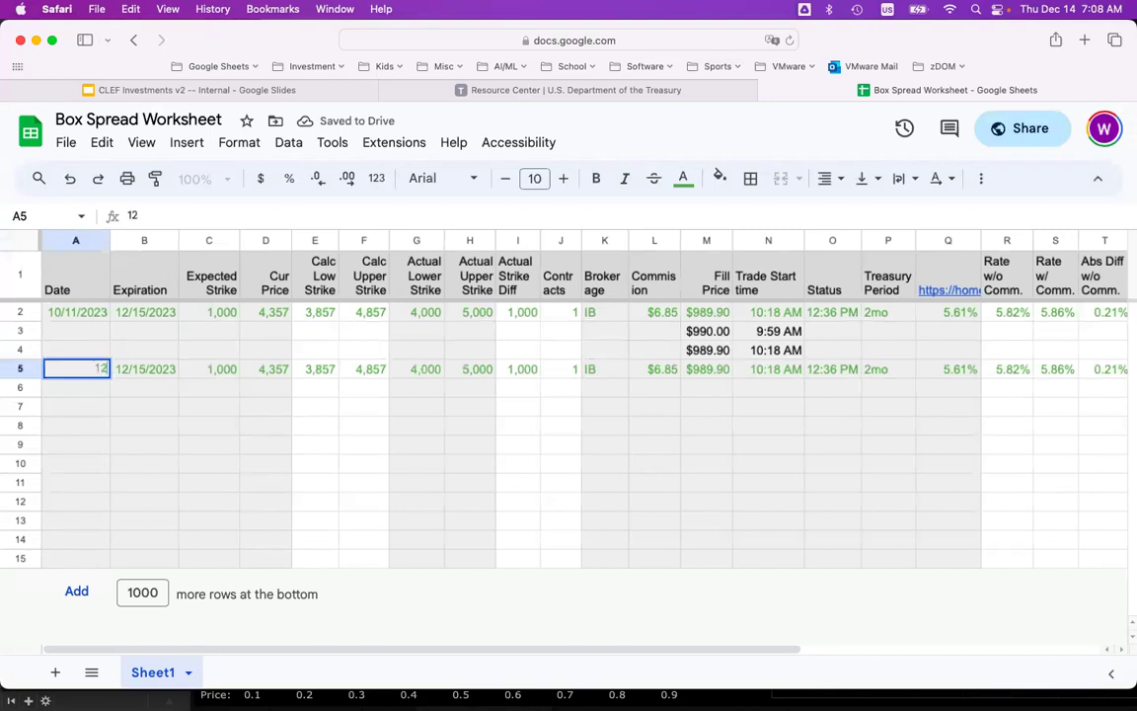
{"action": "type", "text": "/14"}
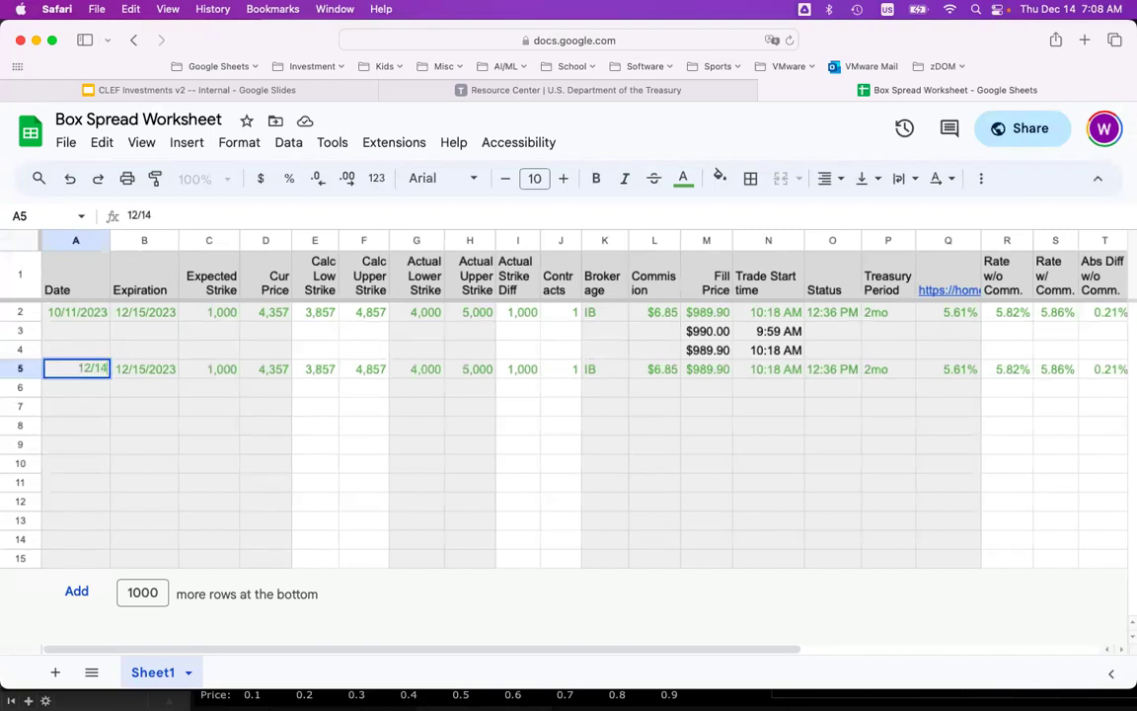
{"action": "key", "text": "Tab"}
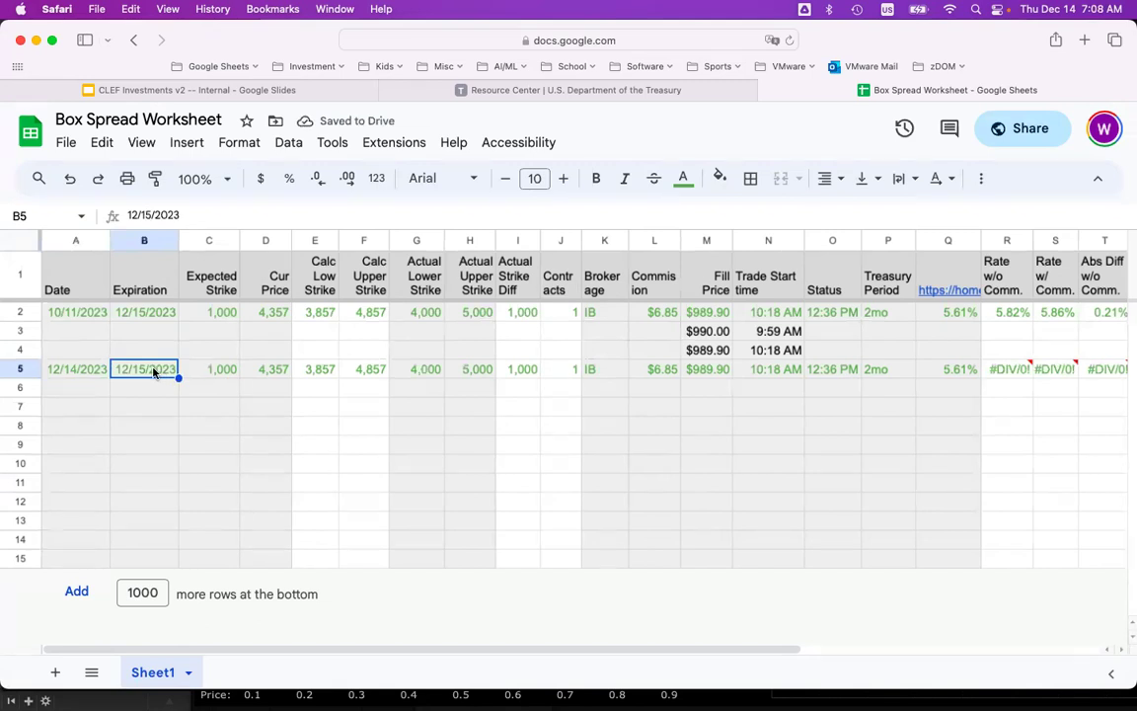
- Switch to thinkorswim and expand the 20 DEC 24 expiration in the SPX option chain
{"action": "key", "text": "super+Tab"}
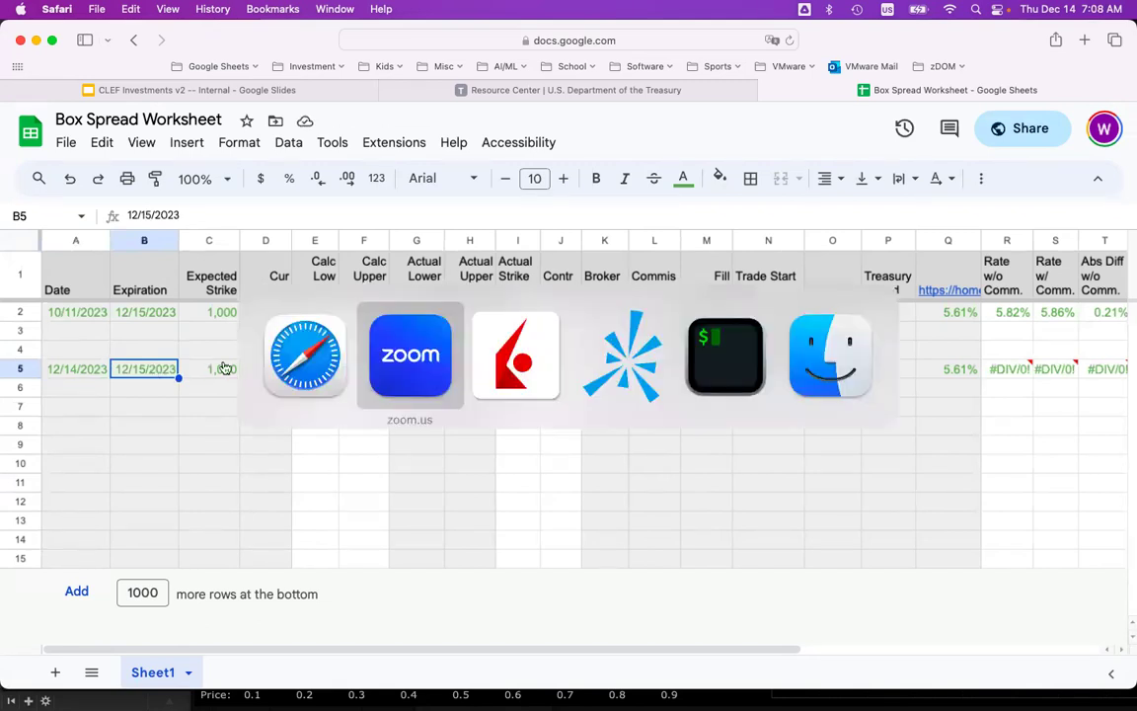
{"action": "left_click", "coordinate": [626, 372]}
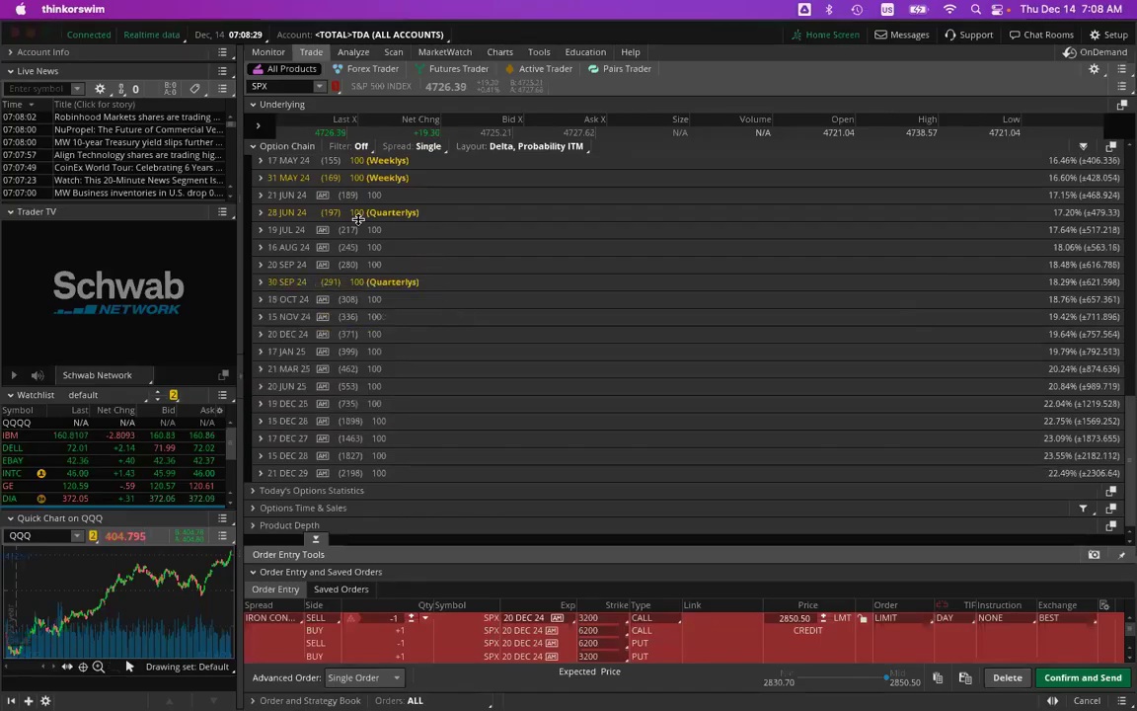
{"action": "left_click", "coordinate": [282, 87]}
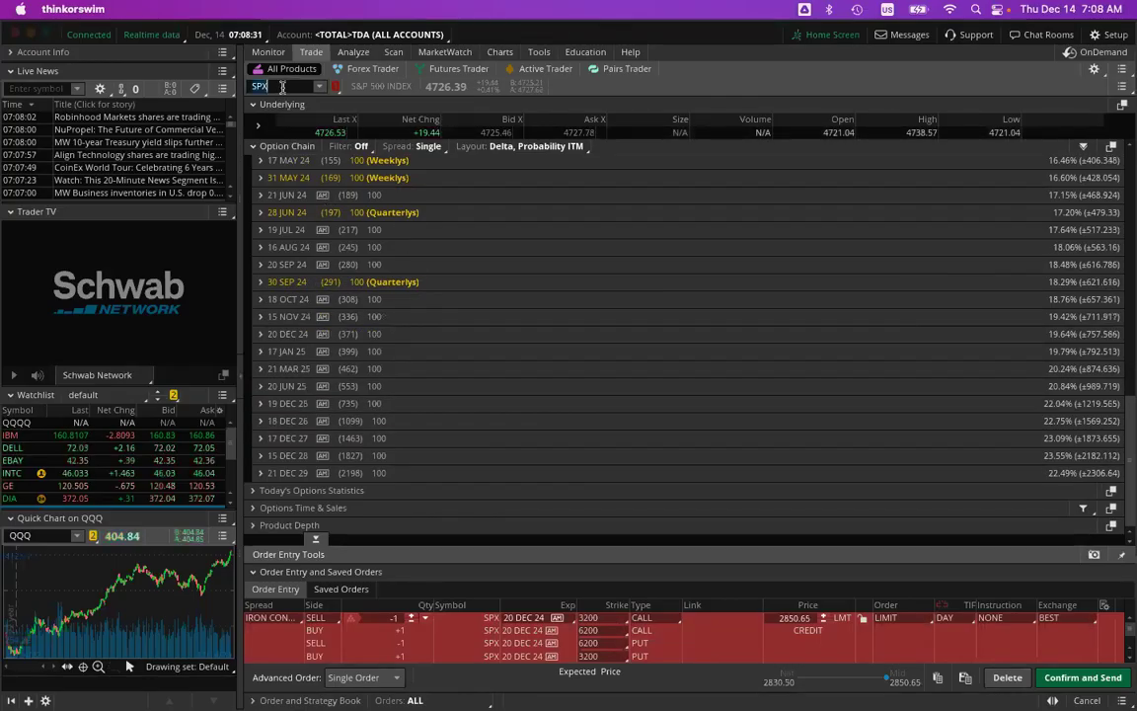
{"action": "key", "text": "Return"}
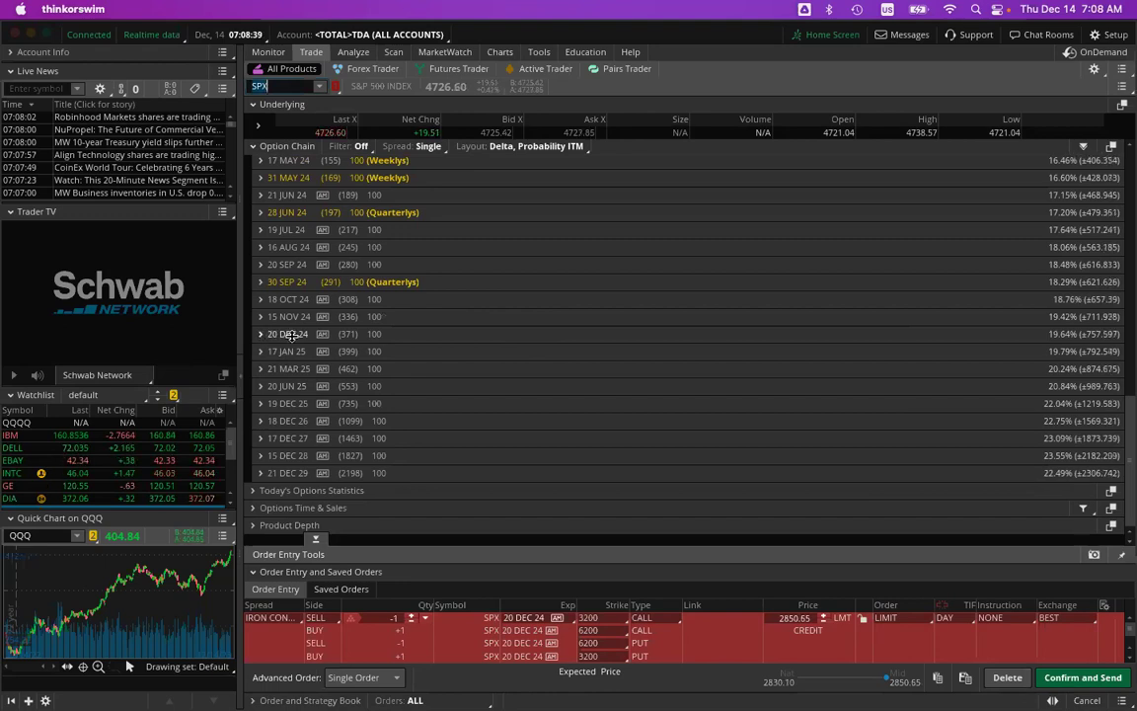
{"action": "left_click", "coordinate": [261, 334]}
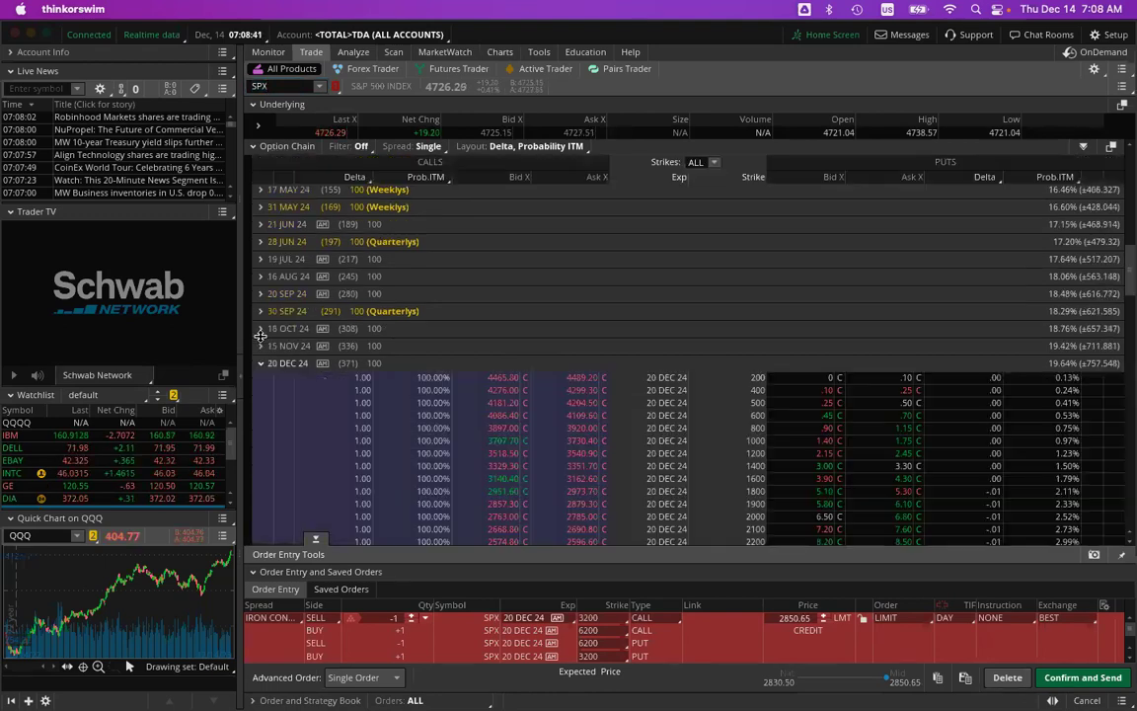
- Switch back to the worksheet in Safari and set the expiration in row 5 to 12/20/24
{"action": "key", "text": "super+Tab"}
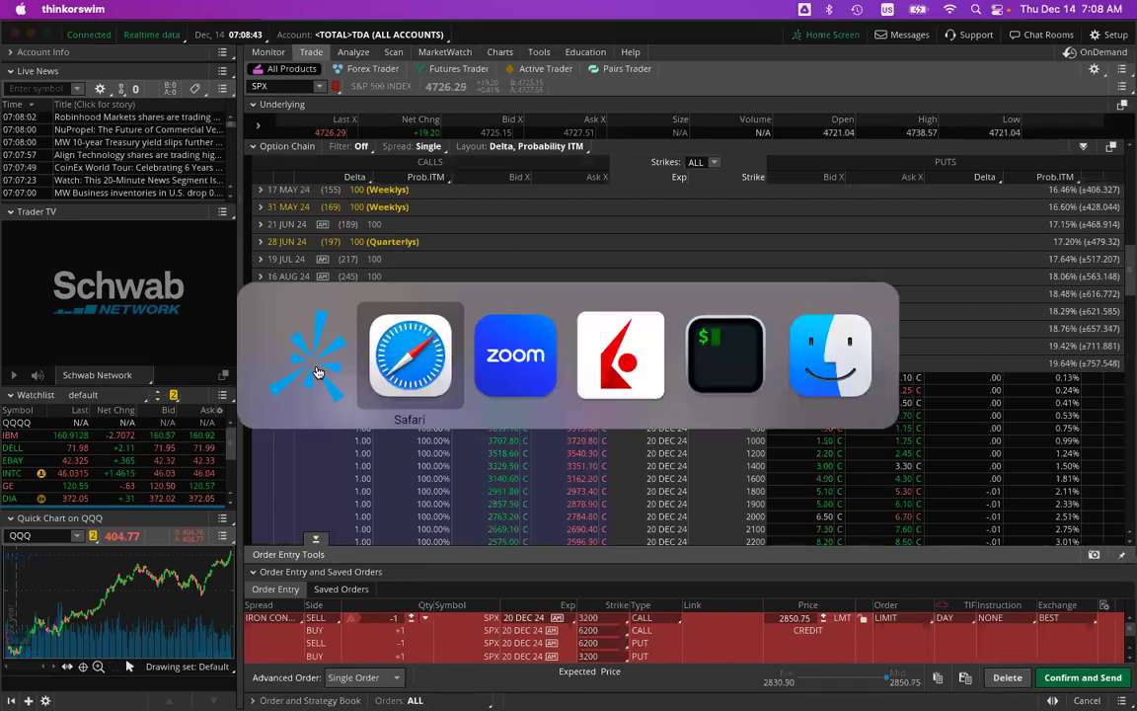
{"action": "left_click", "coordinate": [400, 348]}
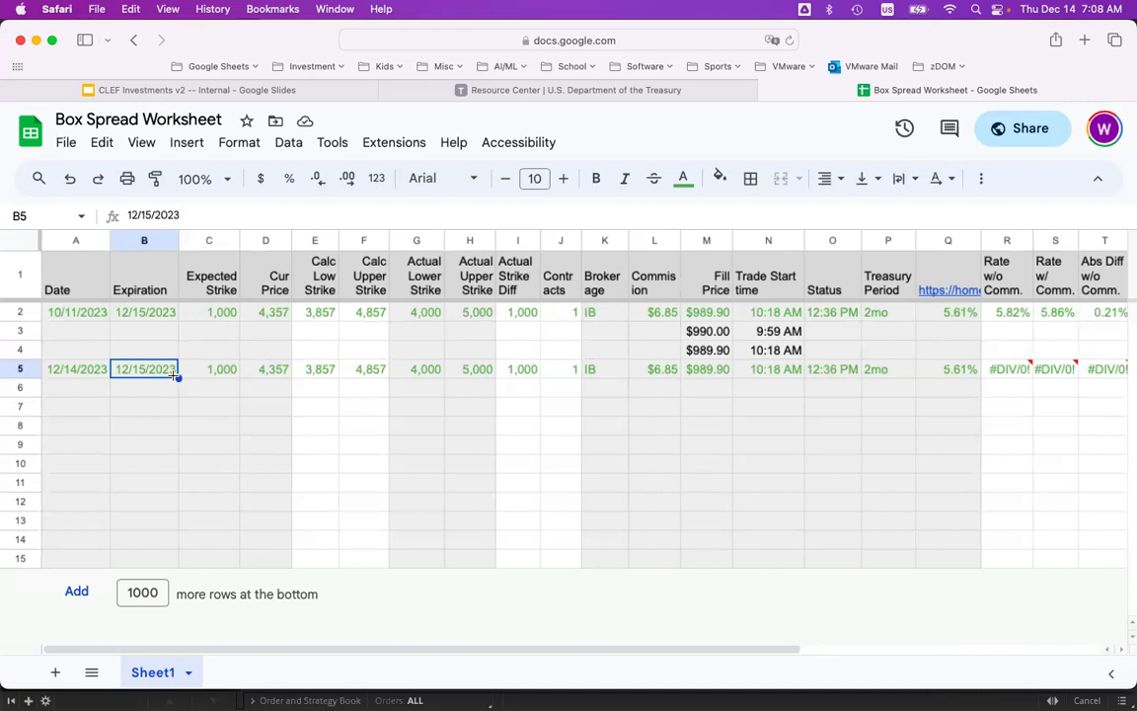
{"action": "type", "text": "12/20"}
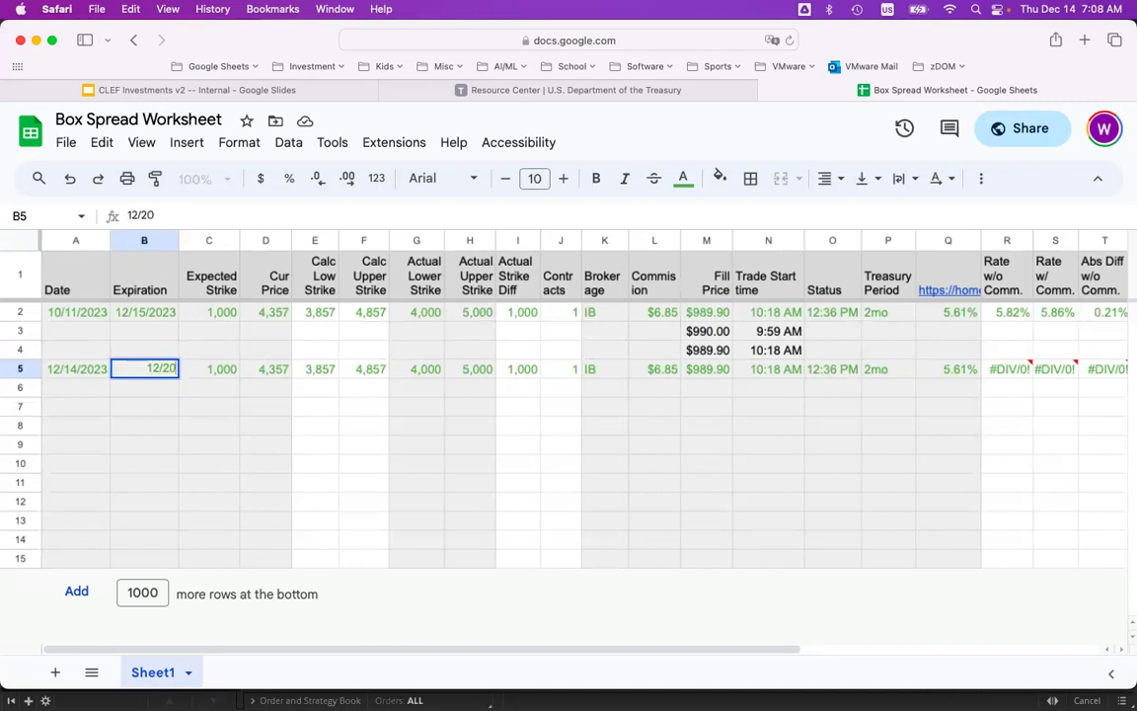
{"action": "type", "text": "/24"}
{"action": "key", "text": "Tab"}
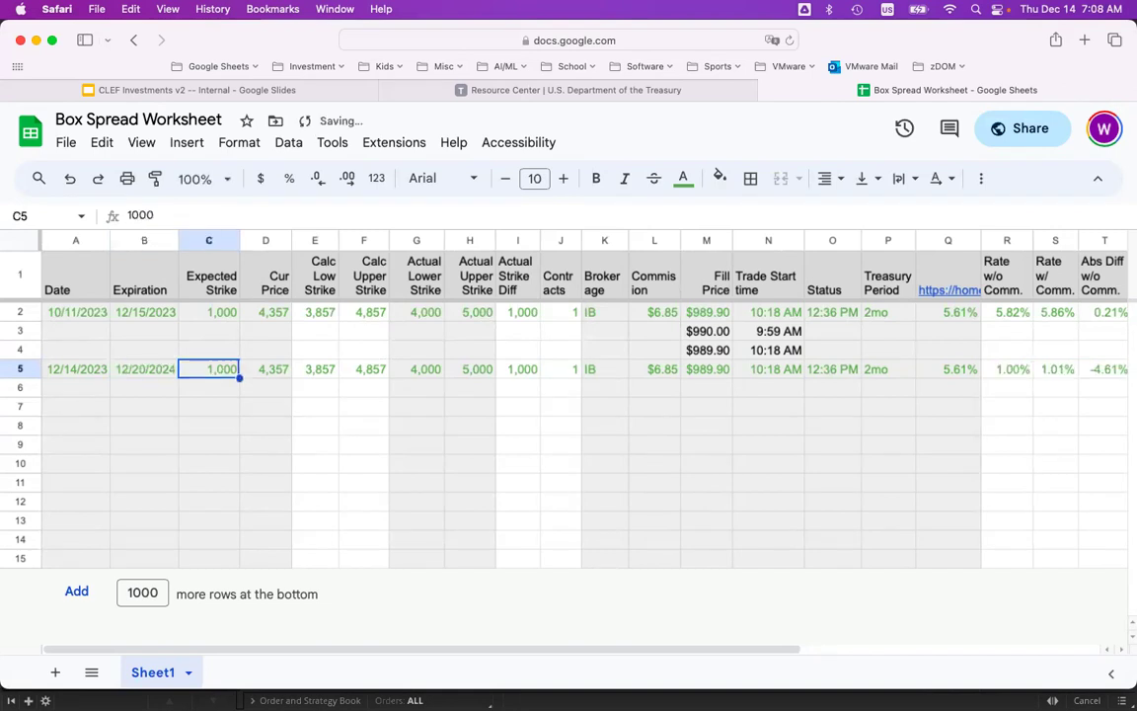
- Duplicate the entire row 5 trade into row 6
{"action": "left_click", "coordinate": [24, 368]}
{"action": "key", "text": "super+c"}
{"action": "left_click", "coordinate": [58, 390]}
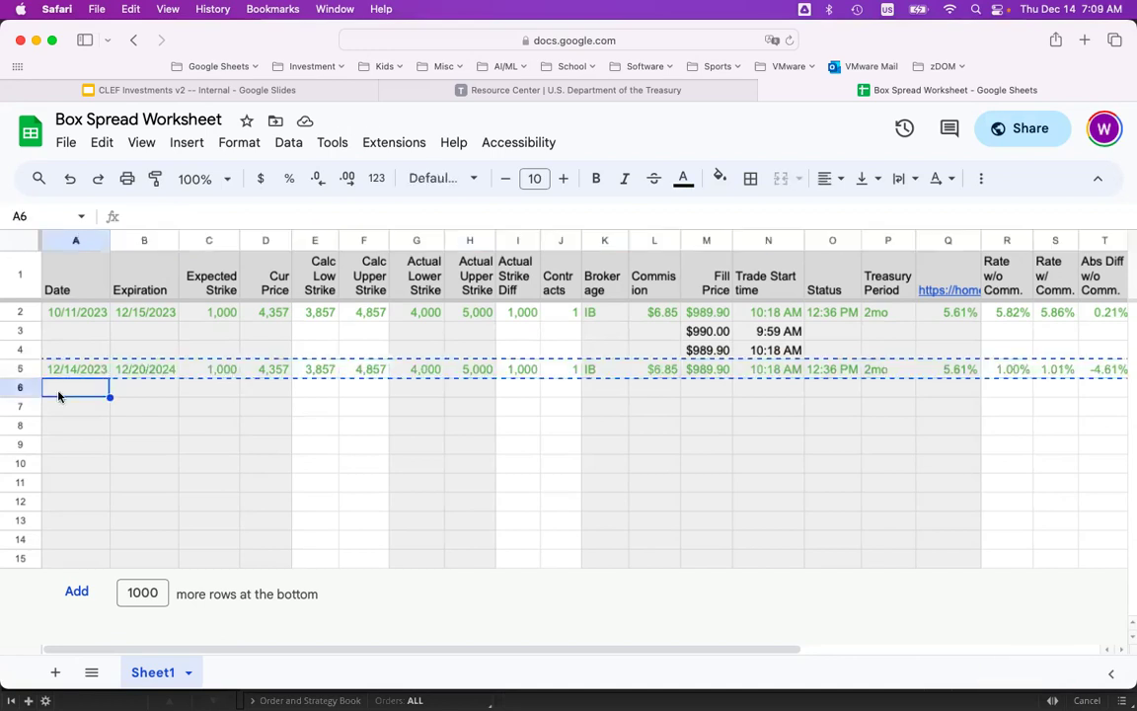
{"action": "key", "text": "super+v"}
- Set the expected strike in row 5 to 1500
{"action": "left_click", "coordinate": [209, 374]}
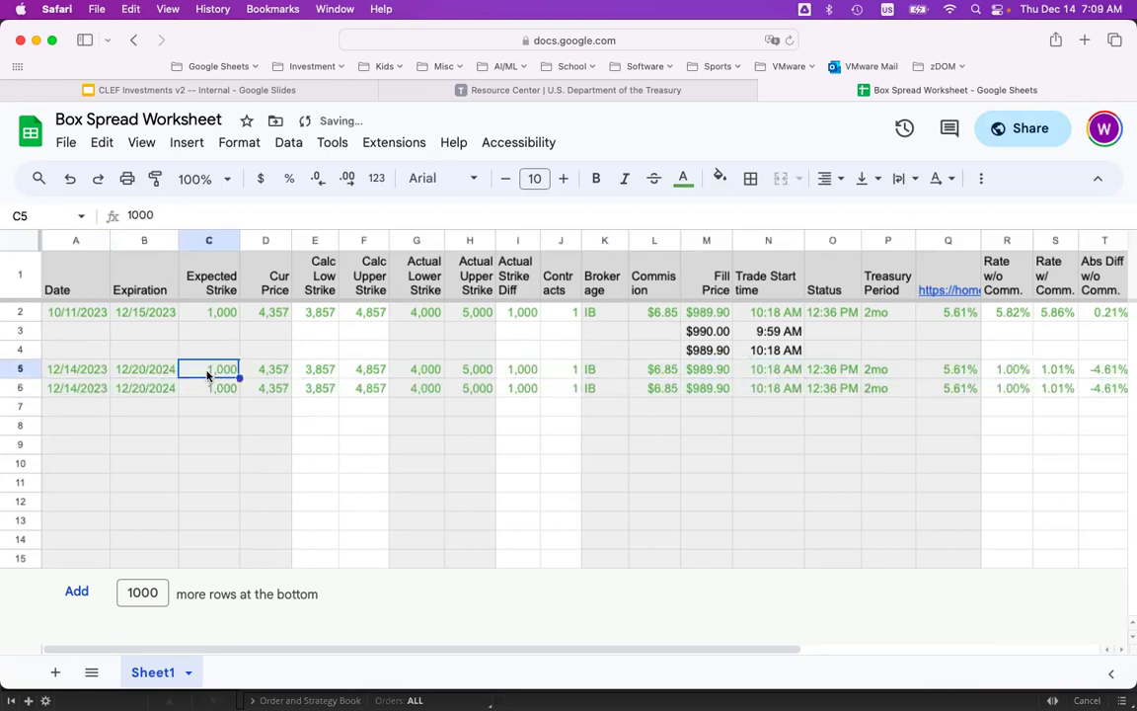
{"action": "type", "text": "1500"}
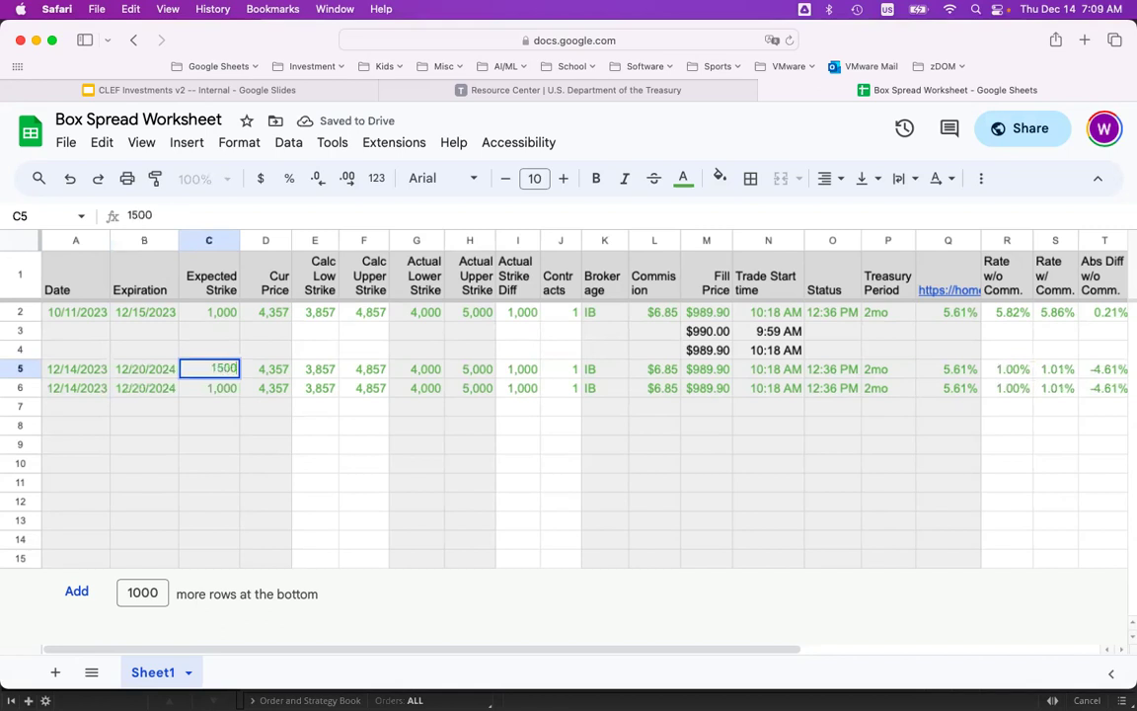
{"action": "key", "text": "Tab"}
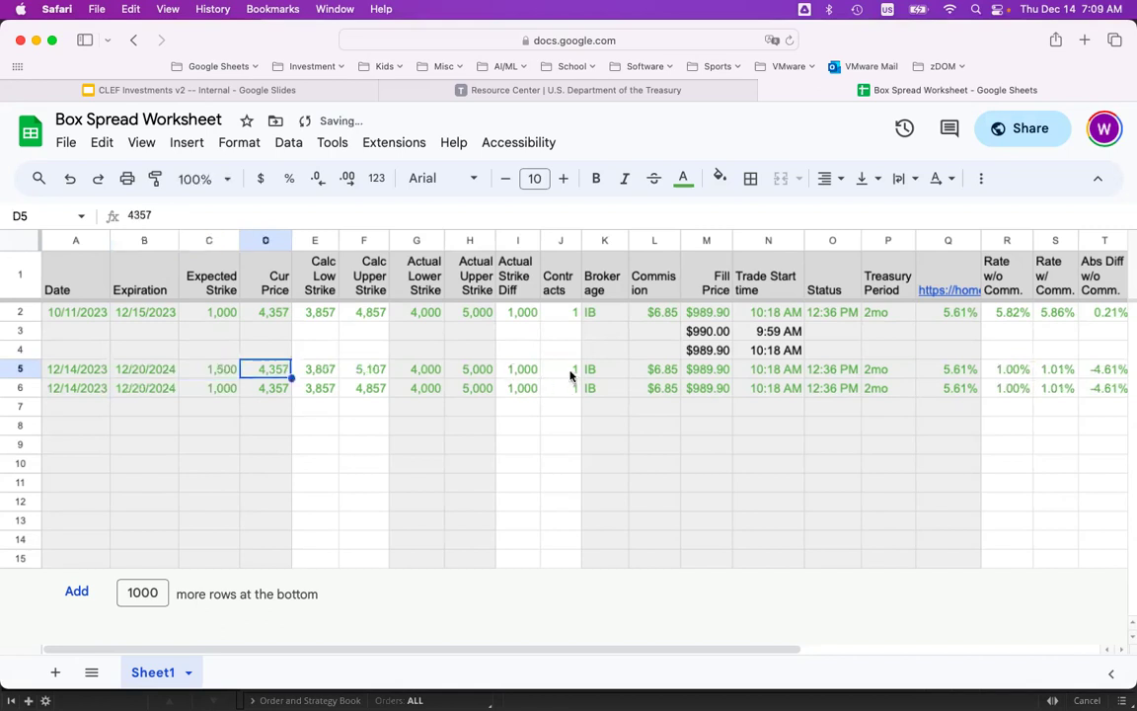
- Shade the entire Contracts column with the same gray as the header row
{"action": "left_click", "coordinate": [560, 241]}
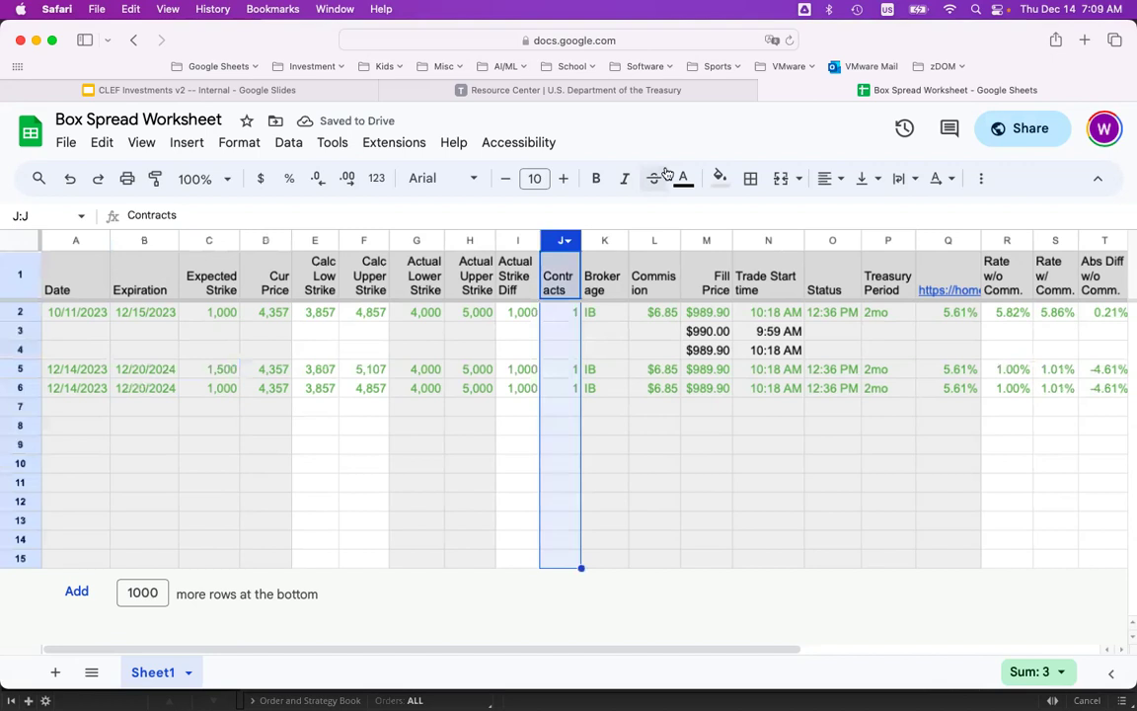
{"action": "left_click", "coordinate": [721, 177]}
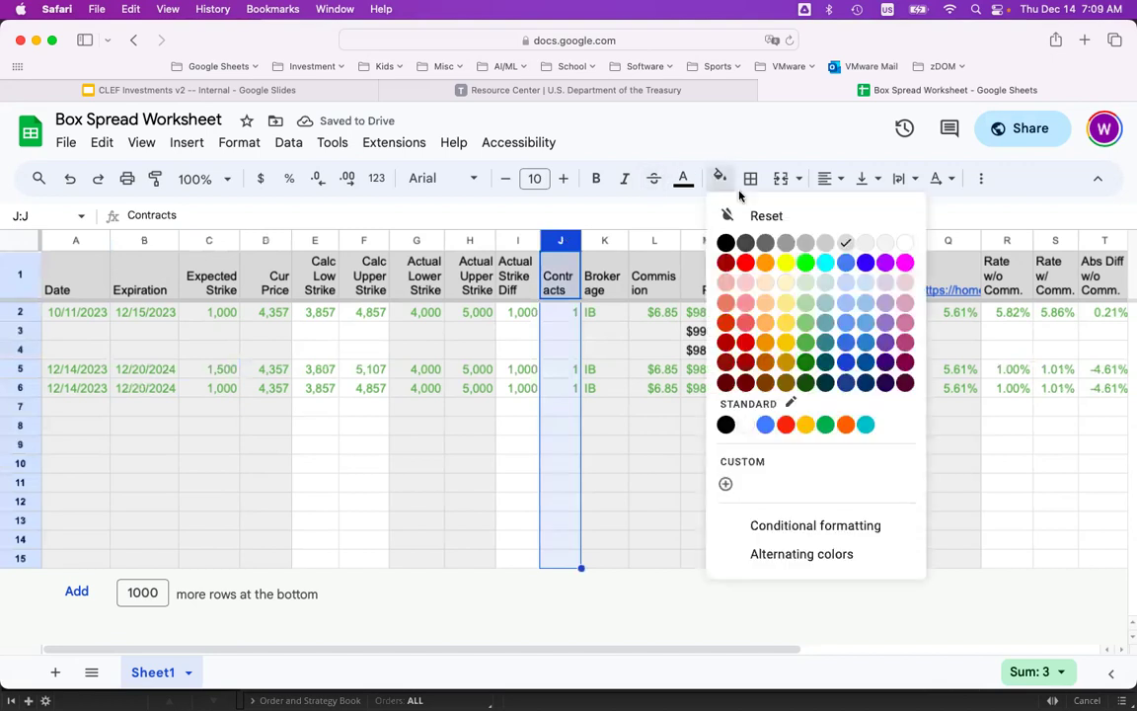
{"action": "left_click", "coordinate": [846, 242]}
{"action": "left_click", "coordinate": [634, 417]}
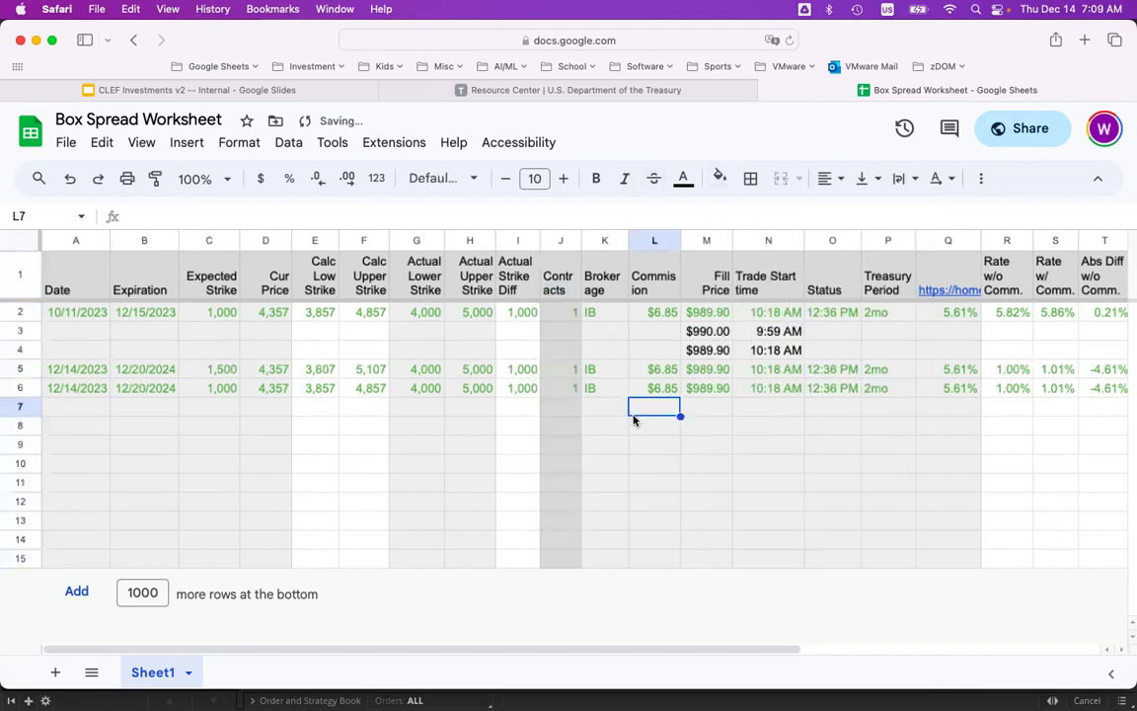
- Change the Contracts column's fill to the lighter gray of the neighbouring input columns
{"action": "left_click", "coordinate": [562, 239]}
{"action": "left_click", "coordinate": [721, 178]}
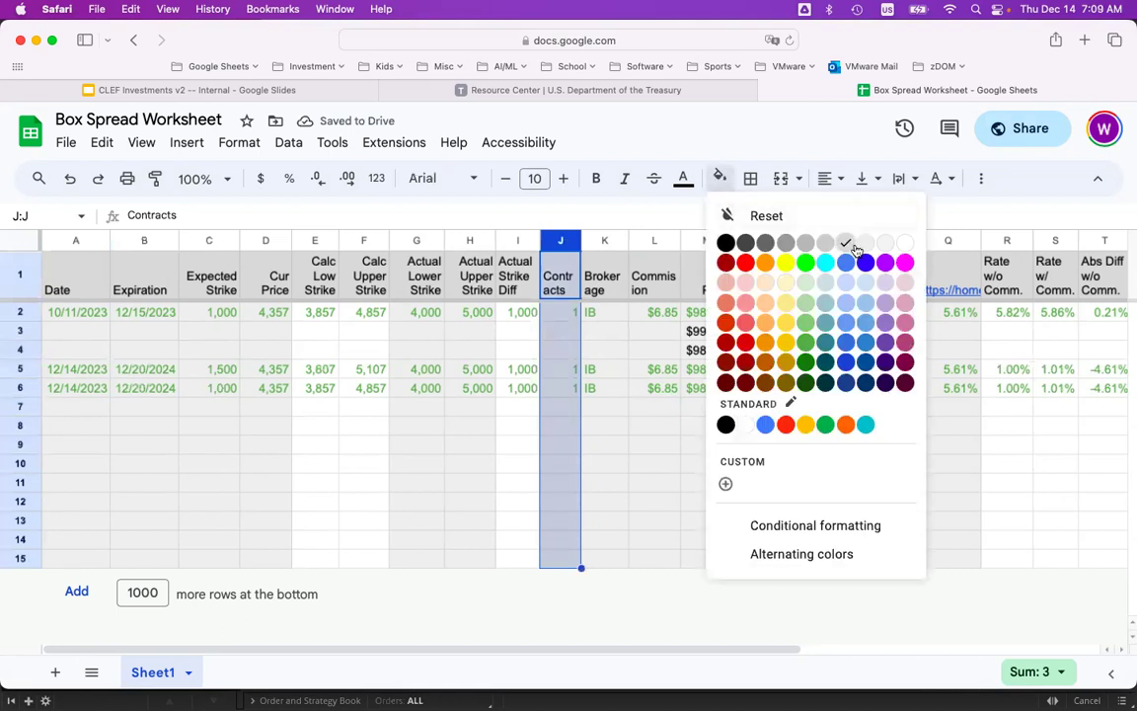
{"action": "left_click", "coordinate": [782, 233]}
- Set the number of contracts in row 5 to 2
{"action": "left_click", "coordinate": [560, 369]}
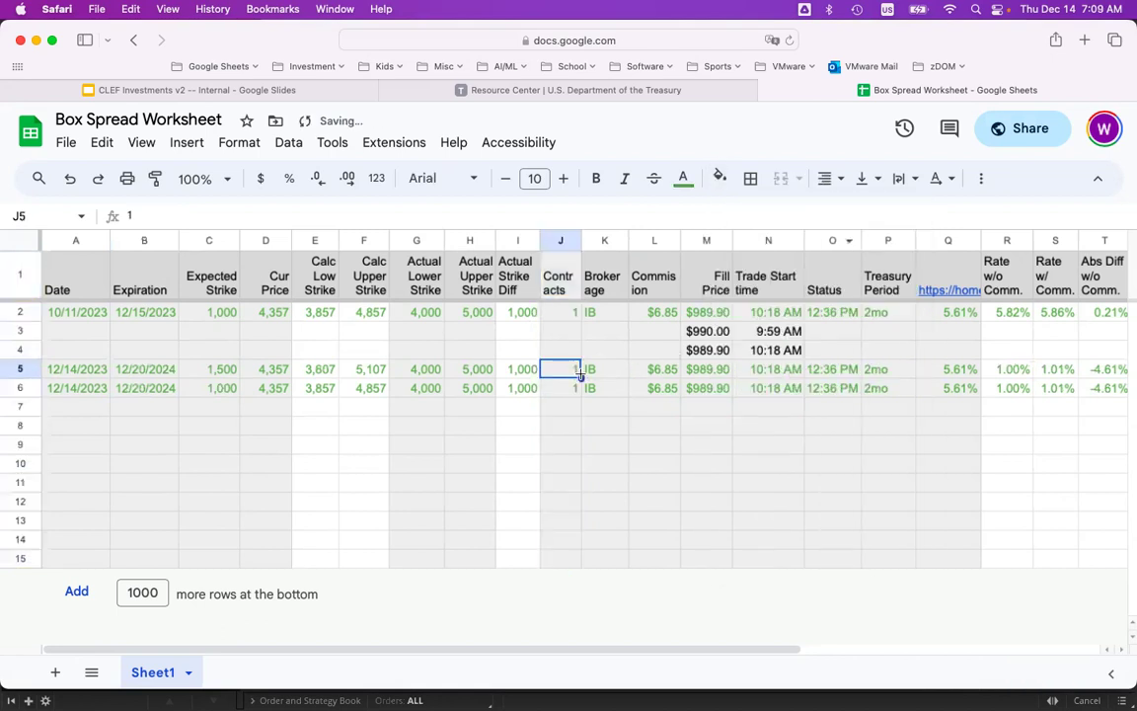
{"action": "type", "text": "2"}
{"action": "key", "text": "Tab"}
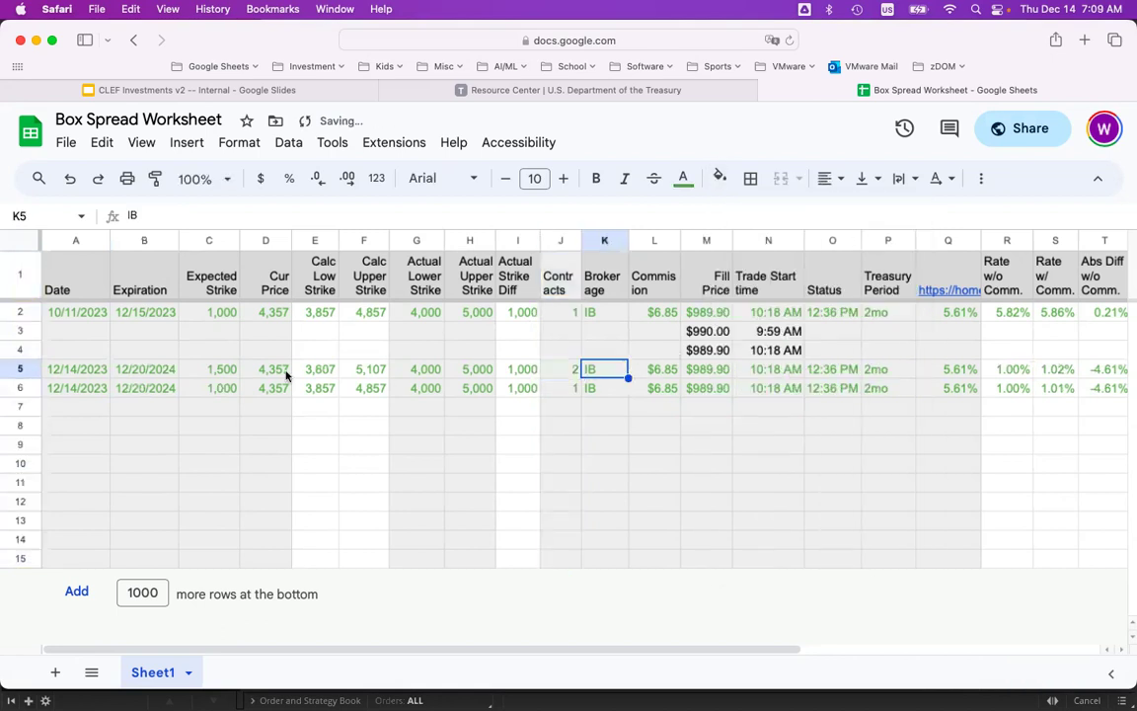
{"action": "left_click", "coordinate": [213, 370]}
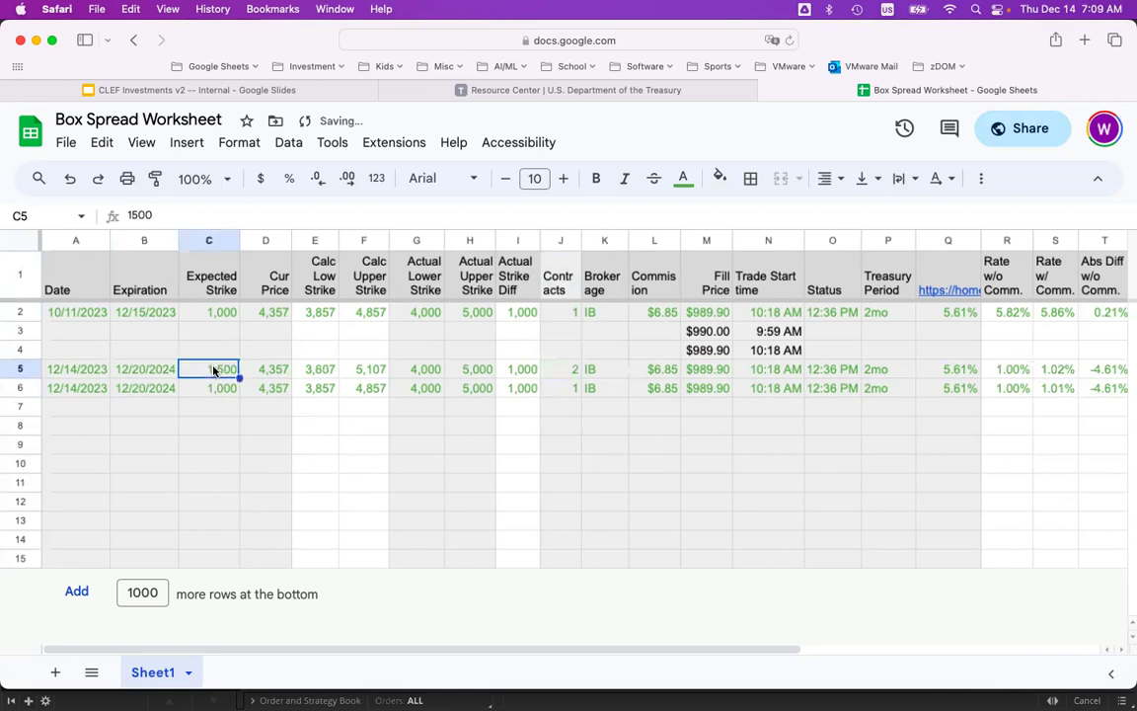
{"action": "left_click", "coordinate": [567, 370]}
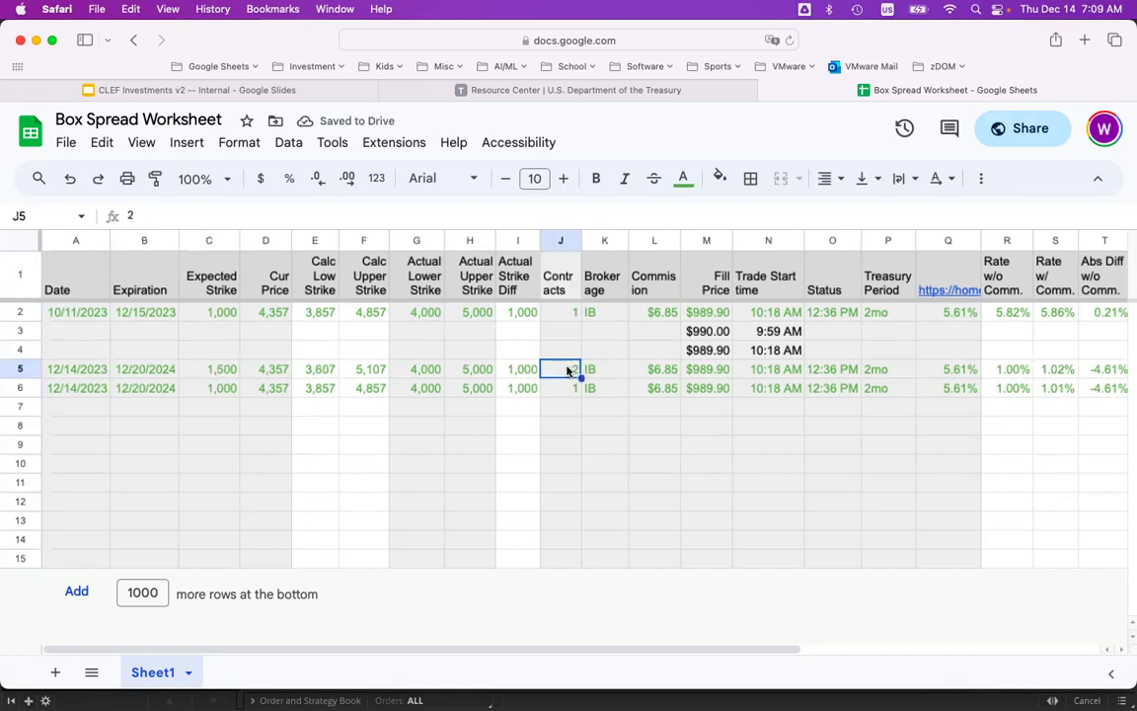
- Set the expected strike in row 6 to 3000
{"action": "left_click", "coordinate": [223, 392]}
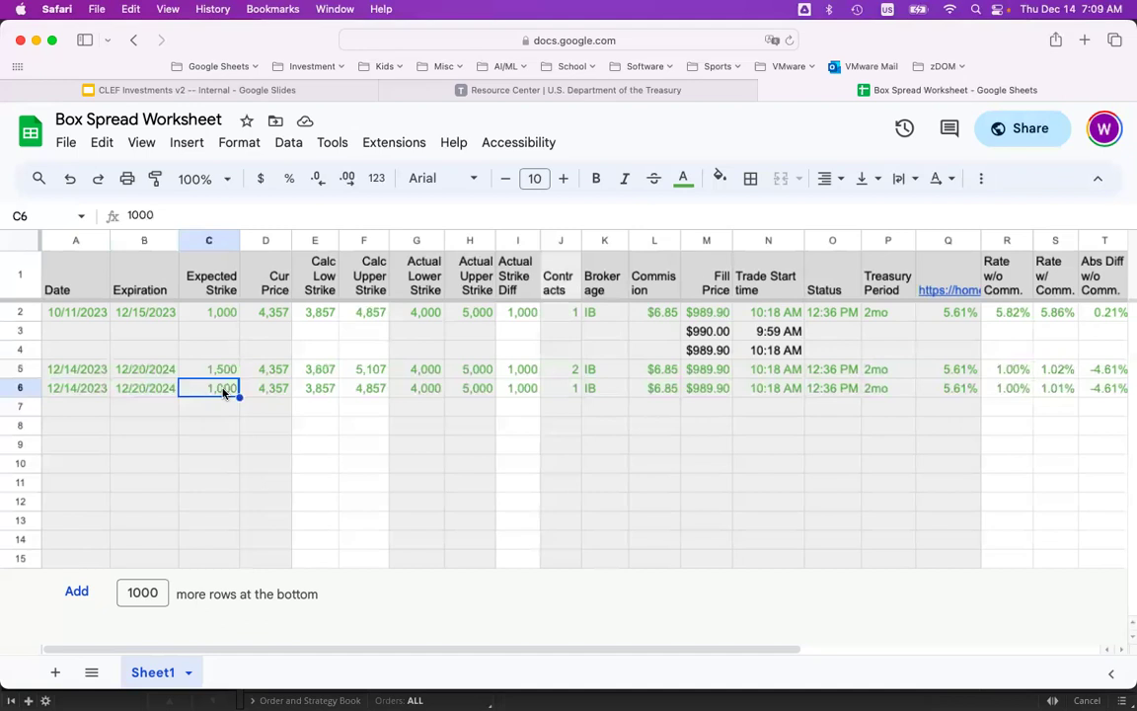
{"action": "type", "text": "3000"}
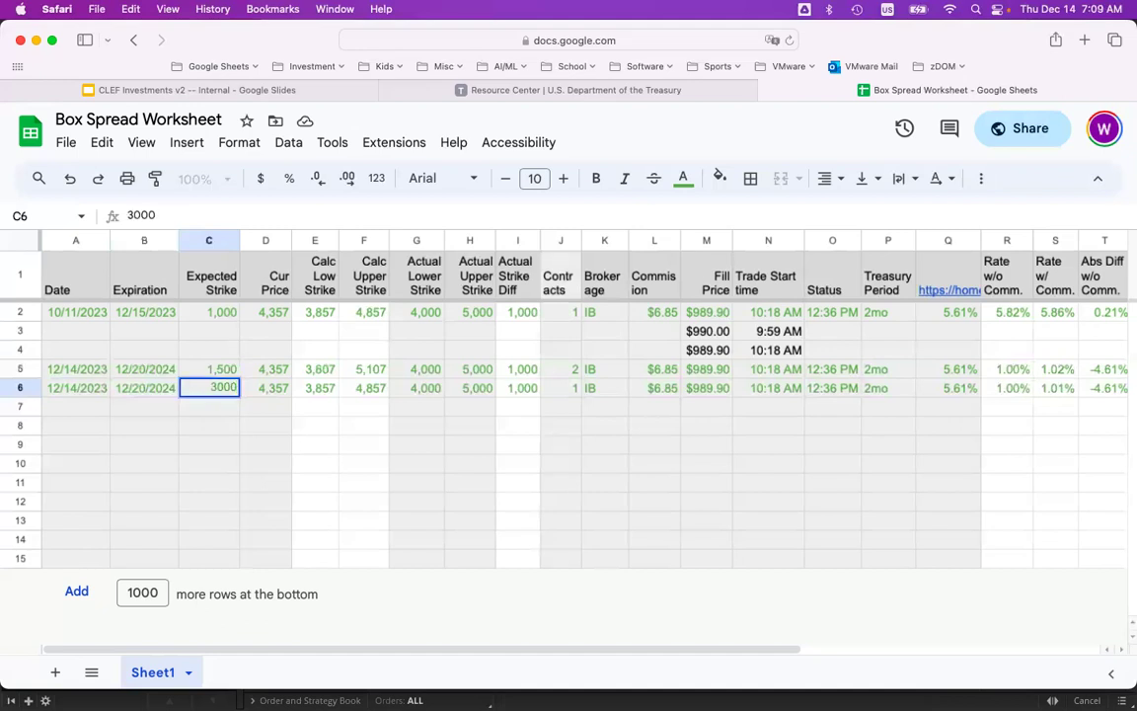
{"action": "key", "text": "Tab"}
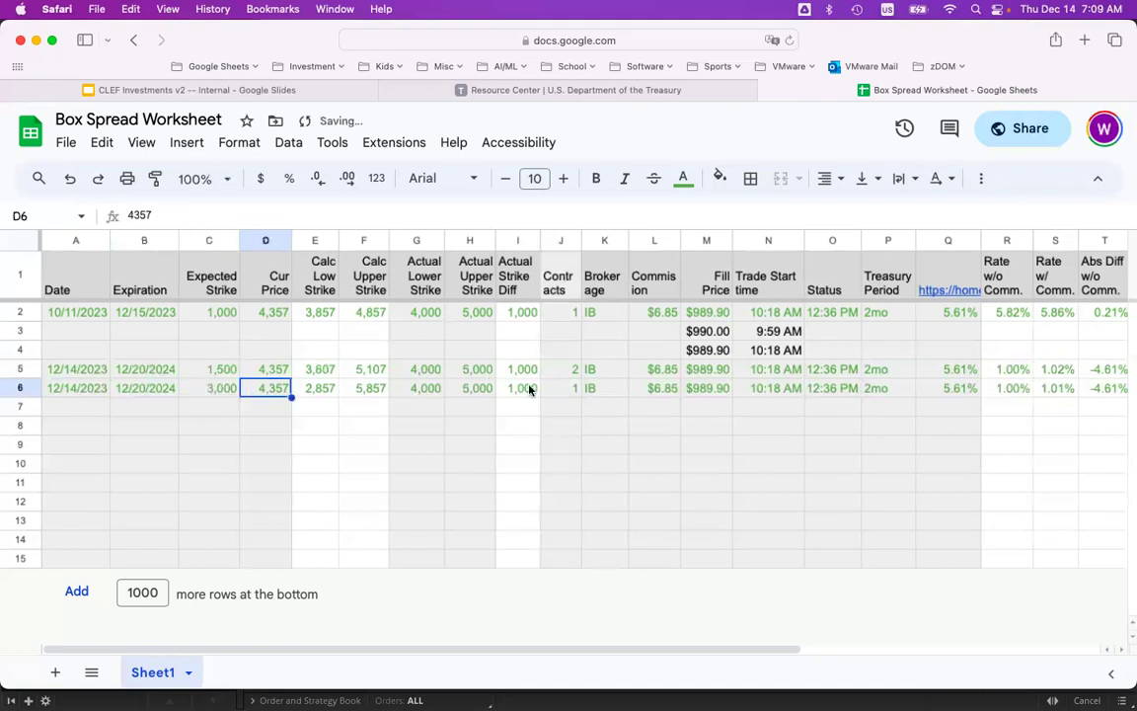
{"action": "left_click", "coordinate": [572, 392]}
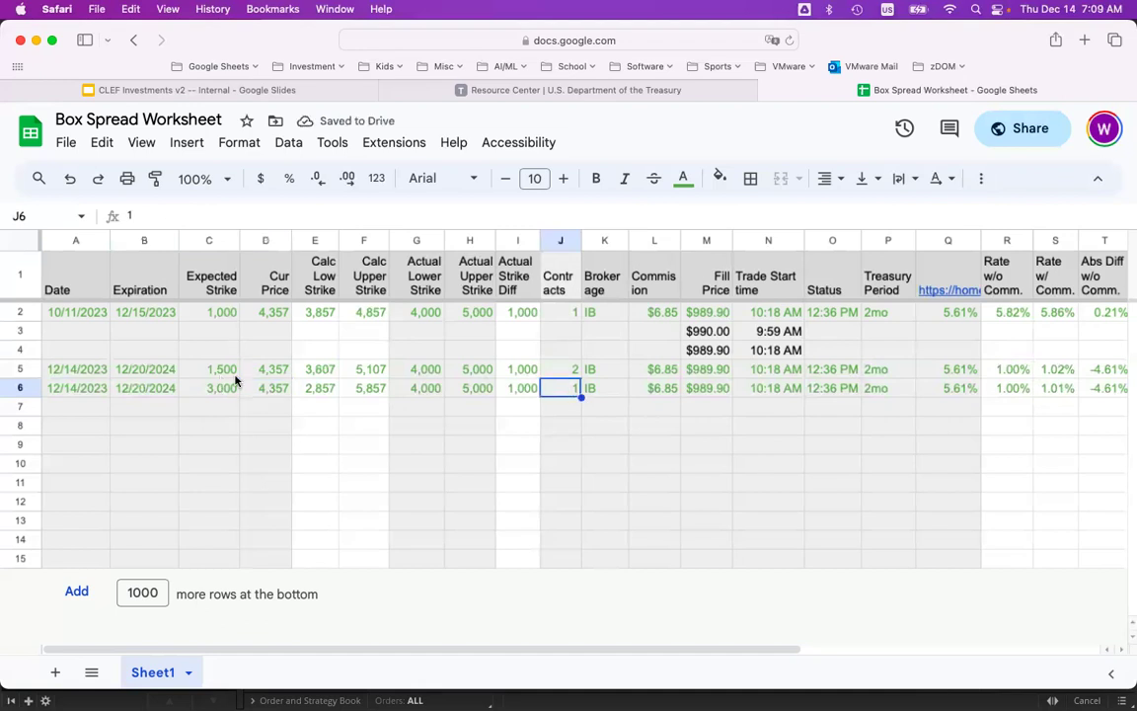
- Read the SPX price in thinkorswim, switch back to Safari and set the current price in row 5 to 4727
{"action": "left_click", "coordinate": [275, 371]}
{"action": "left_click", "coordinate": [274, 383]}
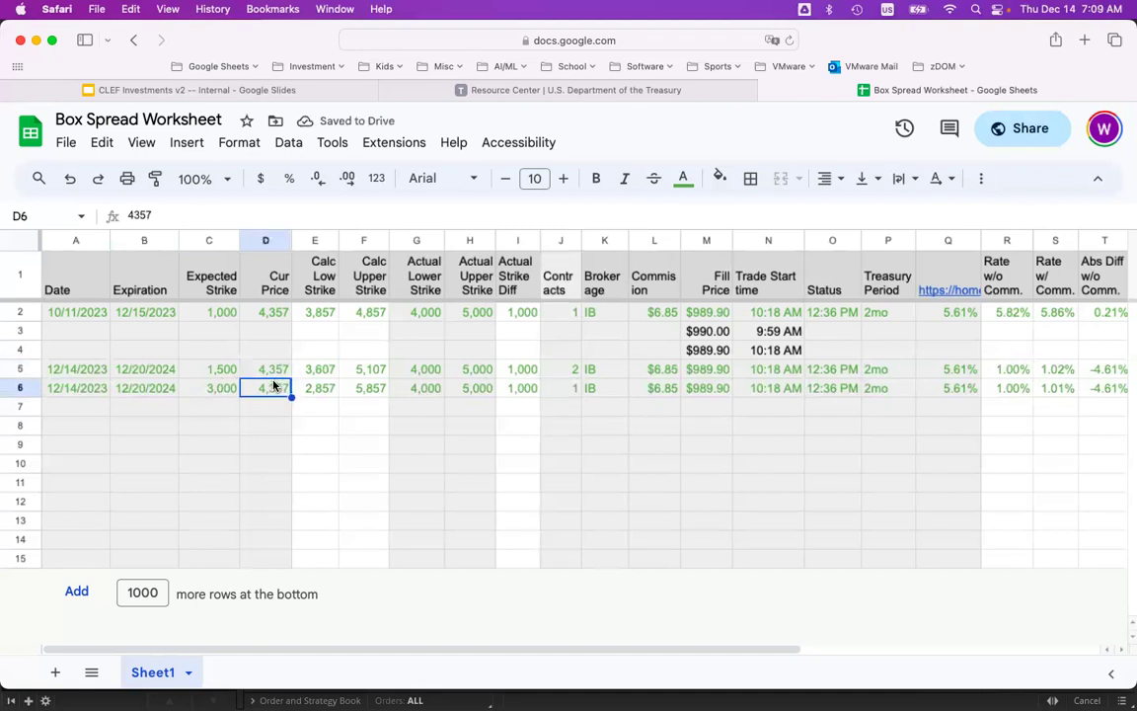
{"action": "left_click", "coordinate": [275, 373]}
{"action": "key", "text": "super+Tab"}
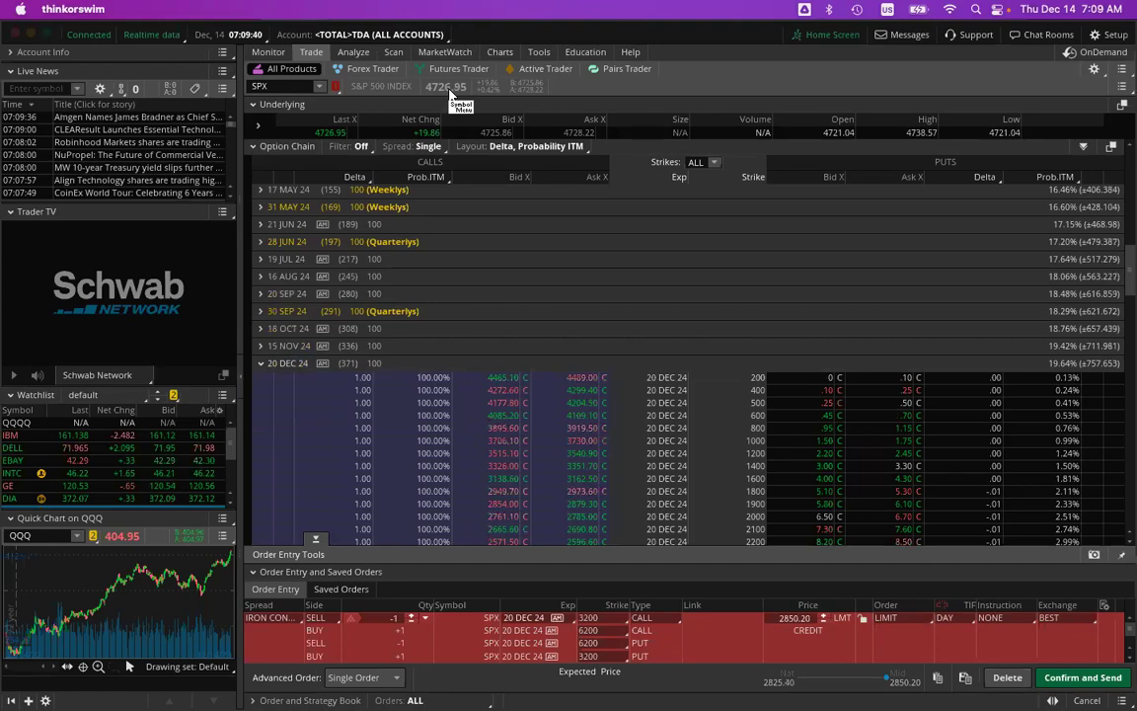
{"action": "key", "text": "super+Tab"}
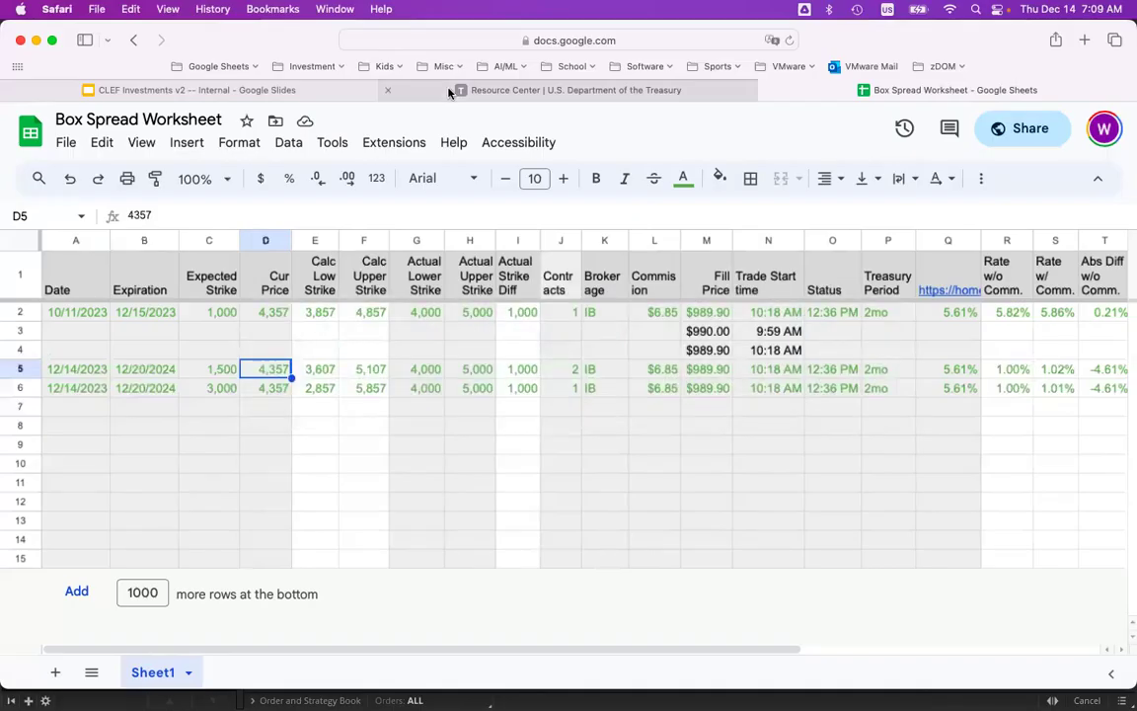
{"action": "type", "text": "4727"}
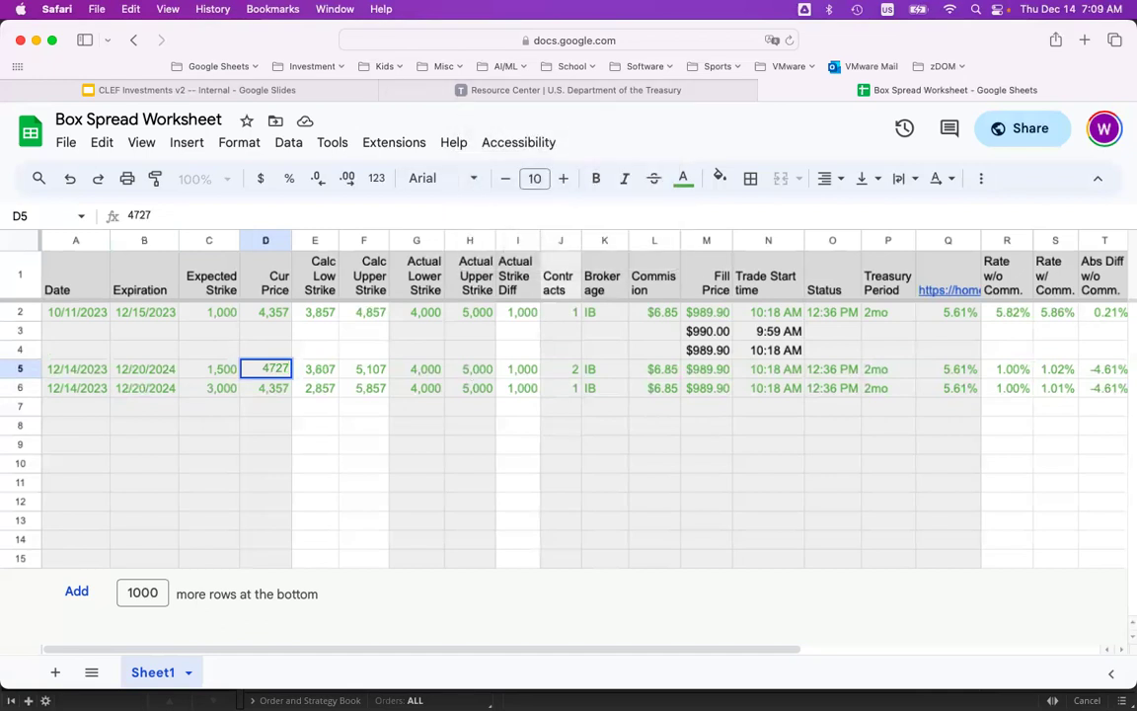
{"action": "key", "text": "Tab"}
- Copy the current price from row 5 into row 6
{"action": "left_click", "coordinate": [273, 376]}
{"action": "key", "text": "super+c"}
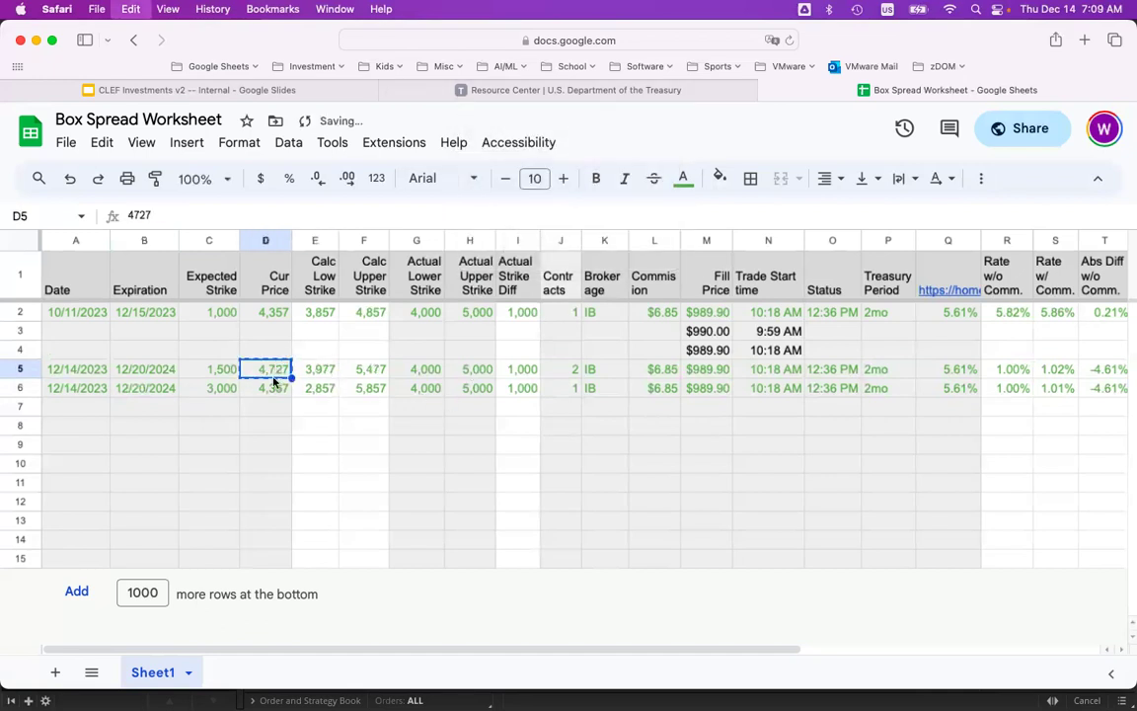
{"action": "left_click", "coordinate": [266, 388]}
{"action": "key", "text": "super+v"}
{"action": "left_click", "coordinate": [276, 367]}
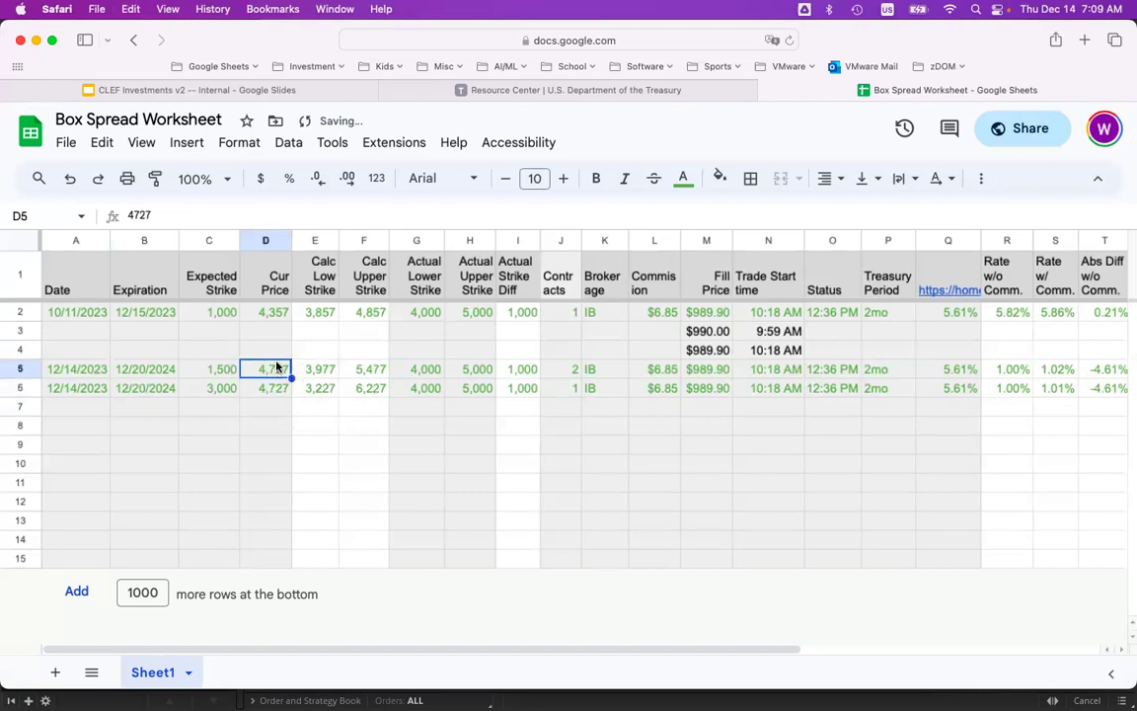
- Set the actual upper strike in row 5 to 5500, and dismiss the Trader Workstation message before returning to the worksheet
{"action": "left_click", "coordinate": [321, 370]}
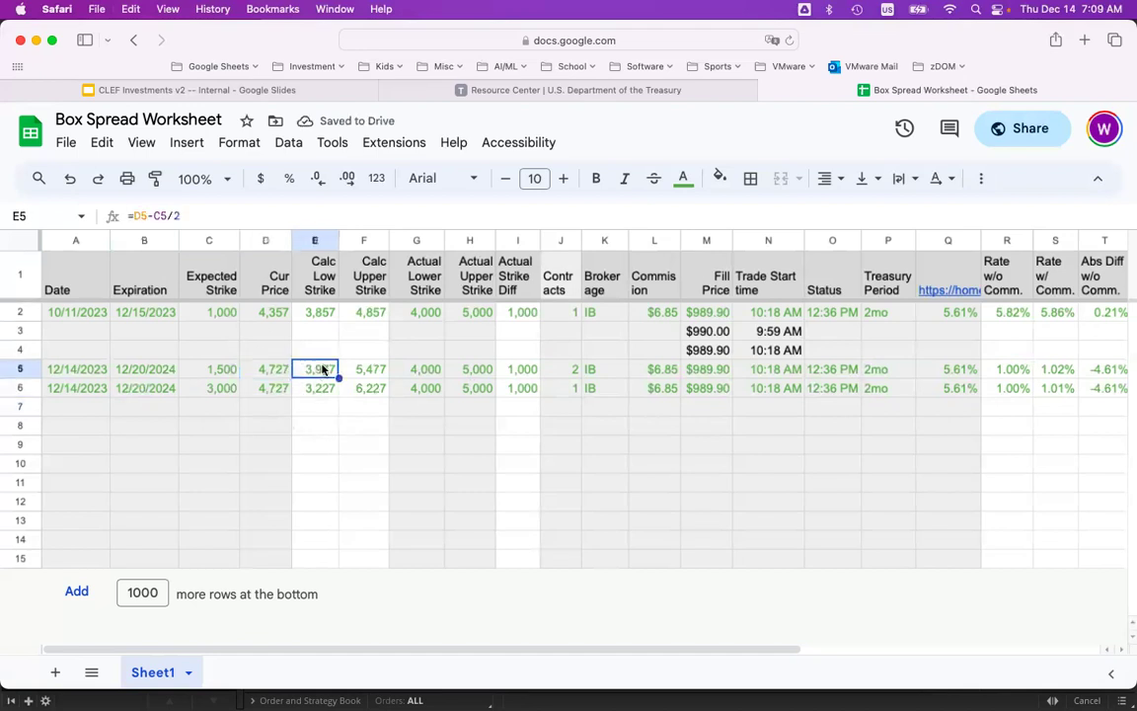
{"action": "left_click", "coordinate": [419, 371]}
{"action": "left_click", "coordinate": [374, 370]}
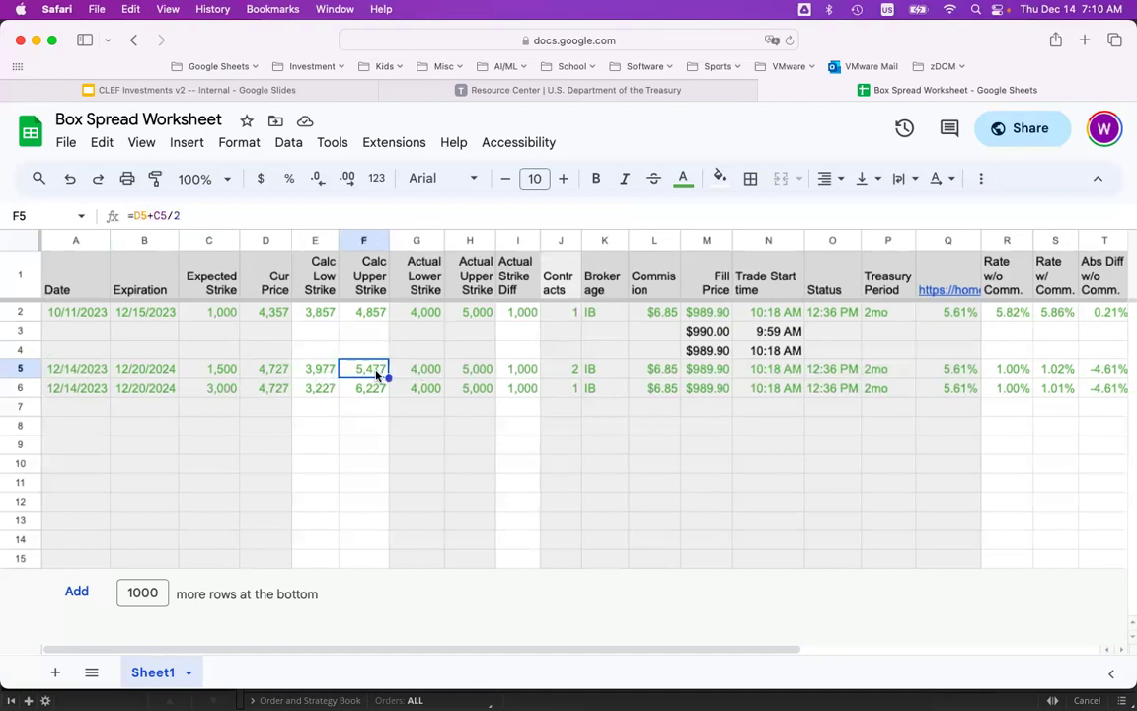
{"action": "left_click", "coordinate": [482, 372]}
{"action": "type", "text": "5500"}
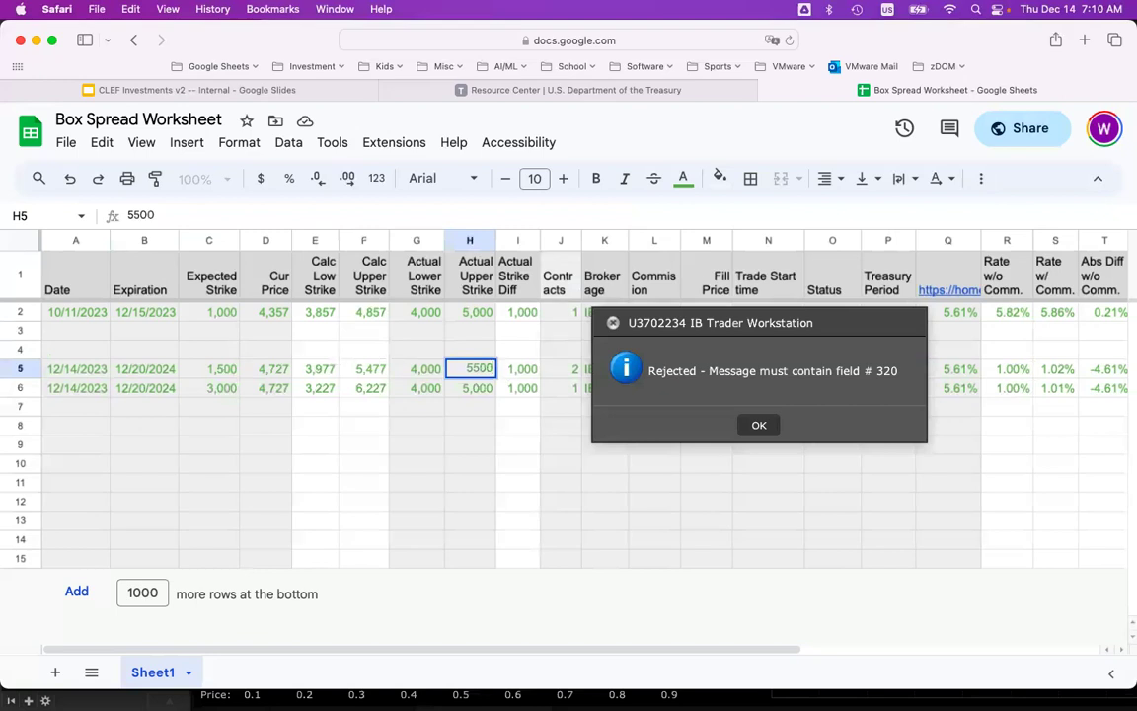
{"action": "key", "text": "Return"}
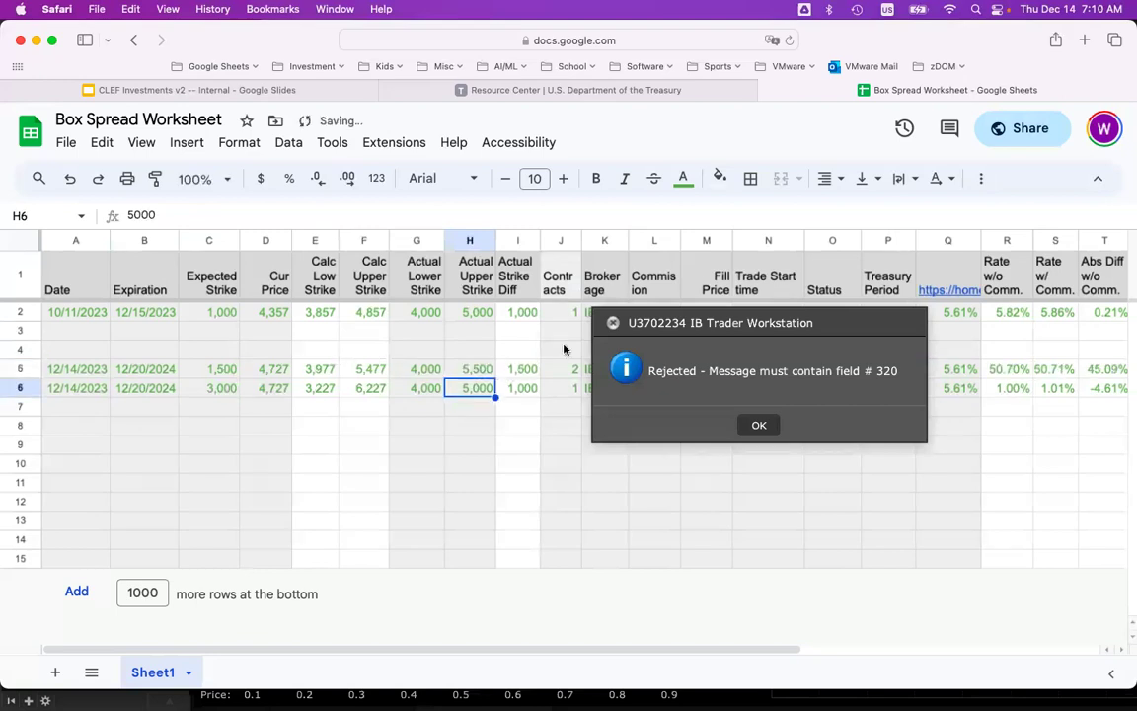
{"action": "key", "text": "super+Tab"}
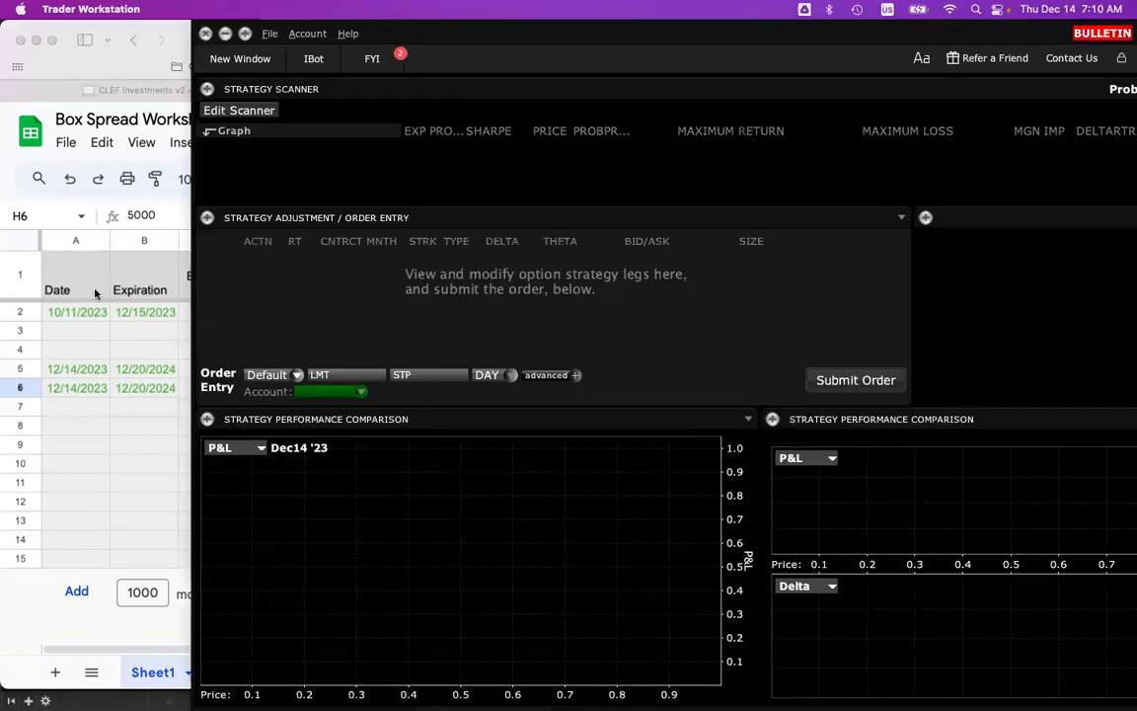
{"action": "left_click", "coordinate": [131, 357]}
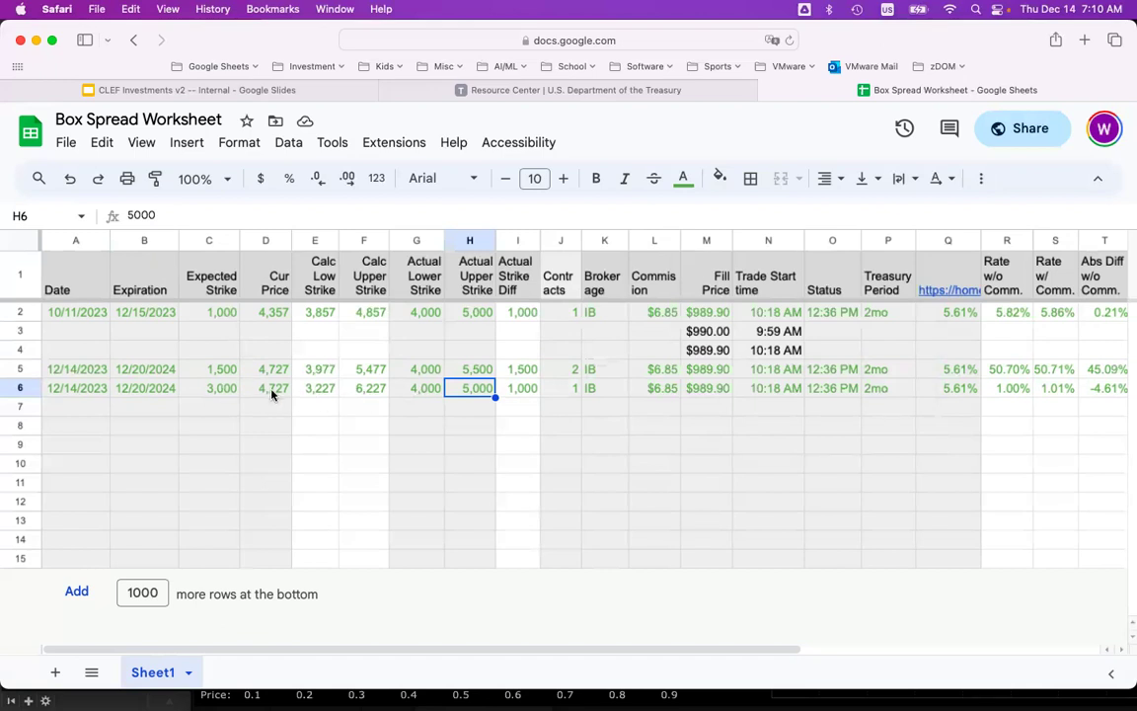
- Set the actual lower strike in row 6 to 3000 and the actual upper strike to 6000
{"action": "left_click", "coordinate": [222, 394]}
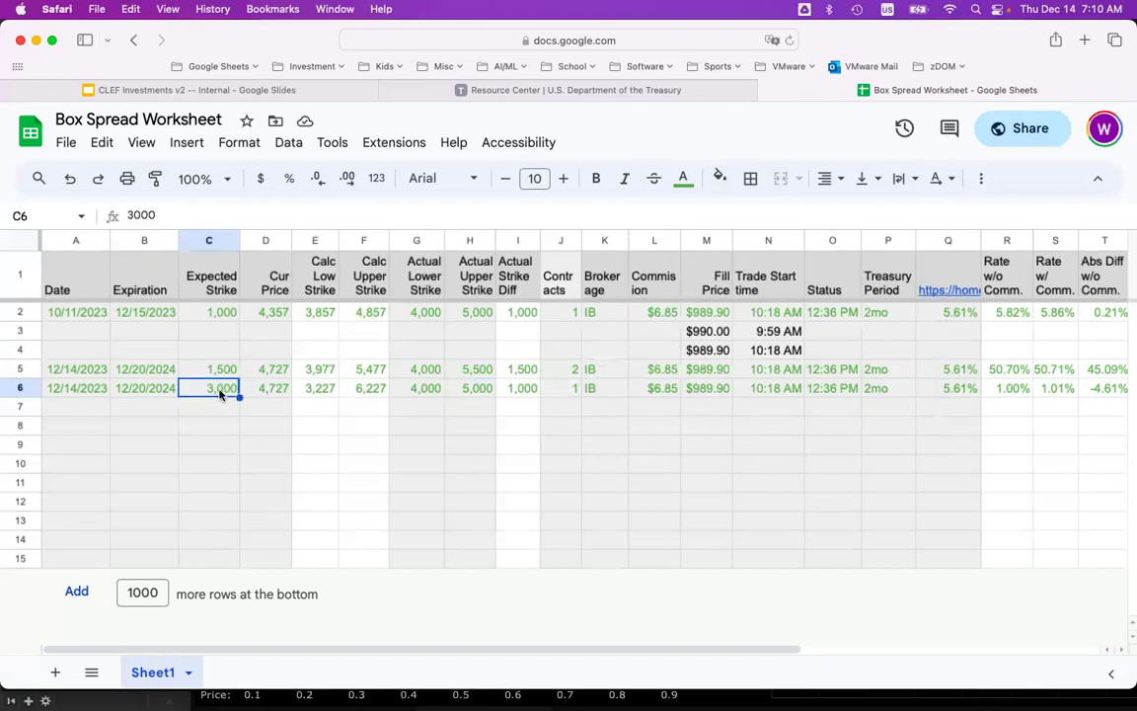
{"action": "left_click", "coordinate": [322, 394]}
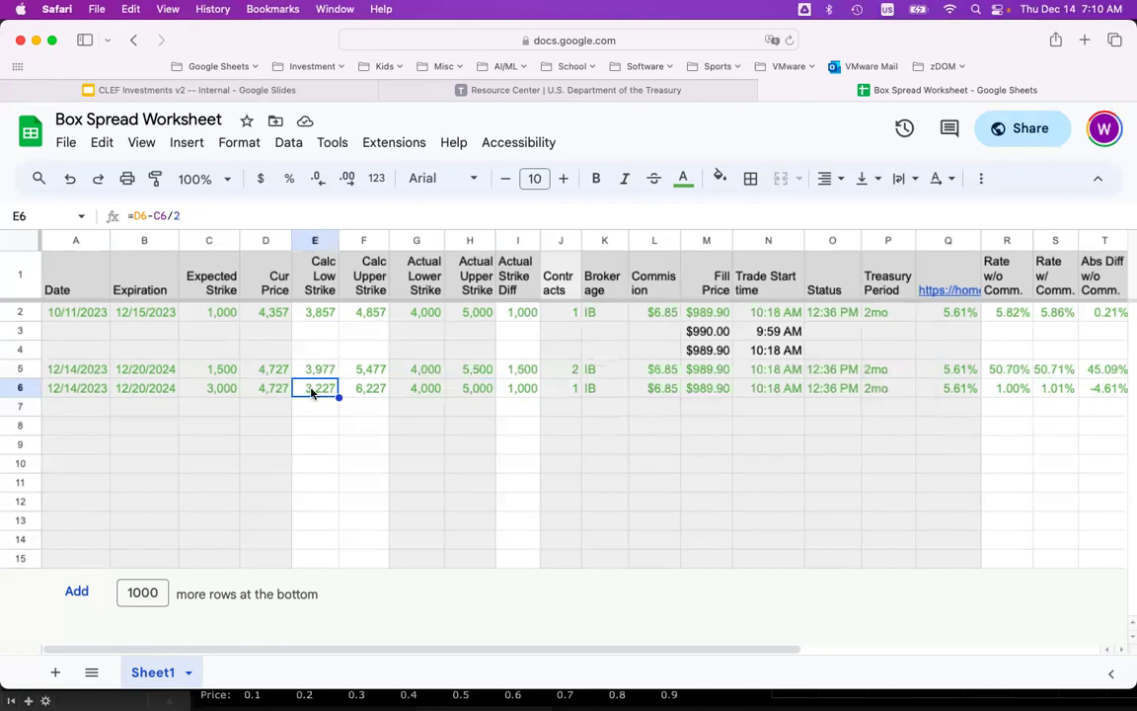
{"action": "left_click", "coordinate": [406, 394]}
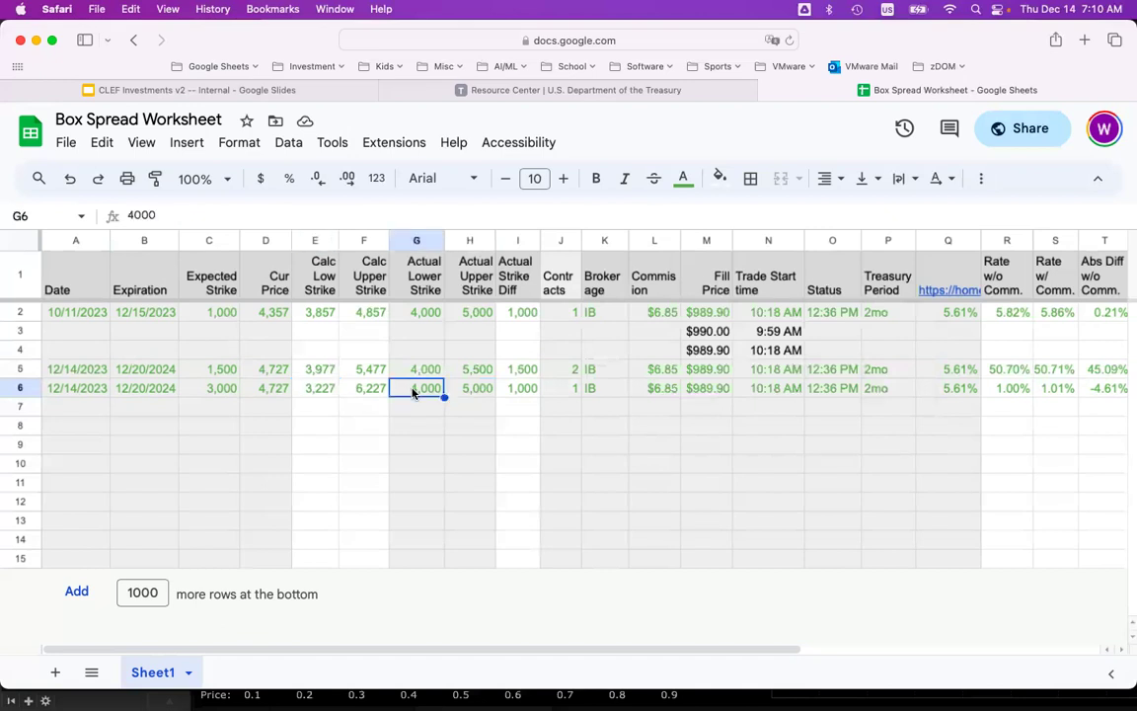
{"action": "type", "text": "33200"}
{"action": "key", "text": "BackSpace"}
{"action": "key", "text": "BackSpace"}
{"action": "key", "text": "BackSpace"}
{"action": "key", "text": "BackSpace"}
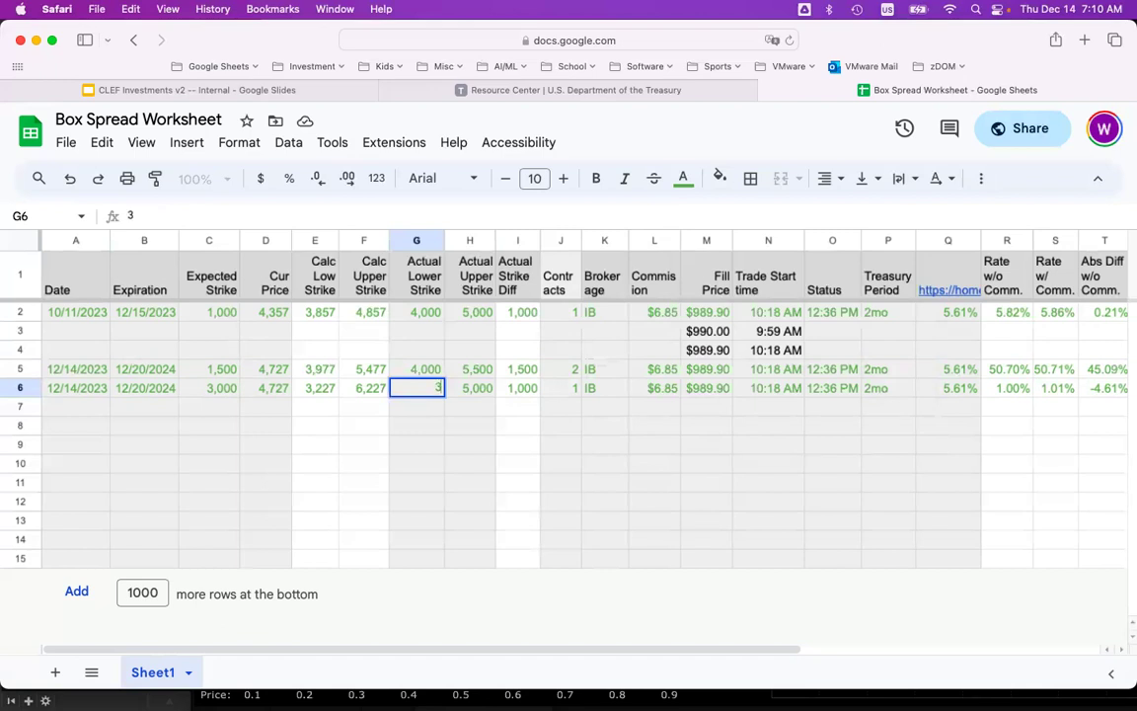
{"action": "type", "text": "000"}
{"action": "key", "text": "Tab"}
{"action": "type", "text": "6,0"}
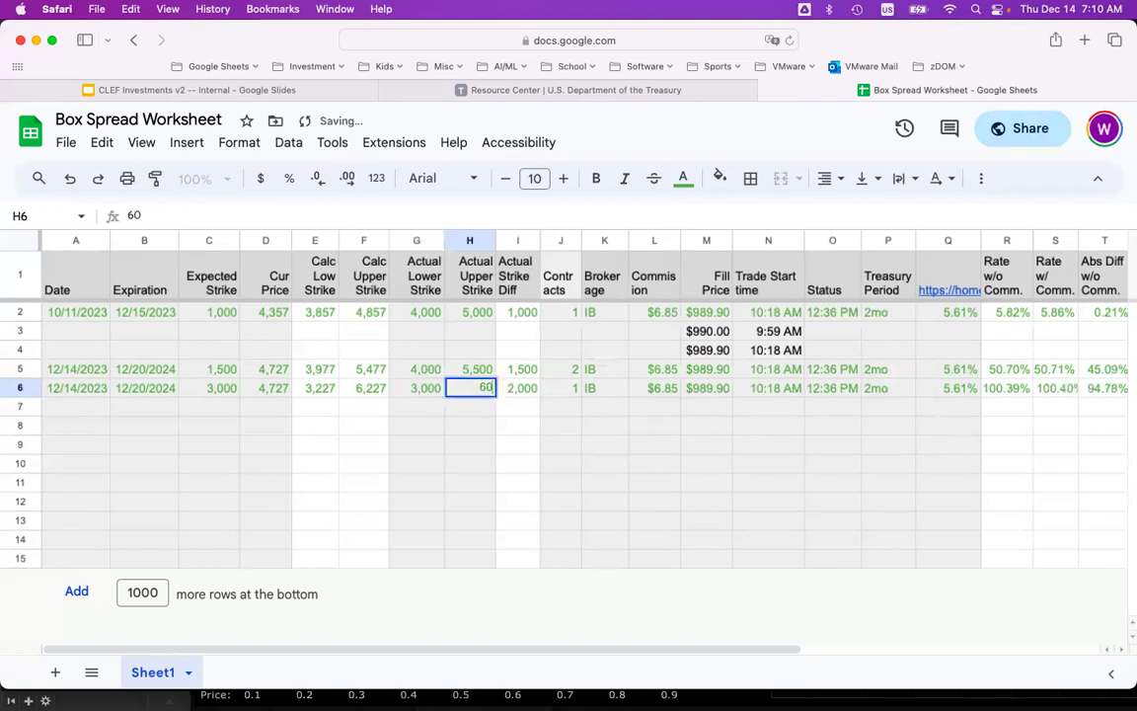
{"action": "type", "text": "00"}
{"action": "key", "text": "Tab"}
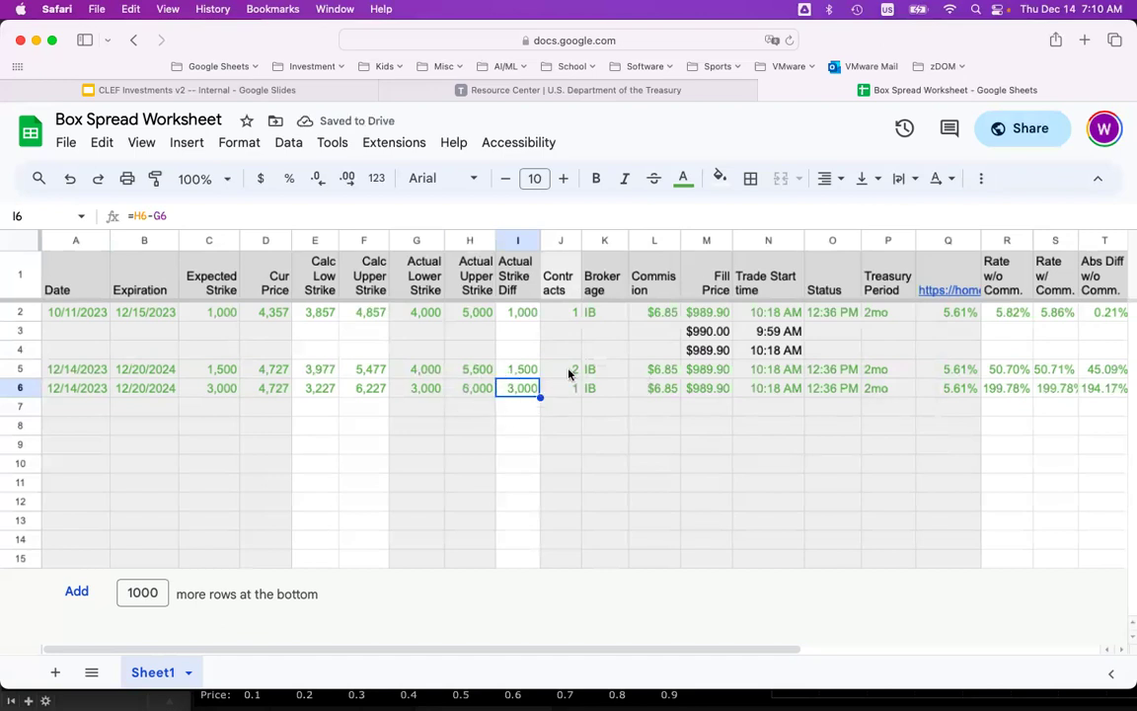
- Check the fill price cells in rows 5 and 6 and the actual lower and upper strikes in row 5
{"action": "left_click", "coordinate": [712, 370]}
{"action": "left_click", "coordinate": [707, 386]}
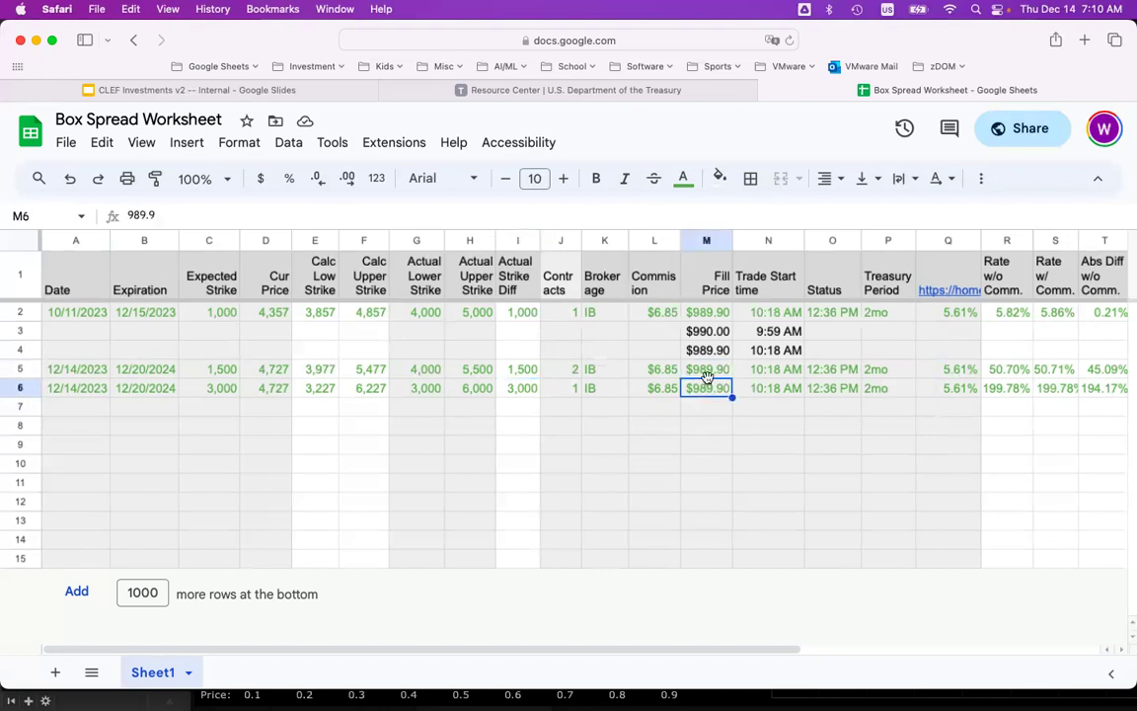
{"action": "left_click", "coordinate": [707, 373]}
{"action": "left_click", "coordinate": [708, 390]}
{"action": "left_click", "coordinate": [413, 372]}
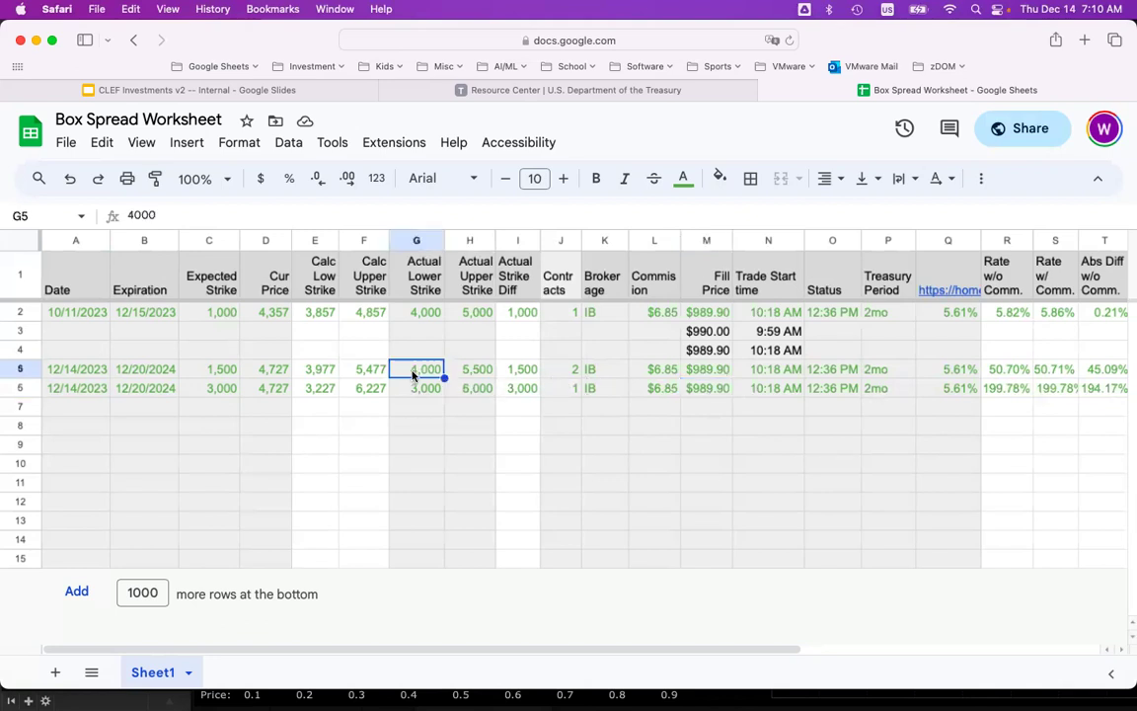
{"action": "left_click", "coordinate": [480, 372]}
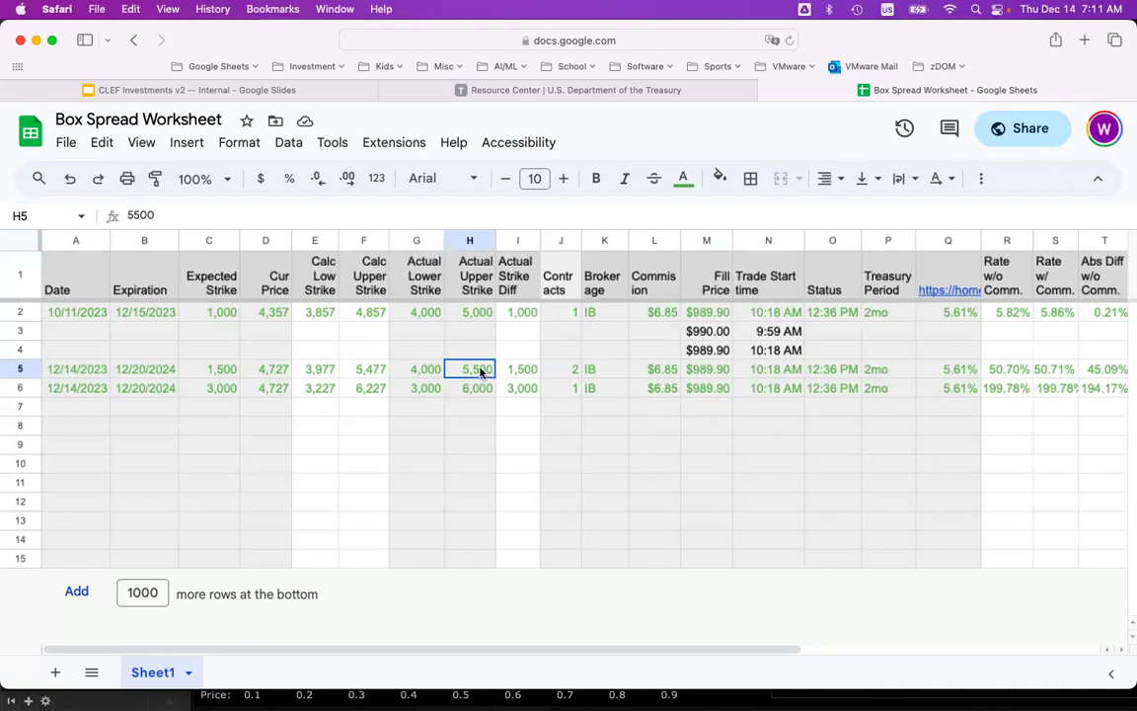
- Switch to thinkorswim and create a sell iron condor order from the 20 DEC 24 SPX put at strike 4000
{"action": "key", "text": "super+Tab"}
{"action": "key", "text": "super+Tab"}
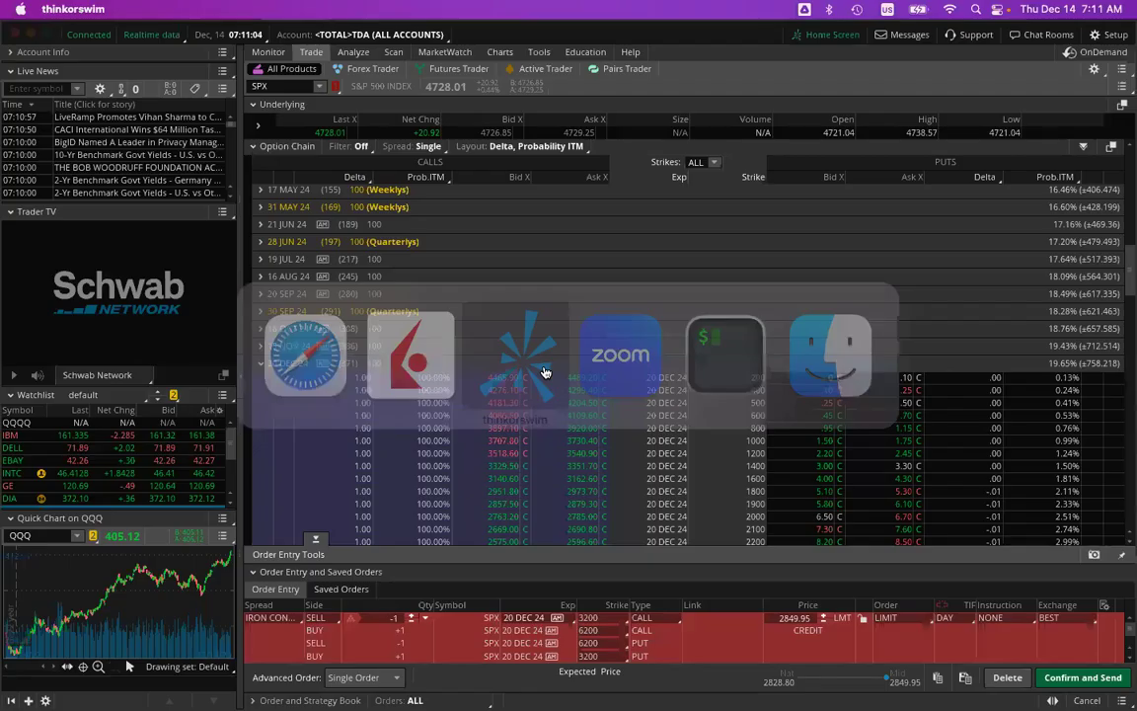
{"action": "scroll", "coordinate": [444, 324], "scroll_direction": "down", "scroll_amount": 3}
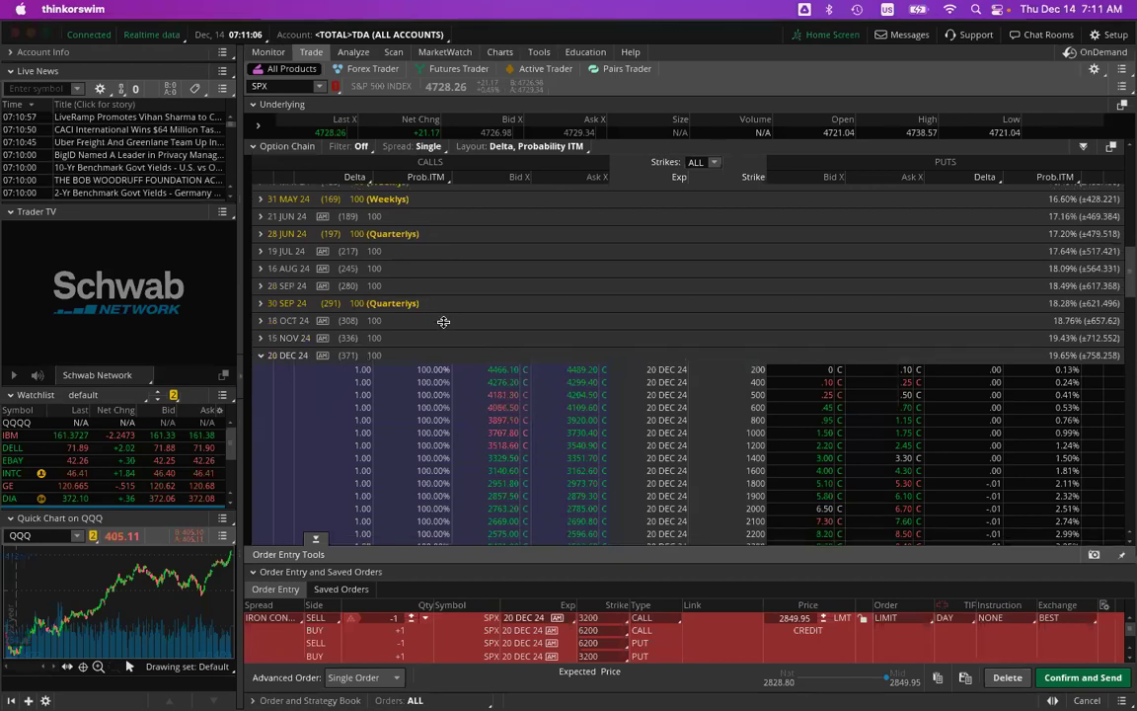
{"action": "scroll", "coordinate": [445, 326], "scroll_direction": "down", "scroll_amount": 5}
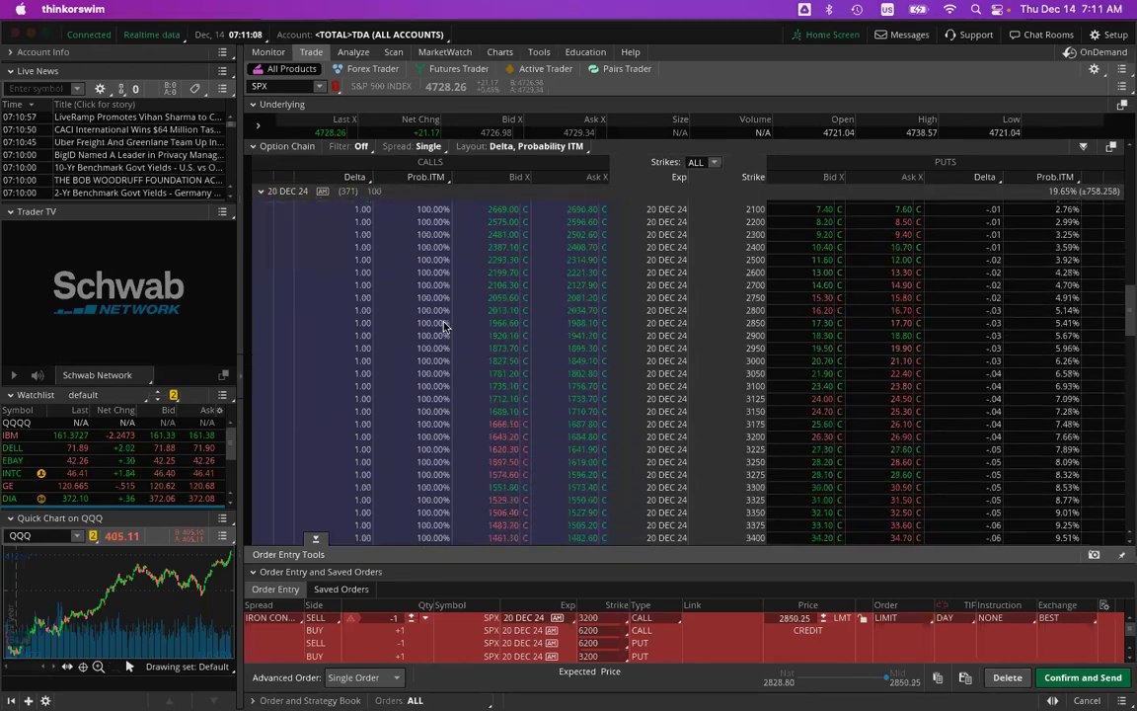
{"action": "scroll", "coordinate": [444, 326], "scroll_direction": "down", "scroll_amount": 5}
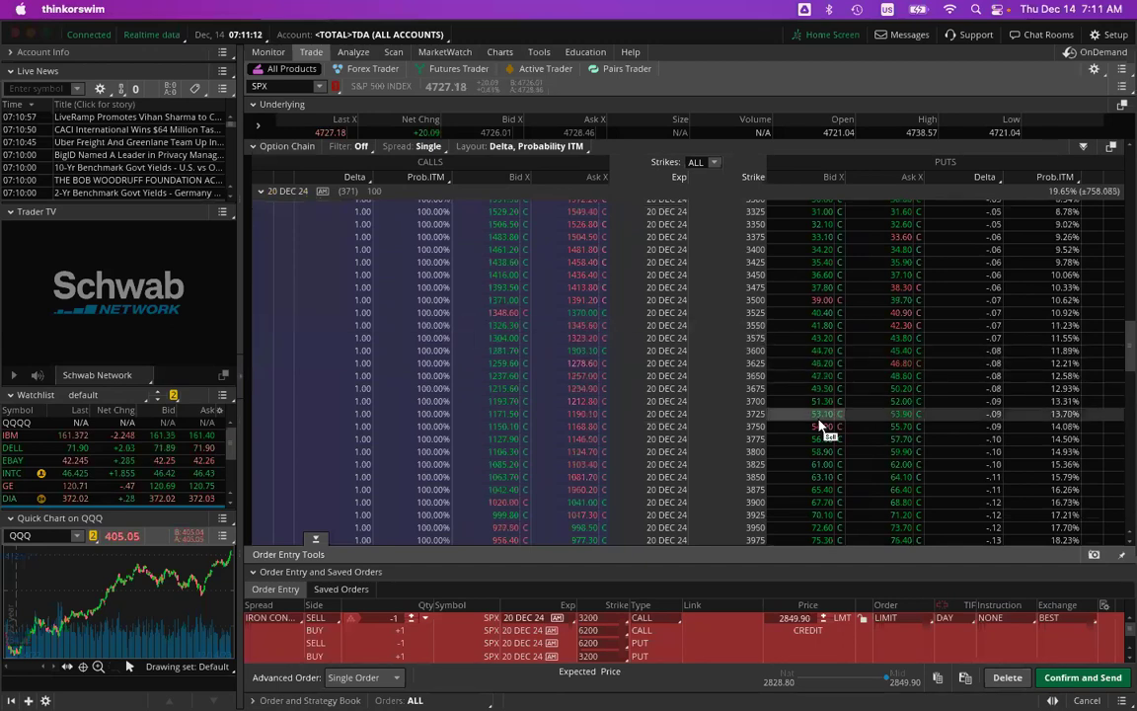
{"action": "scroll", "coordinate": [823, 425], "scroll_direction": "down", "scroll_amount": 2}
{"action": "scroll", "coordinate": [820, 426], "scroll_direction": "down", "scroll_amount": 1}
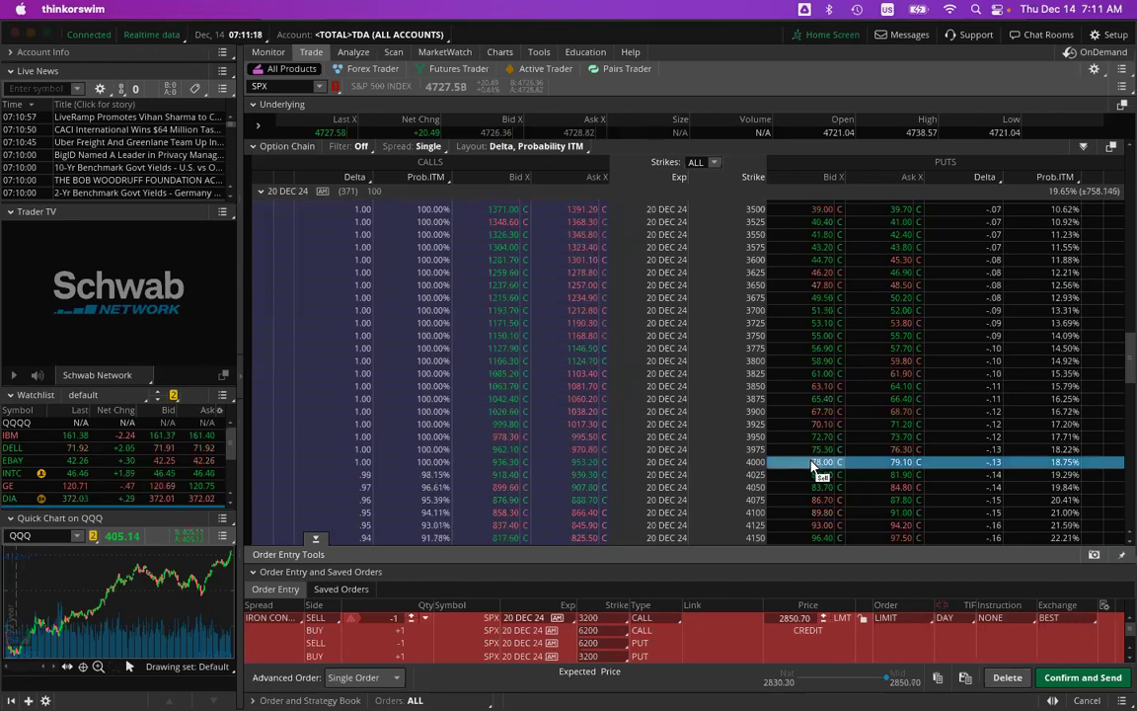
{"action": "right_click", "coordinate": [814, 464]}
{"action": "mouse_move", "coordinate": [849, 489]}
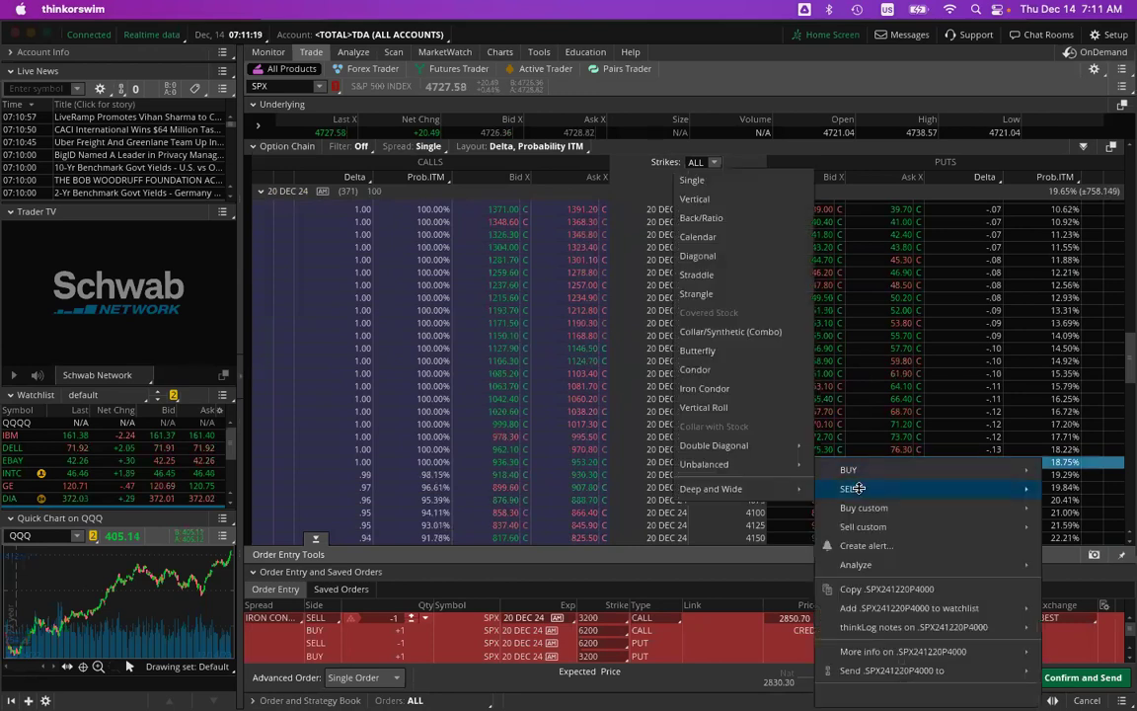
{"action": "left_click", "coordinate": [725, 389]}
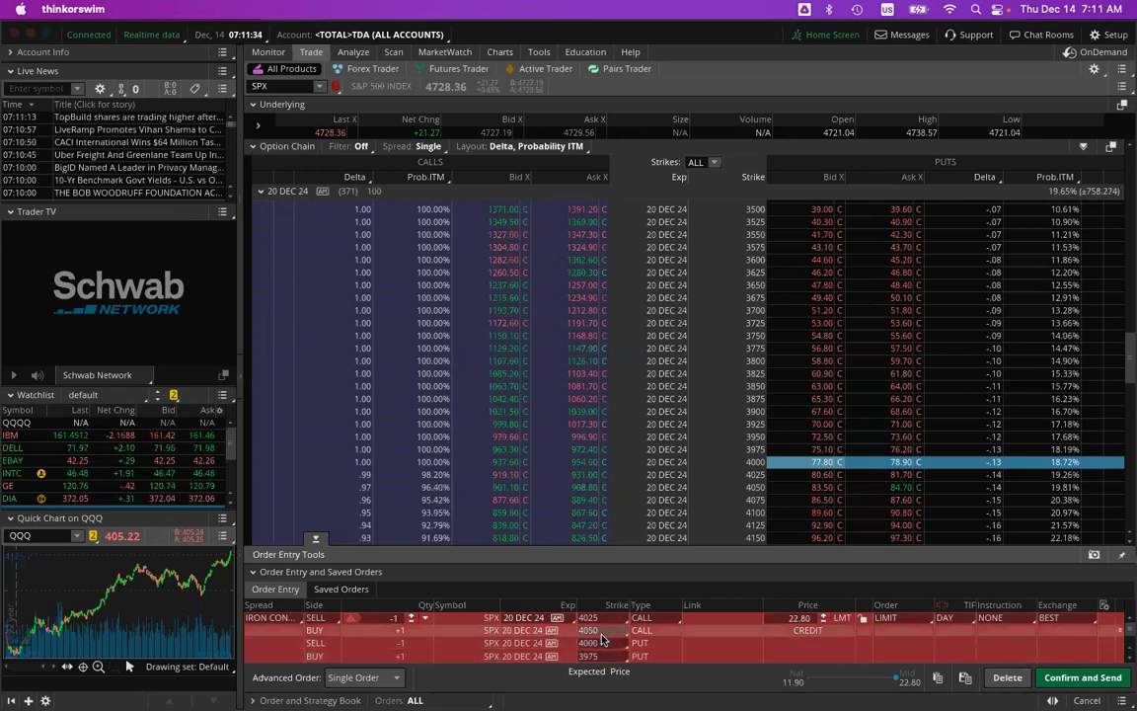
- Set the strikes of the order's sell call leg and buy put leg to 4000
{"action": "left_click", "coordinate": [623, 619]}
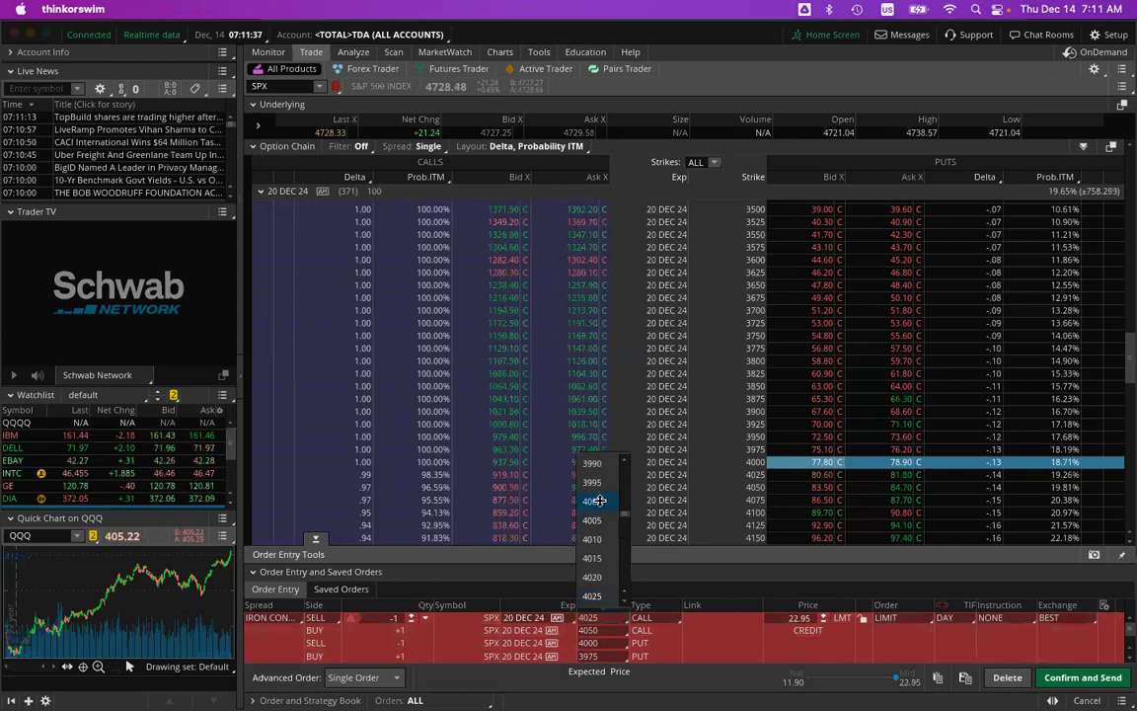
{"action": "left_click", "coordinate": [592, 502]}
{"action": "left_click", "coordinate": [613, 657]}
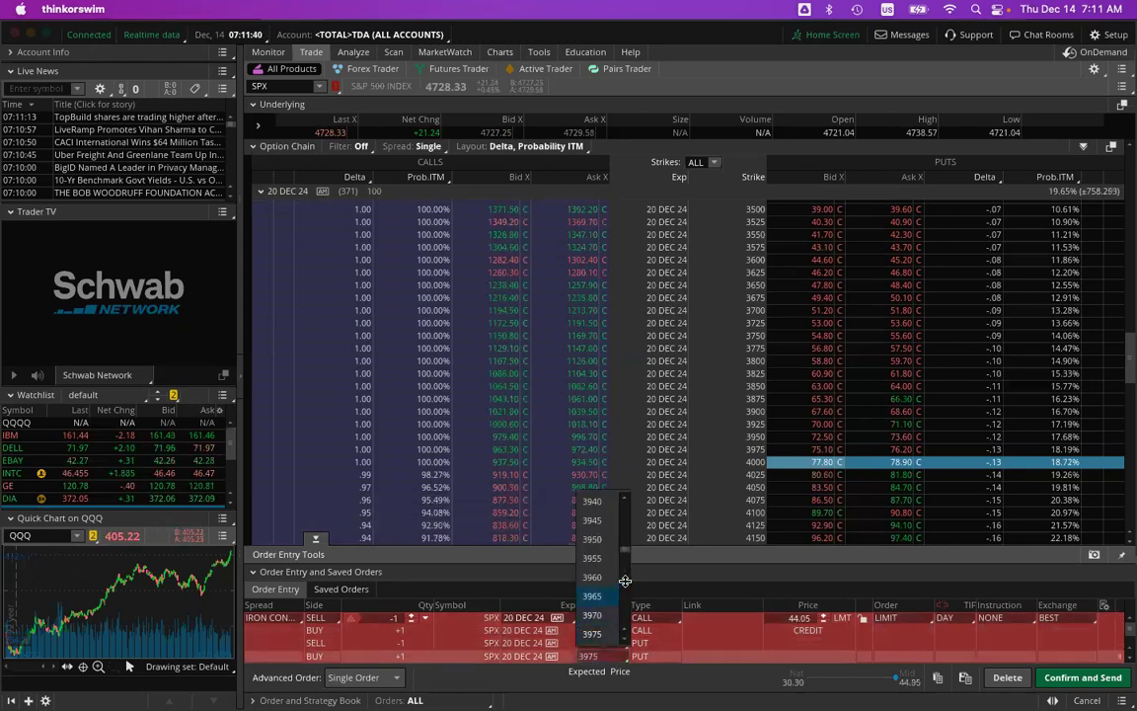
{"action": "scroll", "coordinate": [602, 597], "scroll_direction": "down", "scroll_amount": 3}
{"action": "left_click", "coordinate": [597, 597]}
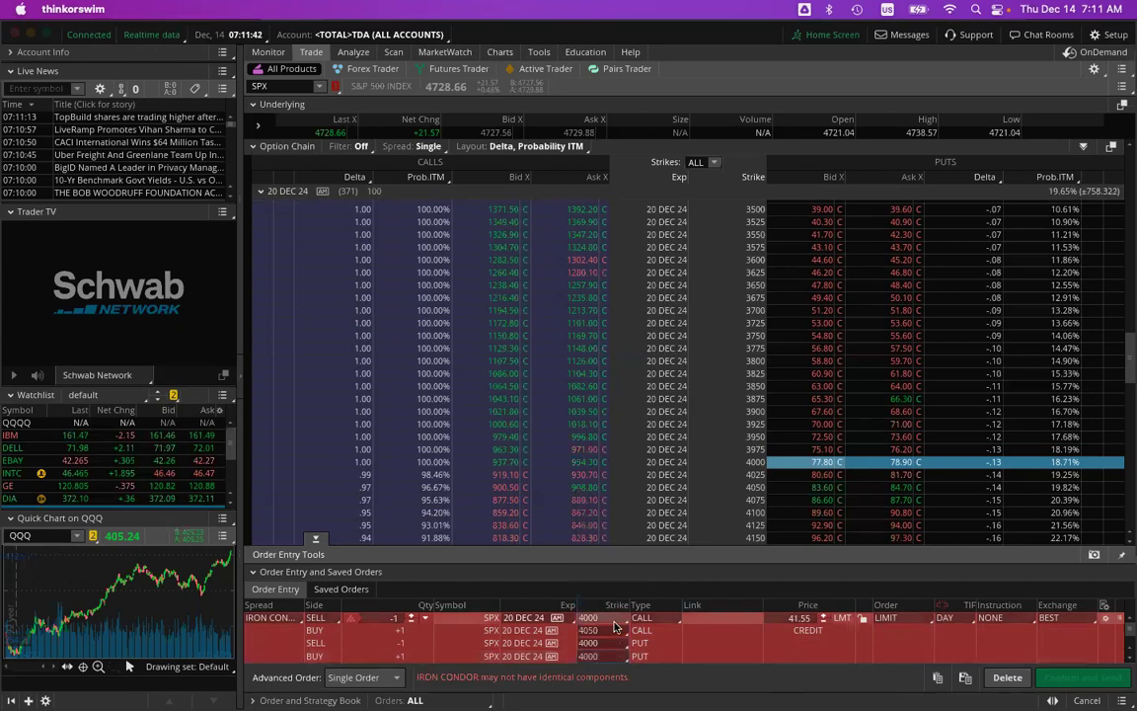
- Set the strikes of the order's buy call leg and sell put leg to 5500
{"action": "left_click", "coordinate": [623, 630]}
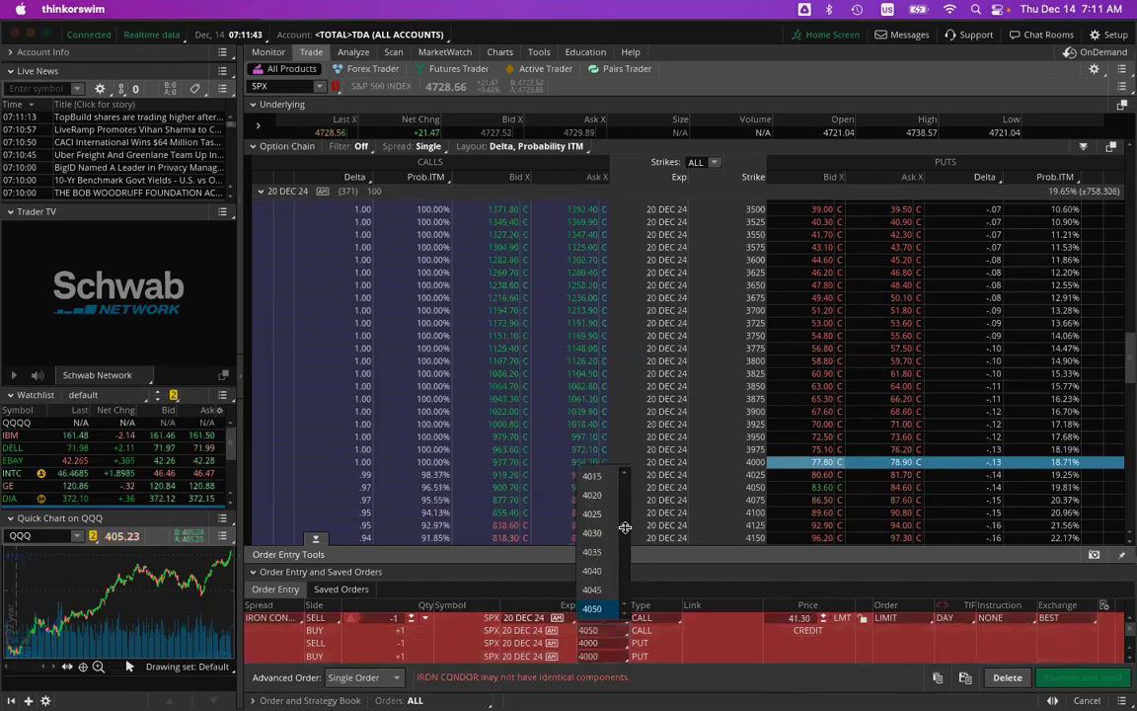
{"action": "scroll", "coordinate": [626, 563], "scroll_direction": "down", "scroll_amount": 15}
{"action": "scroll", "coordinate": [626, 562], "scroll_direction": "down", "scroll_amount": 15}
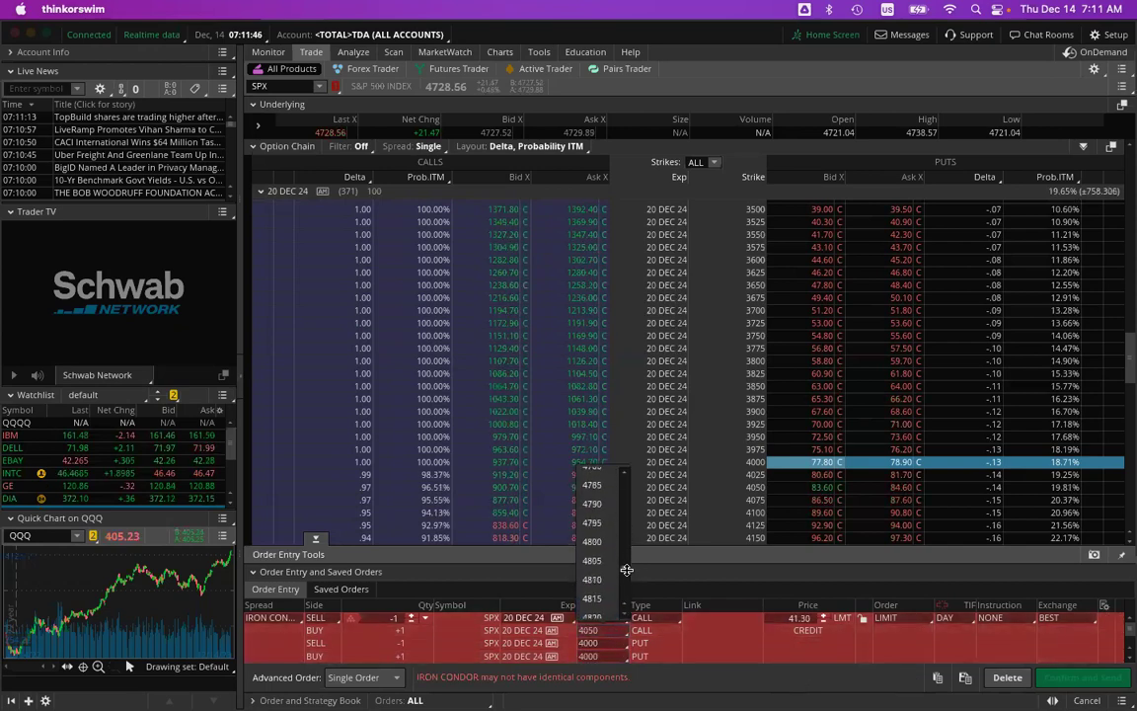
{"action": "scroll", "coordinate": [624, 582], "scroll_direction": "down", "scroll_amount": 10}
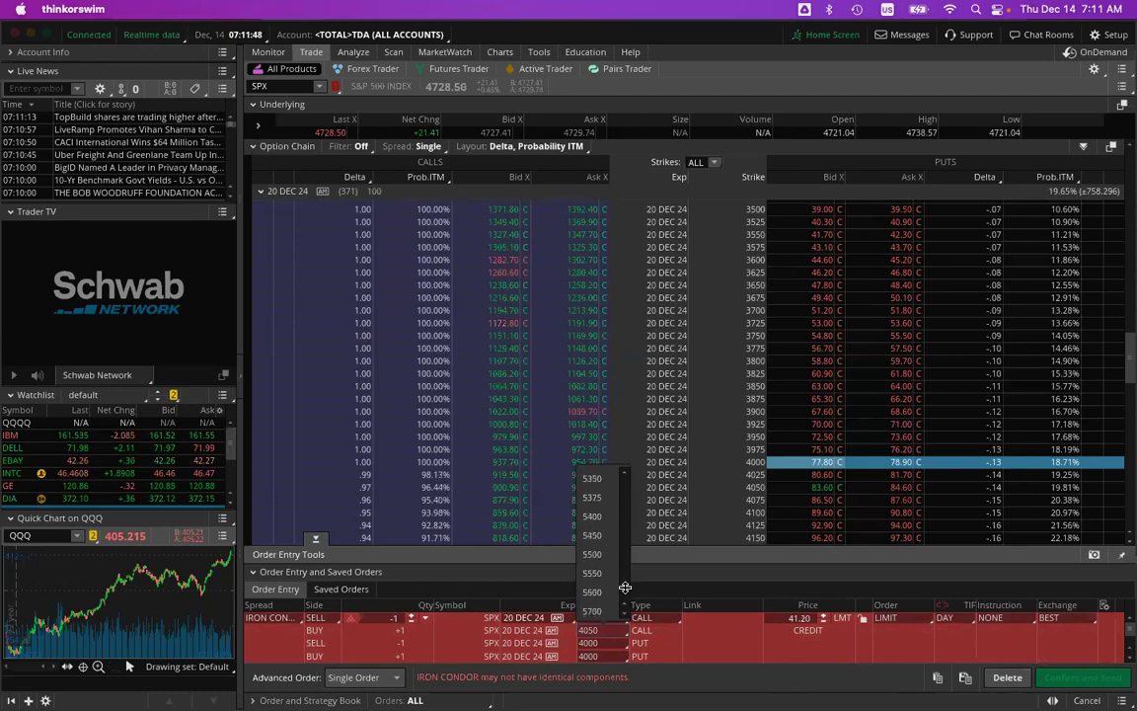
{"action": "left_click", "coordinate": [597, 498]}
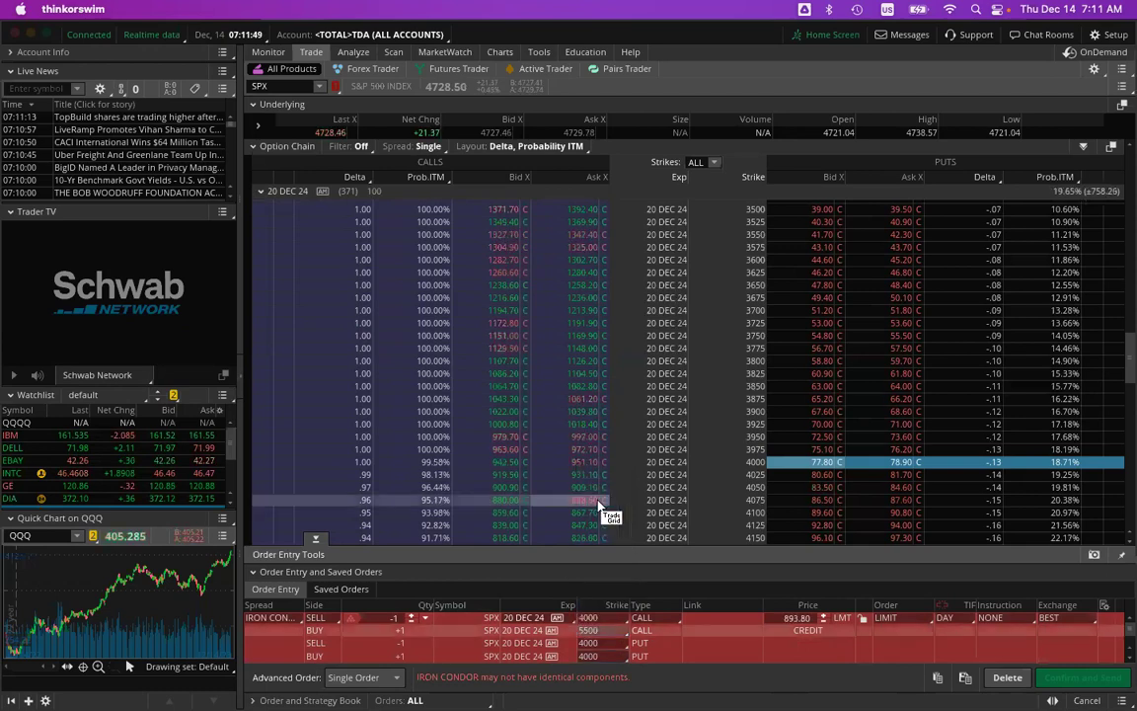
{"action": "left_click", "coordinate": [597, 632]}
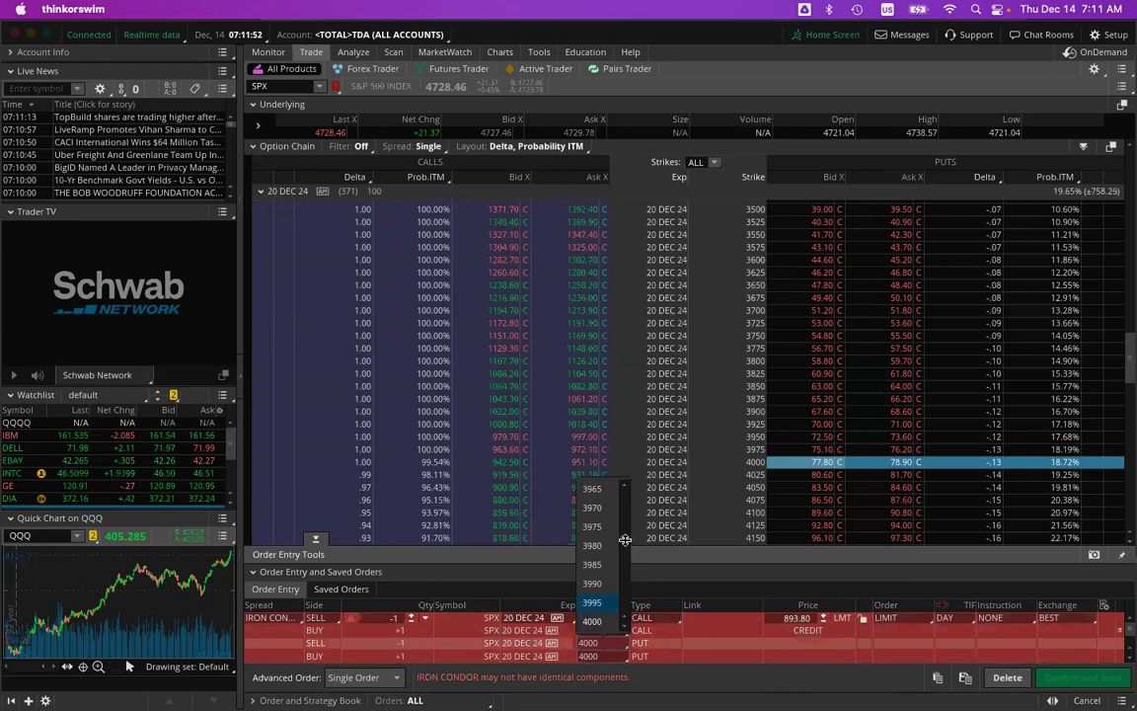
{"action": "scroll", "coordinate": [625, 562], "scroll_direction": "down", "scroll_amount": 20}
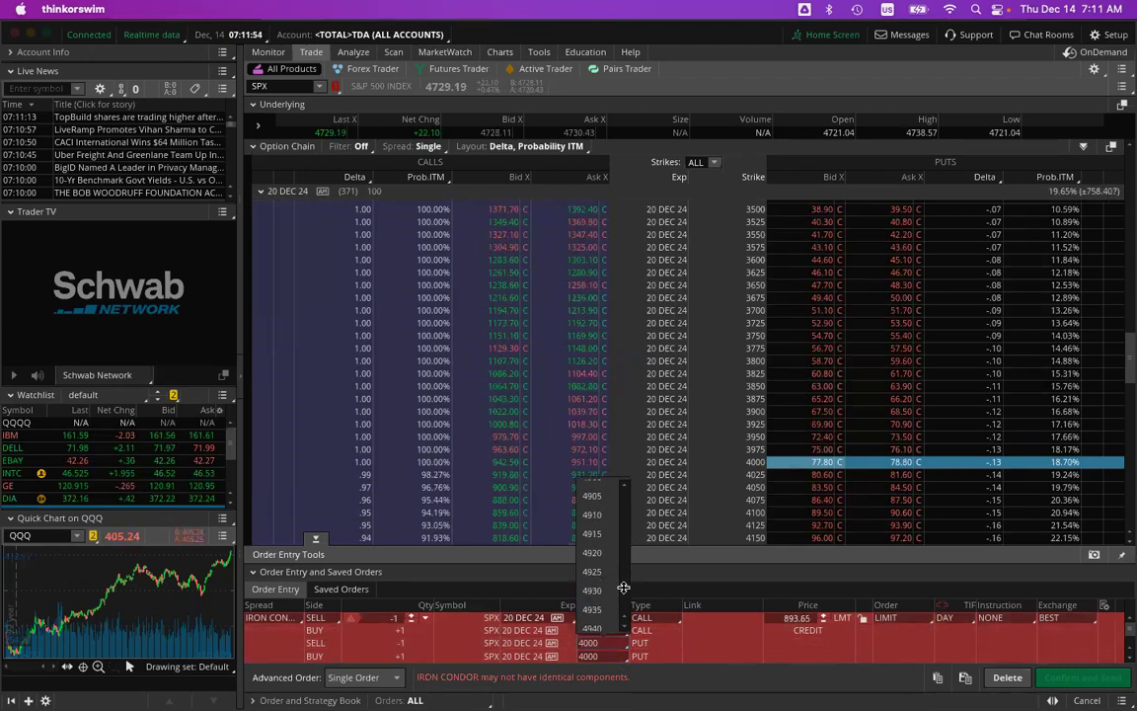
{"action": "scroll", "coordinate": [623, 592], "scroll_direction": "down", "scroll_amount": 15}
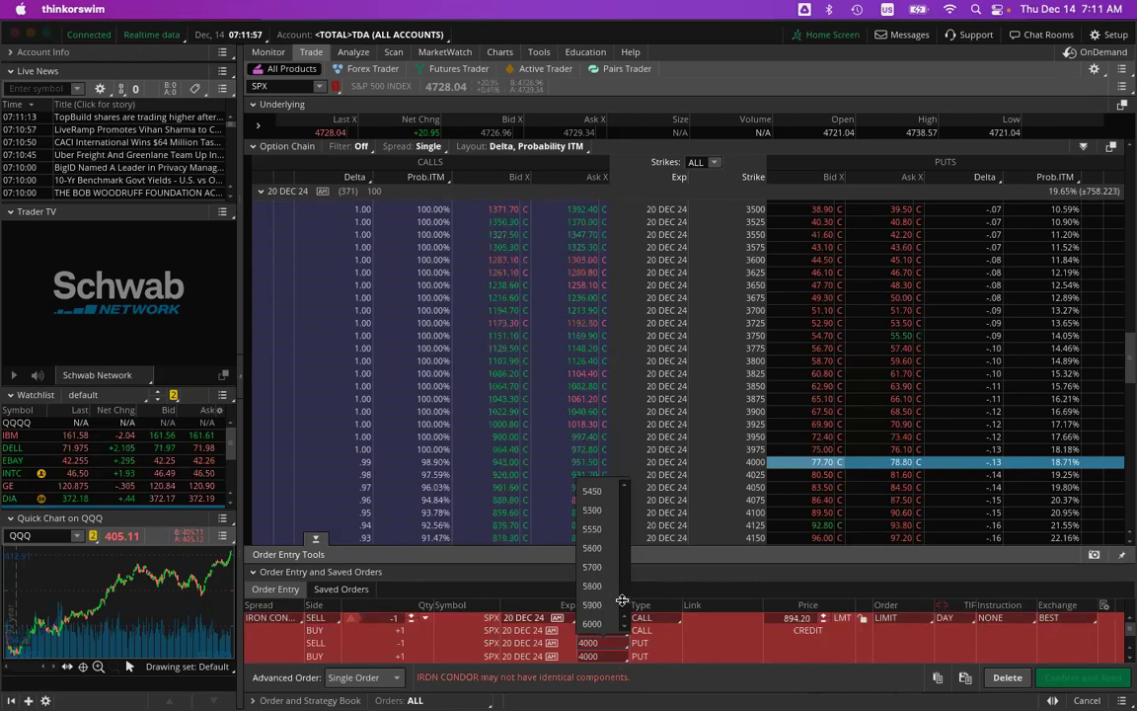
{"action": "left_click", "coordinate": [597, 509]}
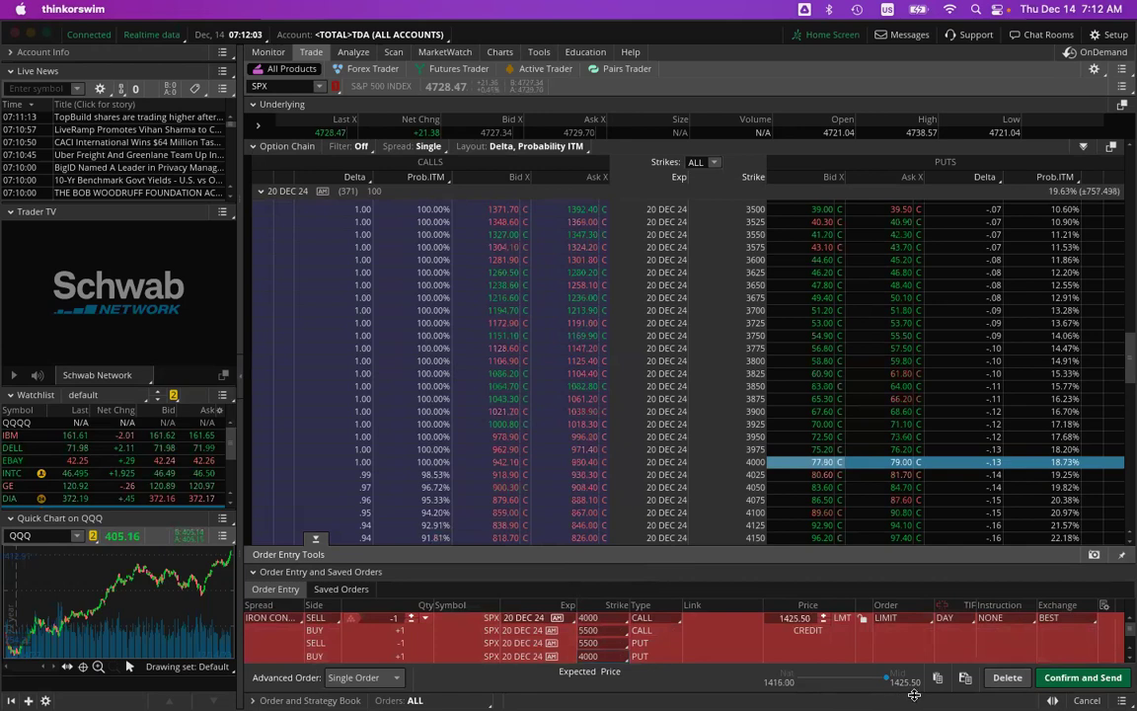
- Read the order's mid price, switch back to Safari and set the fill price in row 5 to 1425.50
{"action": "key", "text": "super+Tab"}
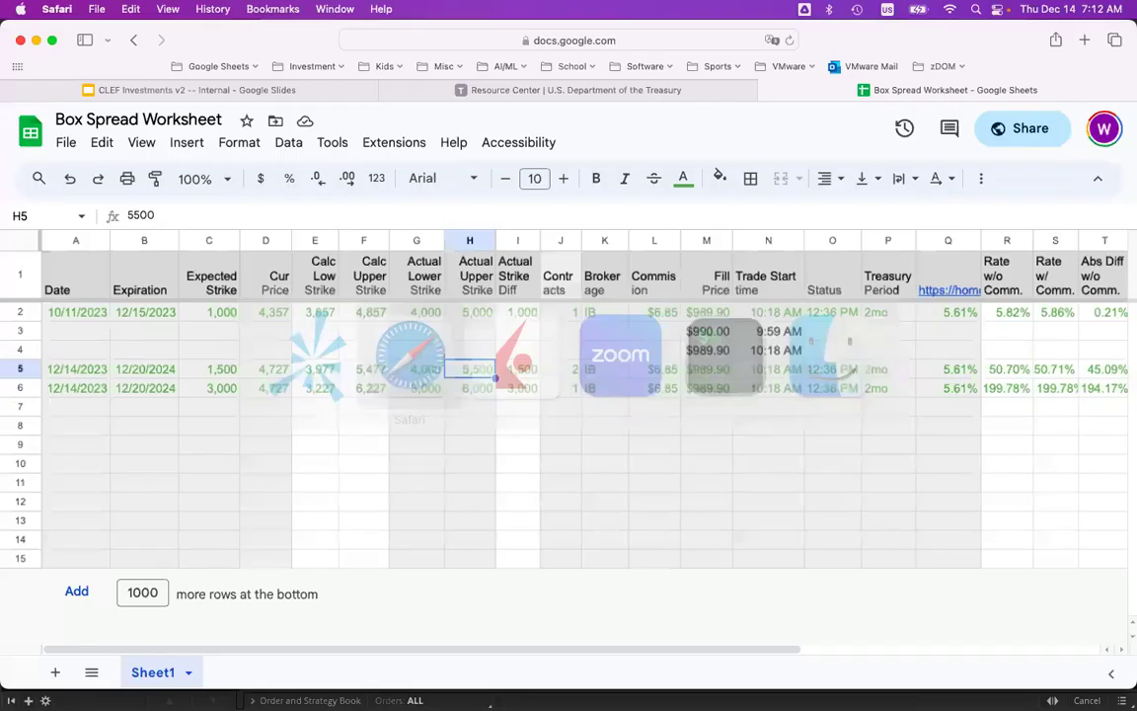
{"action": "left_click", "coordinate": [707, 369]}
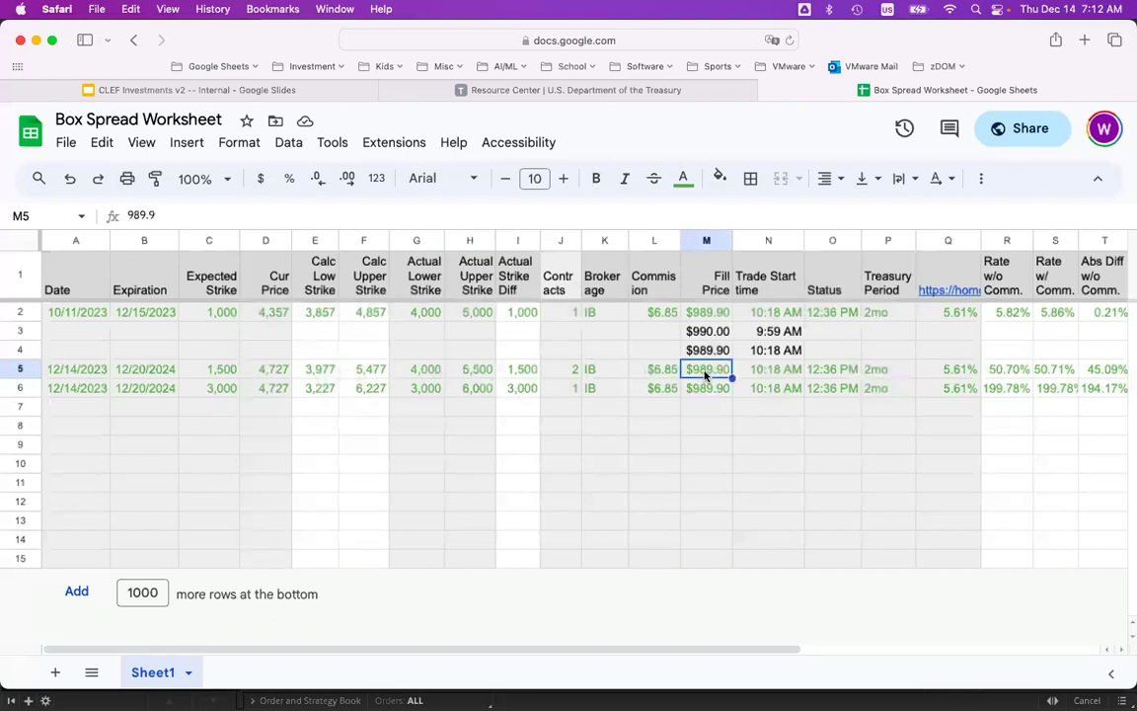
{"action": "type", "text": "1425."}
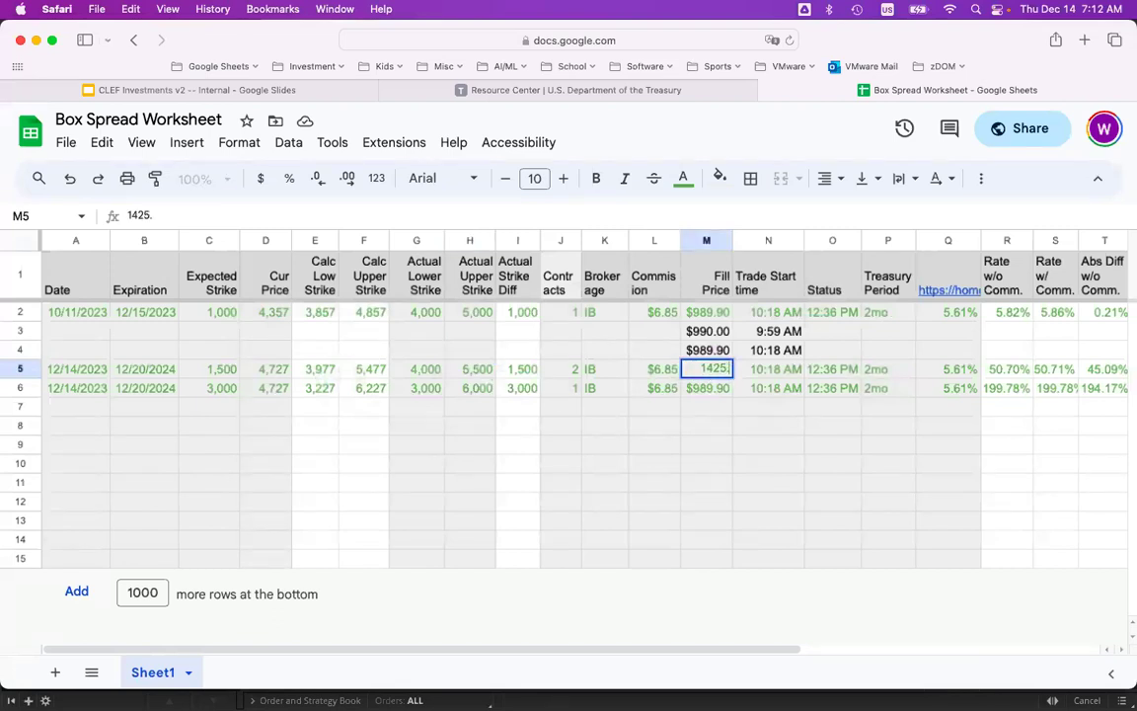
{"action": "type", "text": "50"}
{"action": "key", "text": "Tab"}
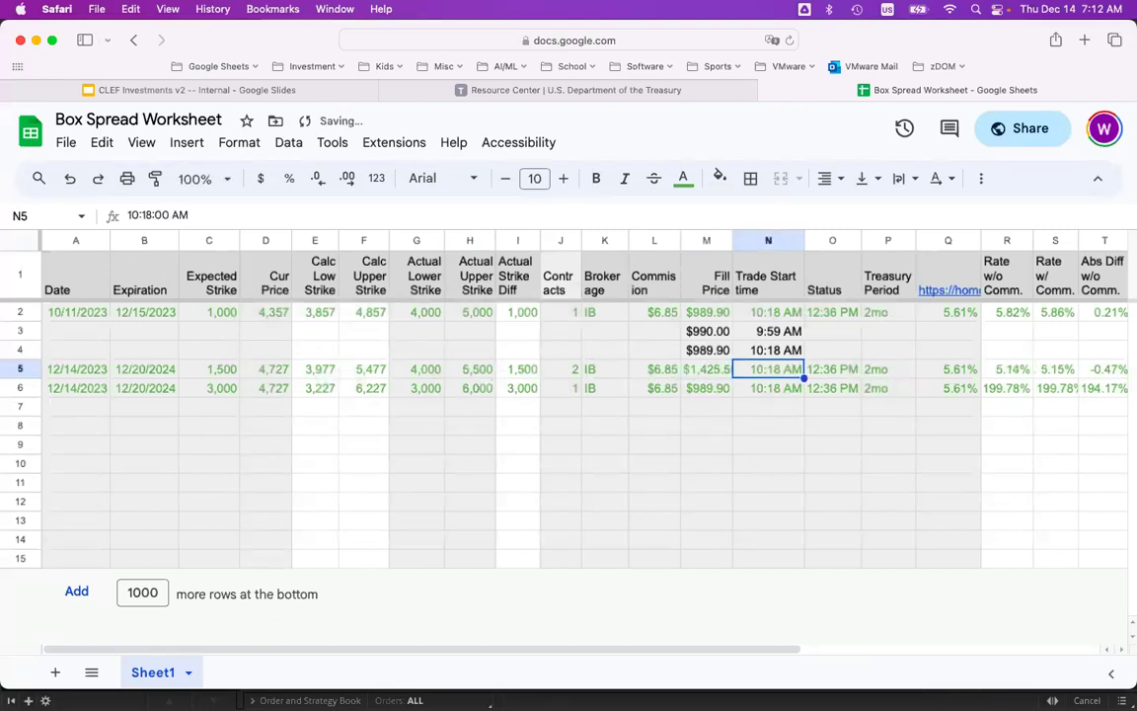
- Clear the trade start time and status cells in rows 5 and 6
{"action": "left_click", "coordinate": [825, 373], "text": "shift"}
{"action": "left_click", "coordinate": [829, 390], "text": "shift"}
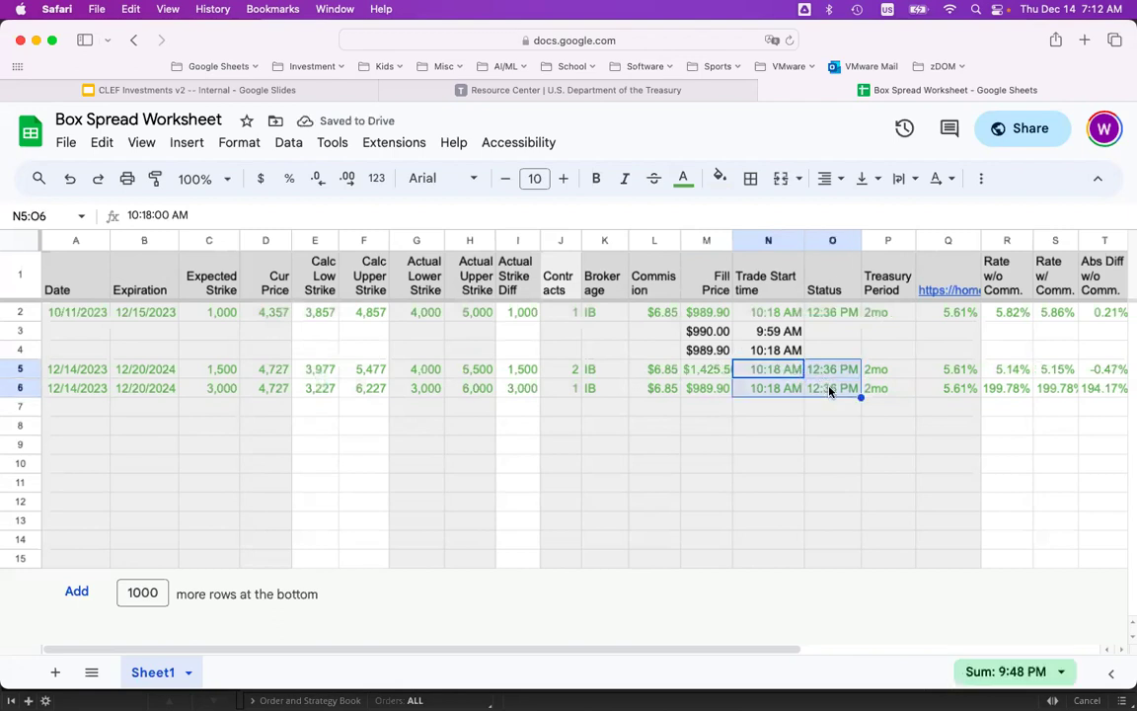
{"action": "key", "text": "Delete"}
- Set the Treasury period in rows 5 and 6 to 1y
{"action": "left_click", "coordinate": [876, 371]}
{"action": "type", "text": "1"}
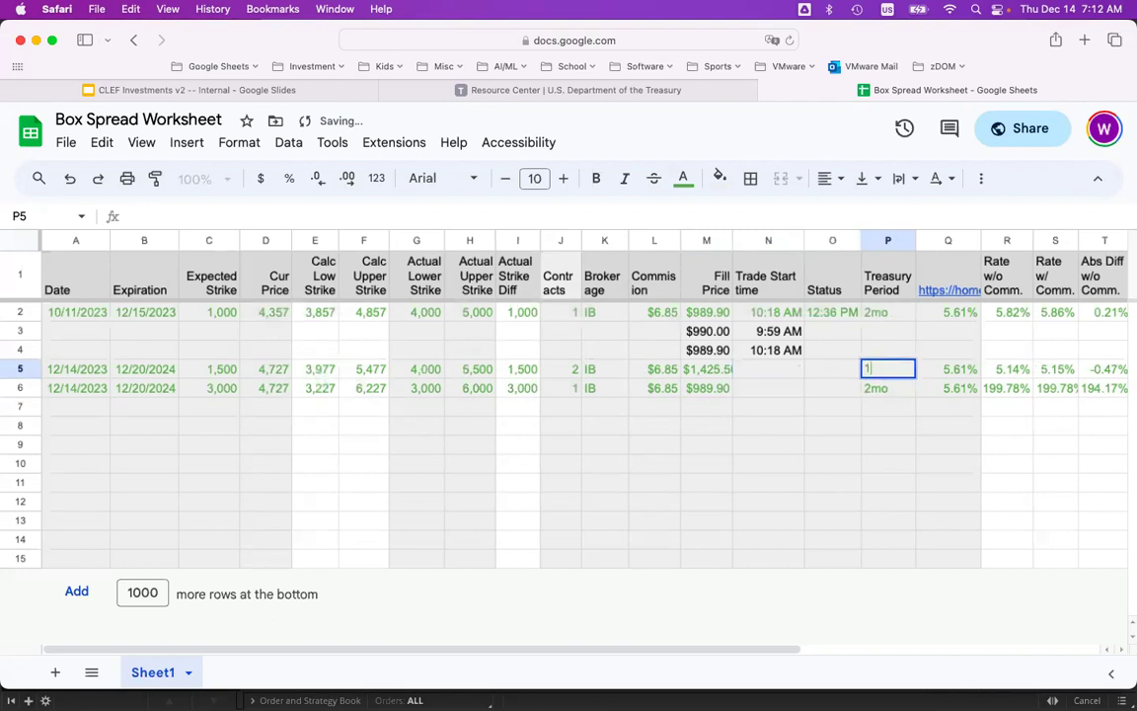
{"action": "type", "text": "y"}
{"action": "key", "text": "Return"}
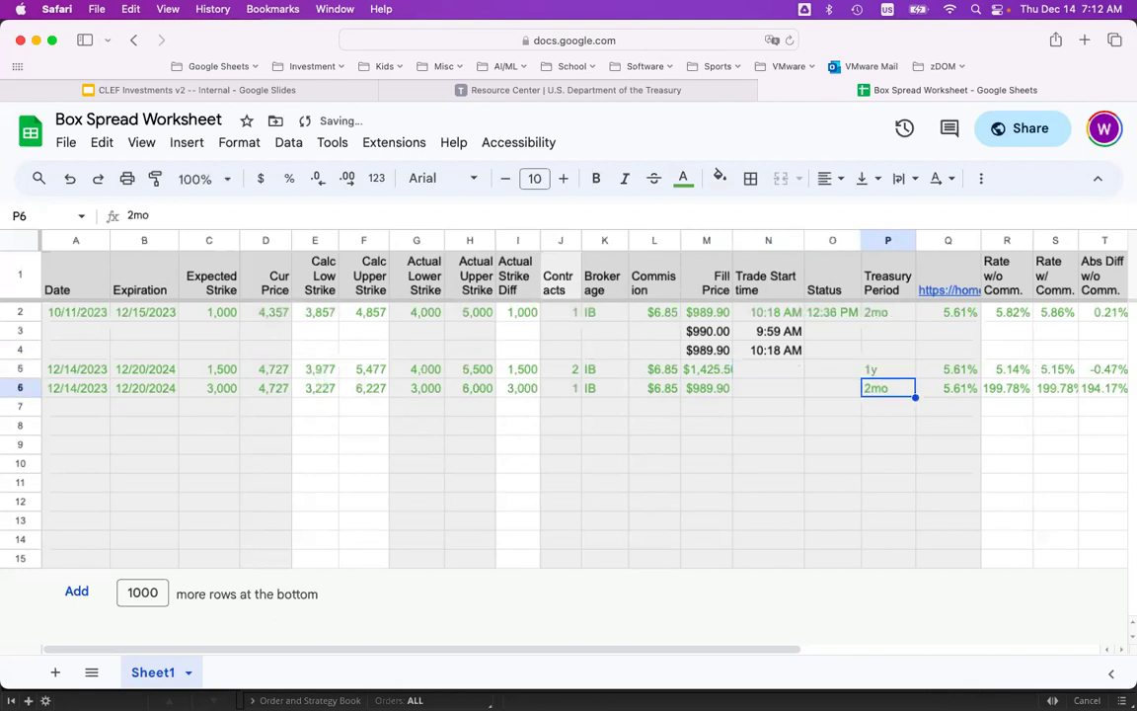
{"action": "type", "text": "1y"}
{"action": "key", "text": "Return"}
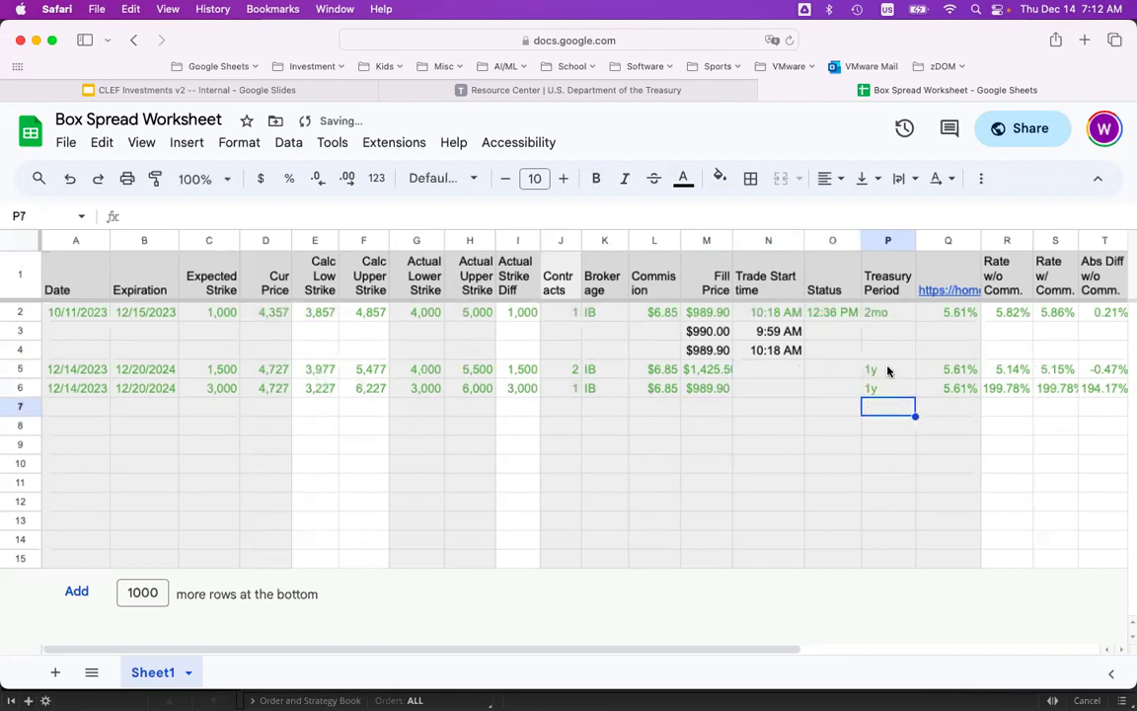
{"action": "left_click", "coordinate": [885, 370]}
{"action": "left_click", "coordinate": [892, 392]}
- Look up the 1-year rate for 12/13/2023 on the Treasury page and set the Treasury rate in worksheet rows 5 and 6 to 4.94%
{"action": "left_click", "coordinate": [943, 392]}
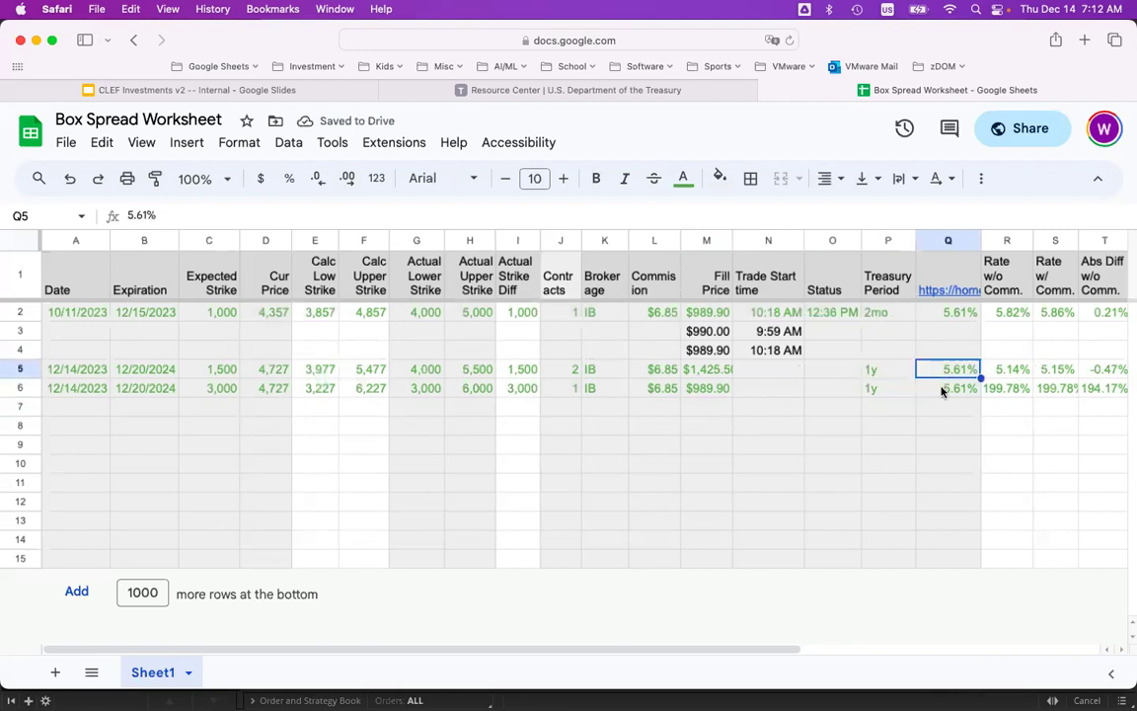
{"action": "left_click", "coordinate": [584, 86]}
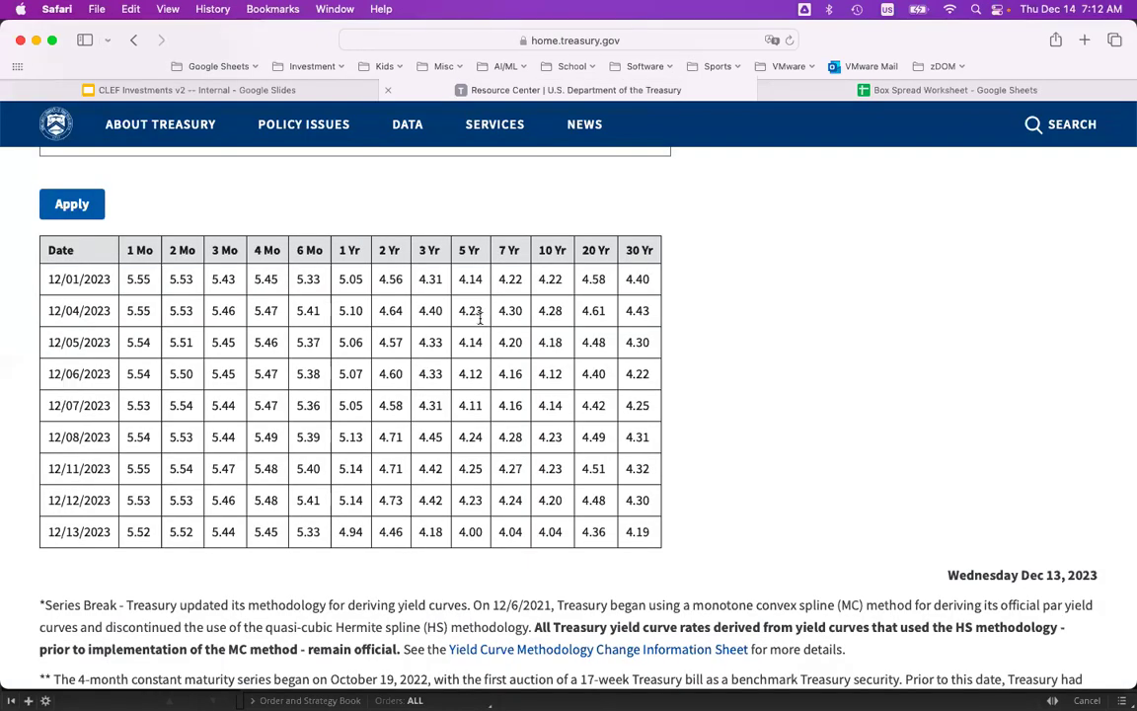
{"action": "double_click", "coordinate": [350, 531]}
{"action": "left_click", "coordinate": [897, 86]}
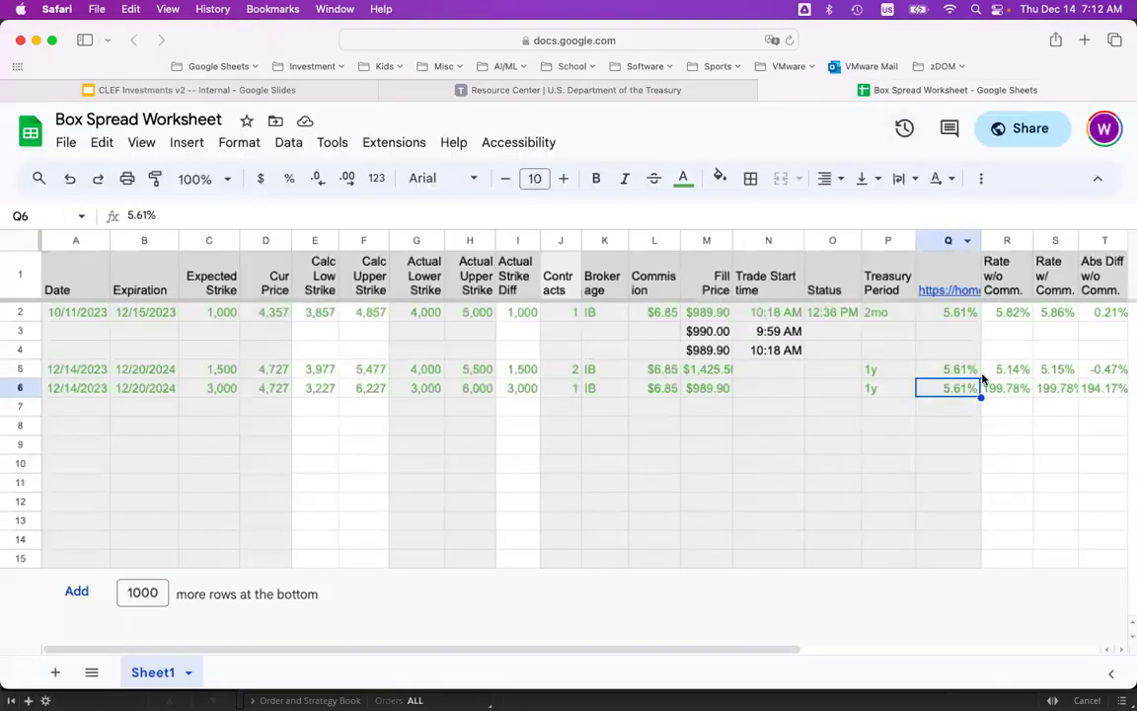
{"action": "left_click", "coordinate": [956, 371]}
{"action": "type", "text": "4."}
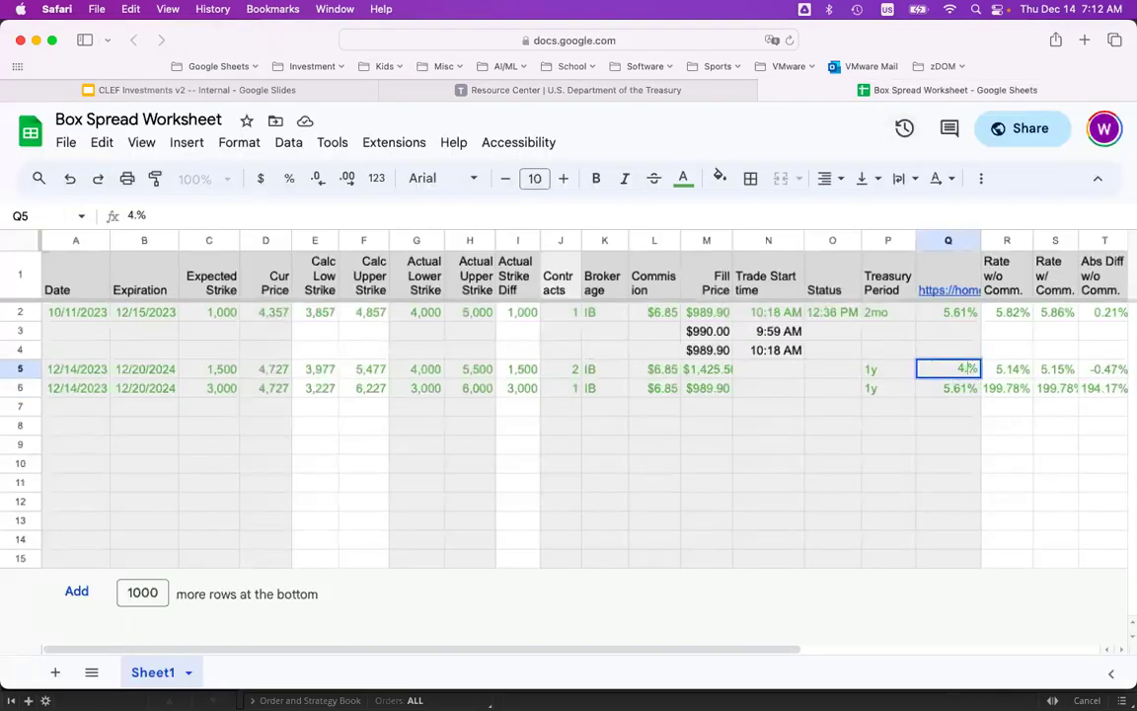
{"action": "type", "text": "94"}
{"action": "key", "text": "Return"}
{"action": "type", "text": "4"}
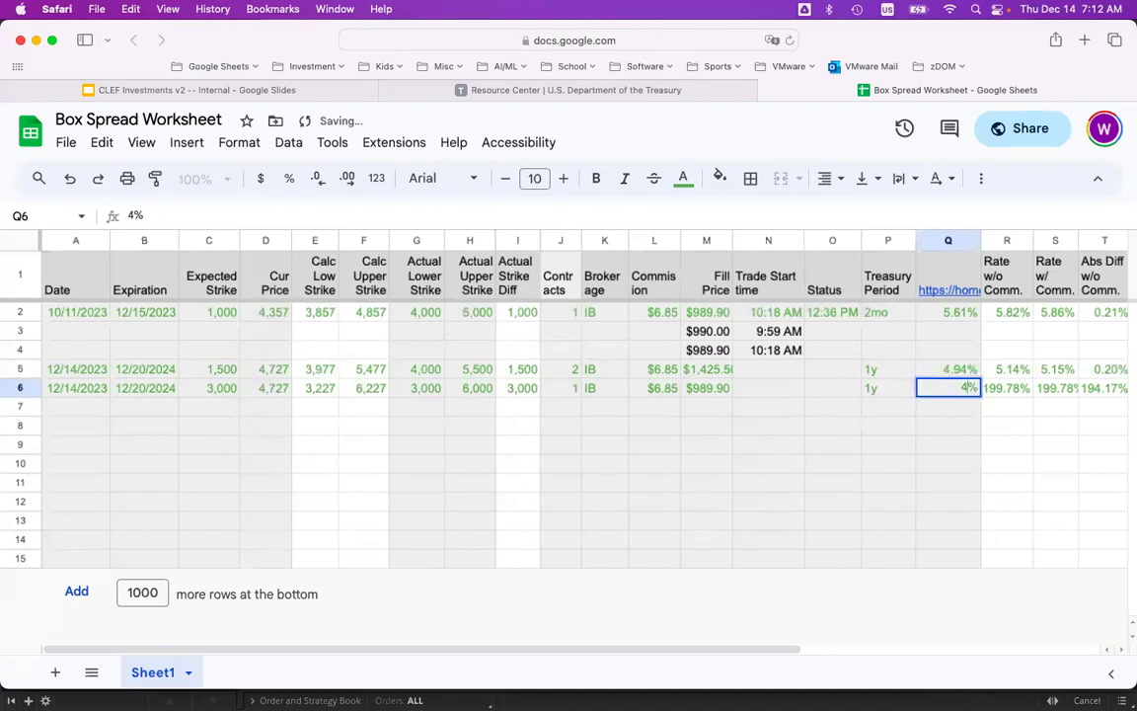
{"action": "type", "text": ".94"}
{"action": "key", "text": "Tab"}
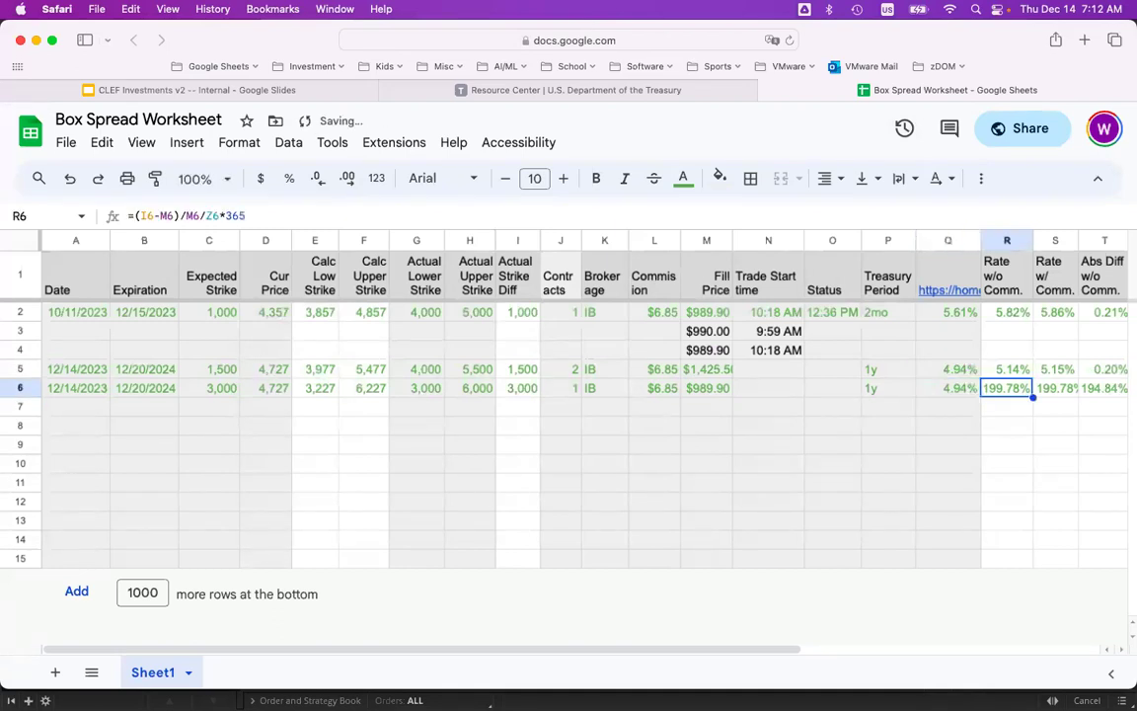
- Widen the Fill Price column slightly so the row 5 price fits in its cell
{"action": "left_click", "coordinate": [712, 369]}
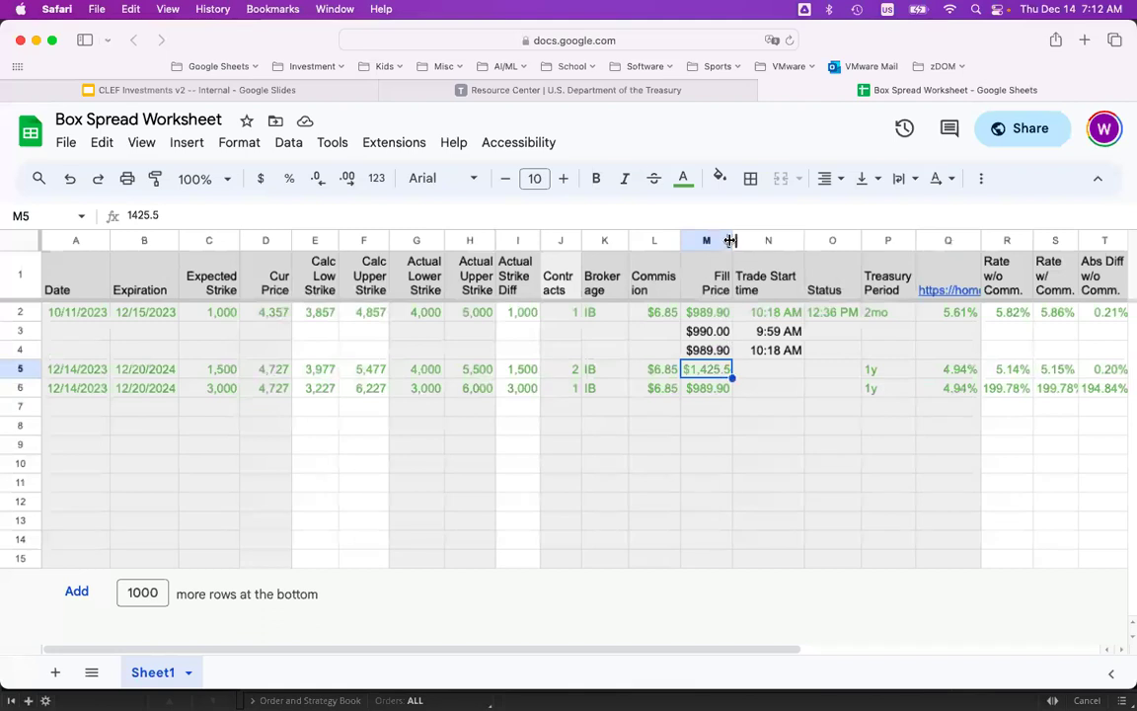
{"action": "left_click_drag", "start_coordinate": [730, 240], "coordinate": [740, 240]}
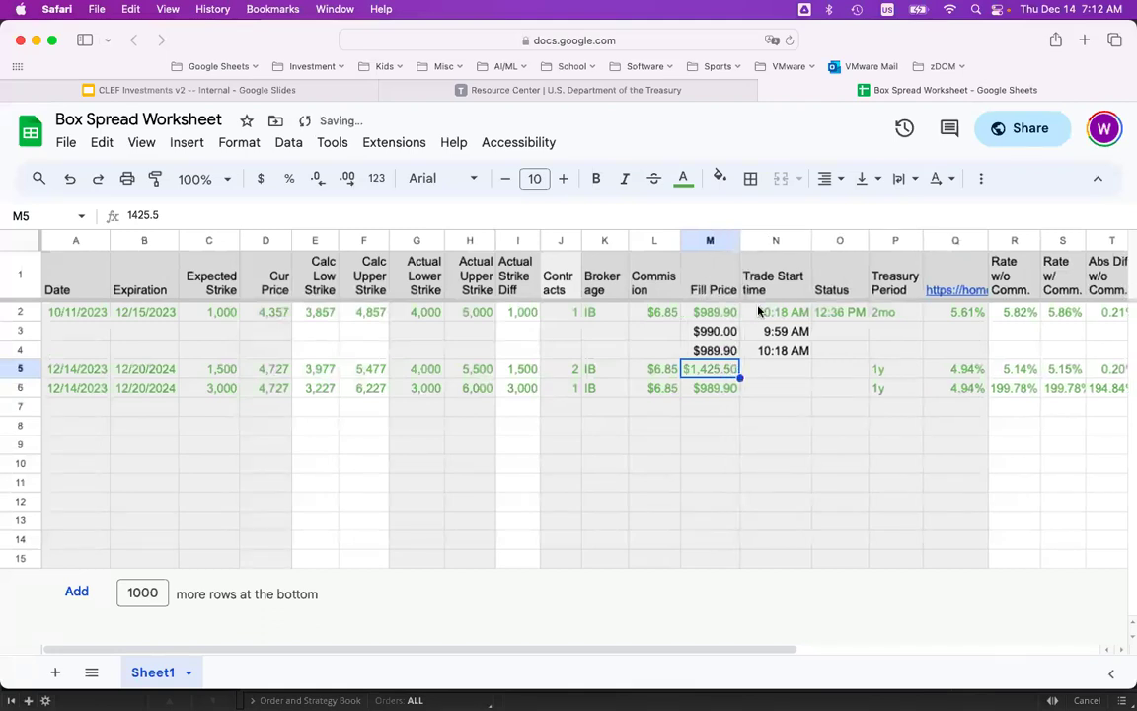
- Check the row 6 strikes, switch to thinkorswim and set the sold call's strike to 3000 in the iron condor order
{"action": "left_click", "coordinate": [714, 389]}
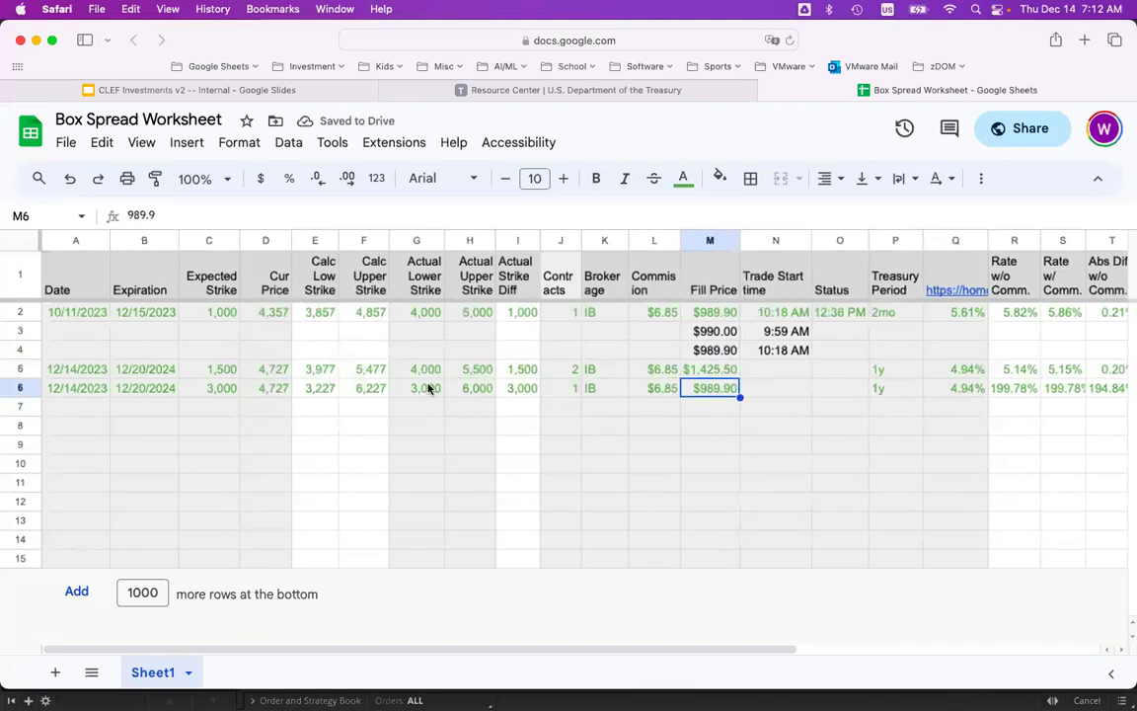
{"action": "left_click", "coordinate": [424, 389]}
{"action": "left_click", "coordinate": [464, 389]}
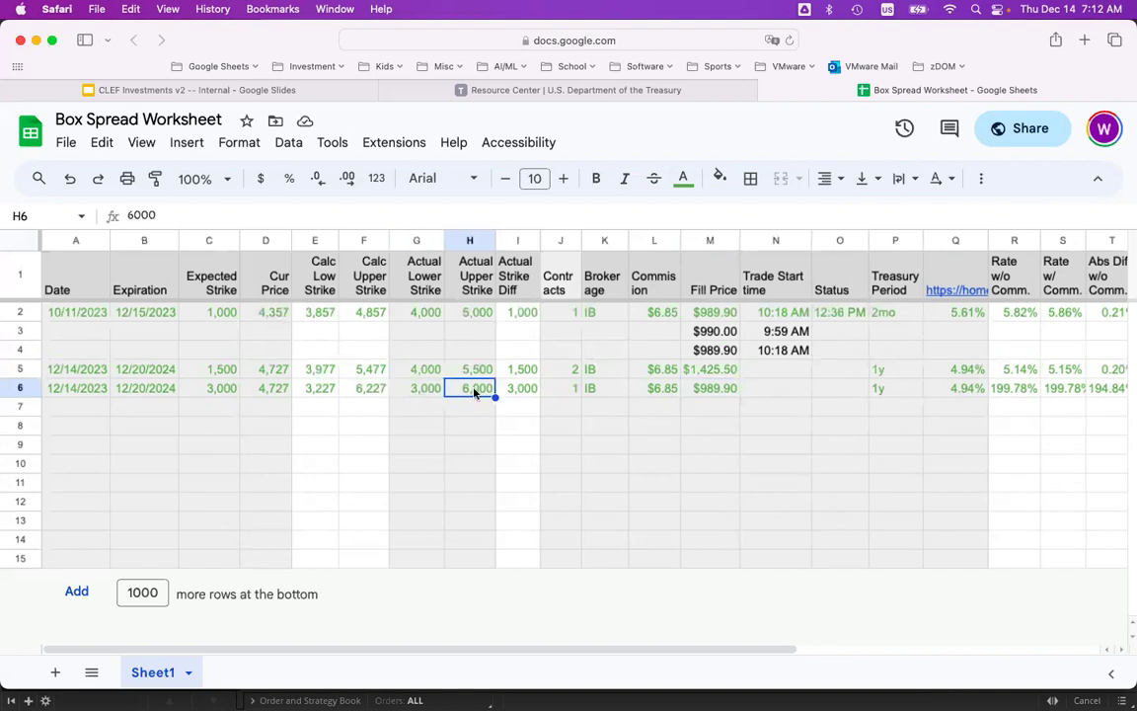
{"action": "key", "text": "super+Tab"}
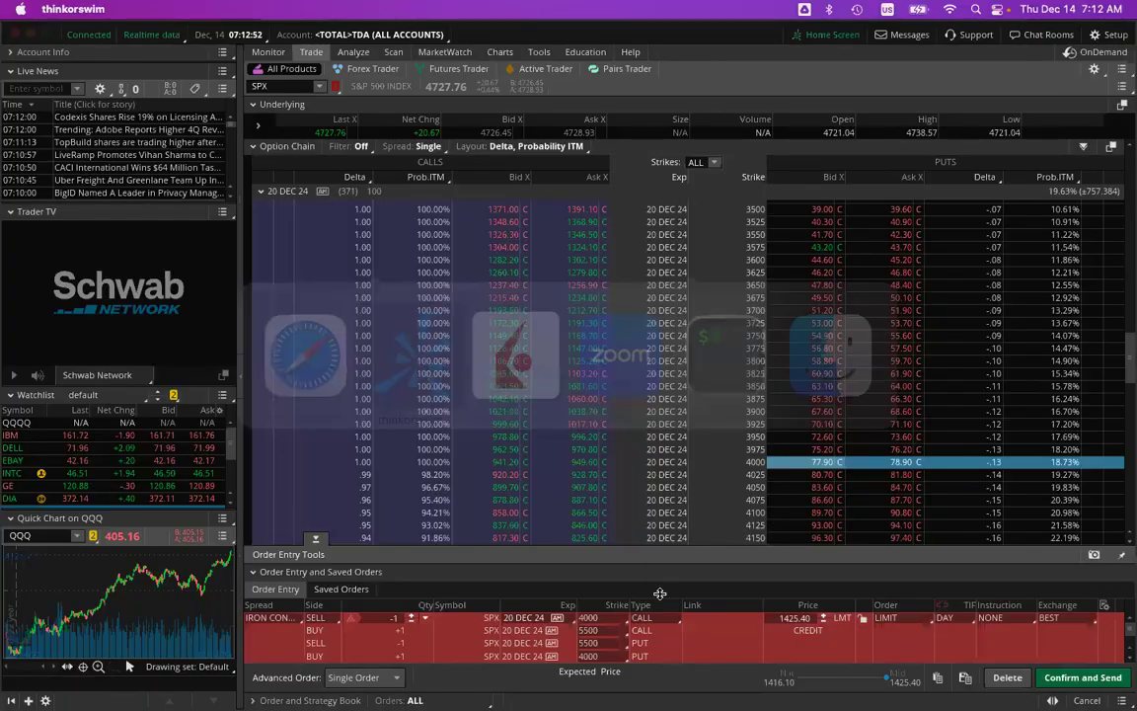
{"action": "left_click", "coordinate": [608, 617]}
{"action": "scroll", "coordinate": [625, 491], "scroll_direction": "up", "scroll_amount": 10}
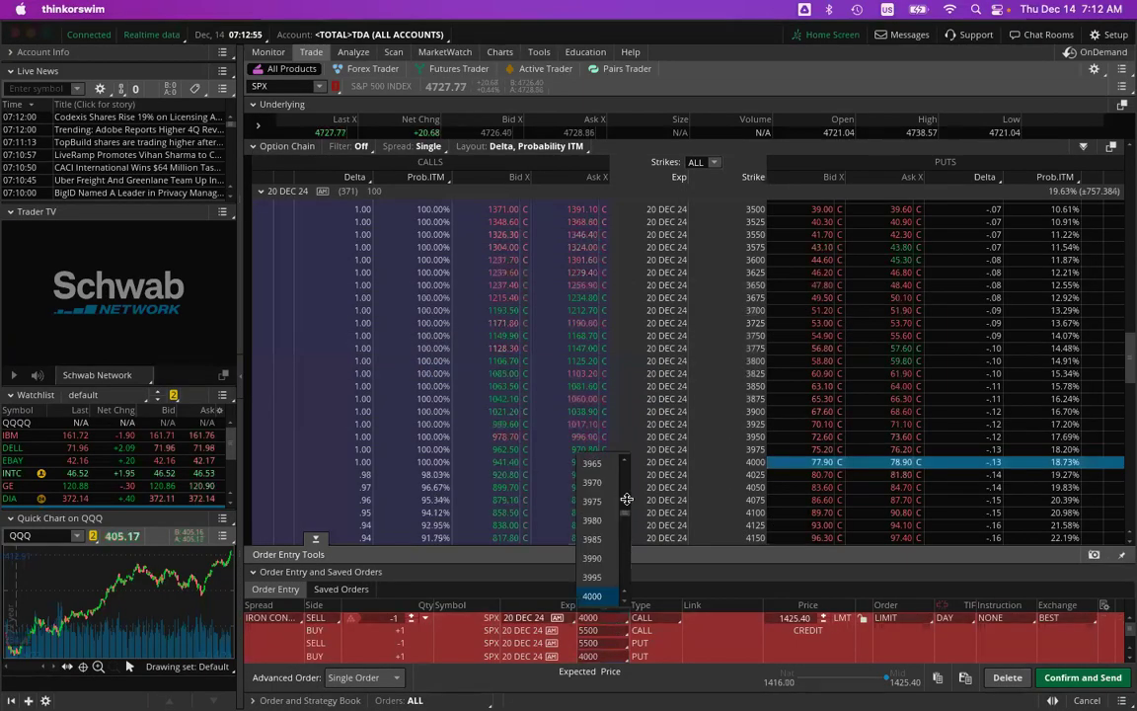
{"action": "scroll", "coordinate": [625, 491], "scroll_direction": "up", "scroll_amount": 10}
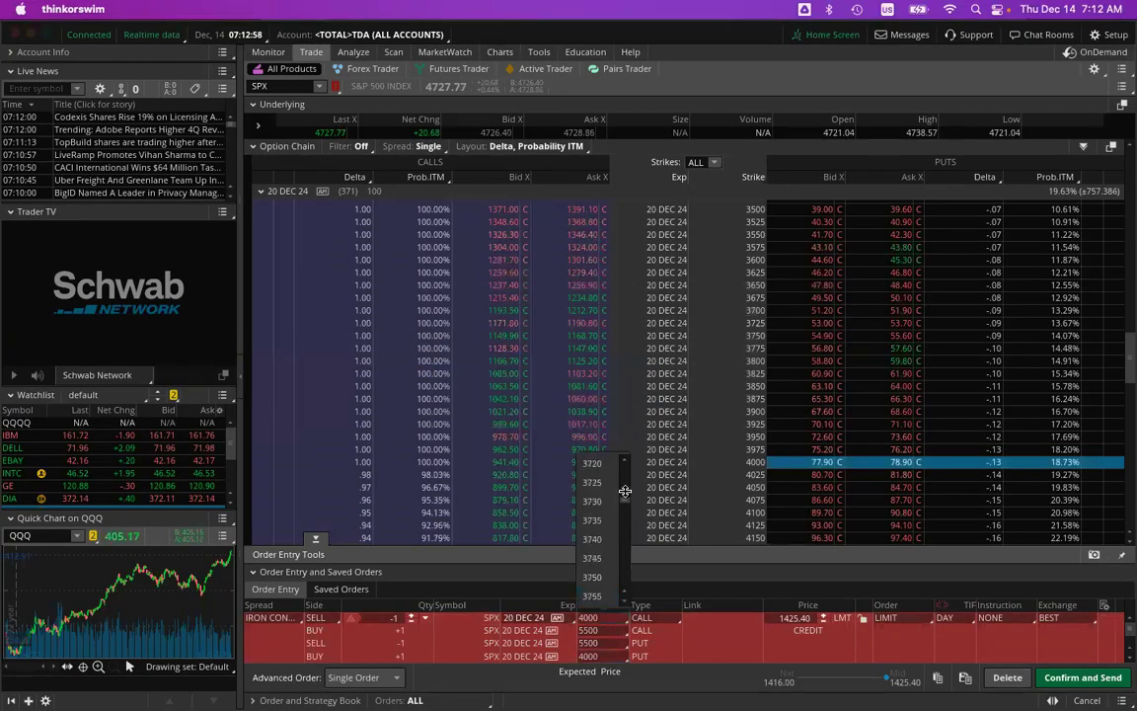
{"action": "scroll", "coordinate": [625, 476], "scroll_direction": "up", "scroll_amount": 10}
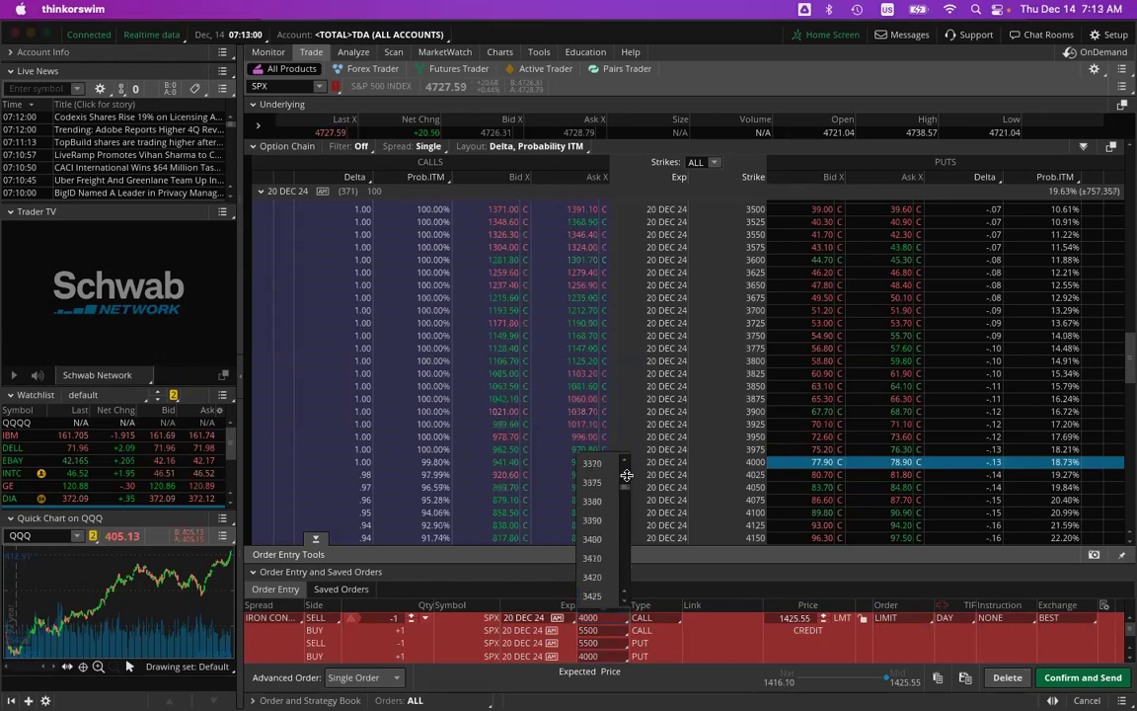
{"action": "scroll", "coordinate": [626, 476], "scroll_direction": "up", "scroll_amount": 2}
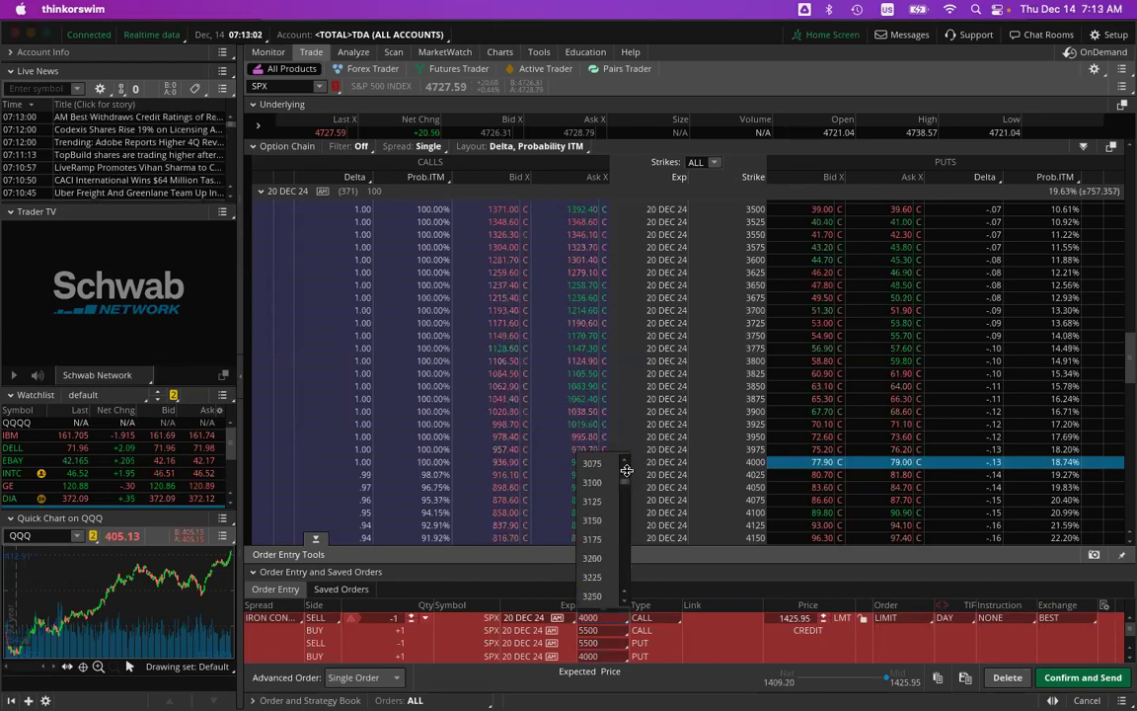
{"action": "scroll", "coordinate": [625, 461], "scroll_direction": "up", "scroll_amount": 1}
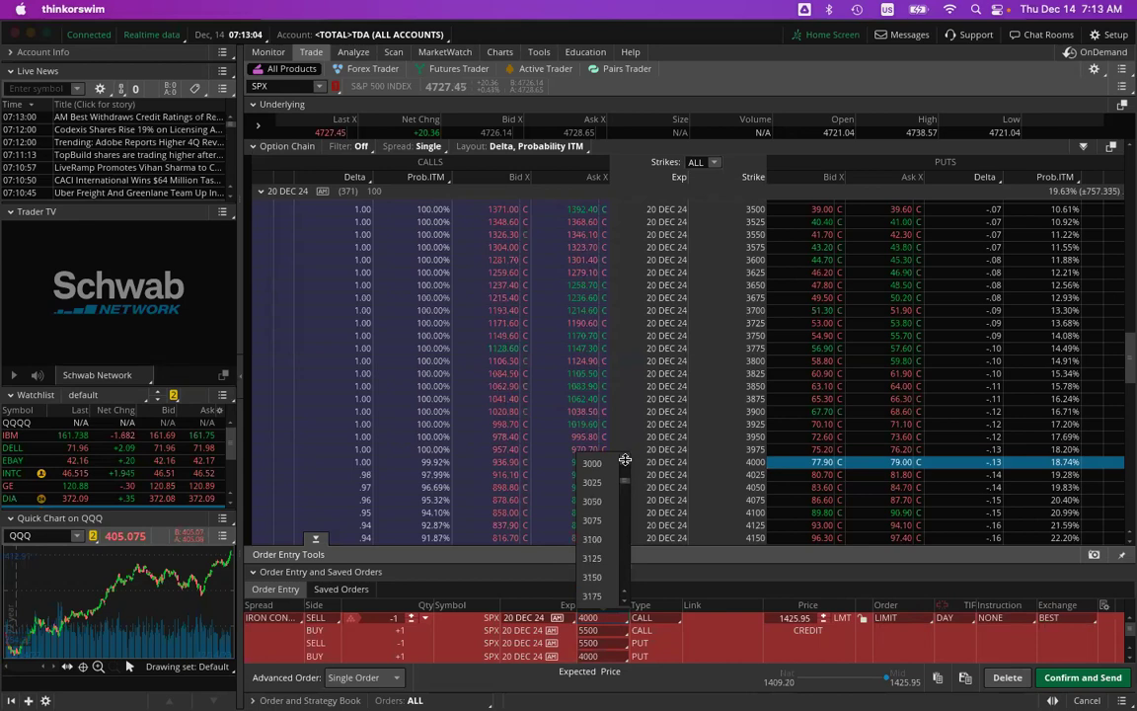
{"action": "left_click", "coordinate": [602, 463]}
- Set the bought put's strike to 3000 in the iron condor order
{"action": "left_click", "coordinate": [628, 658]}
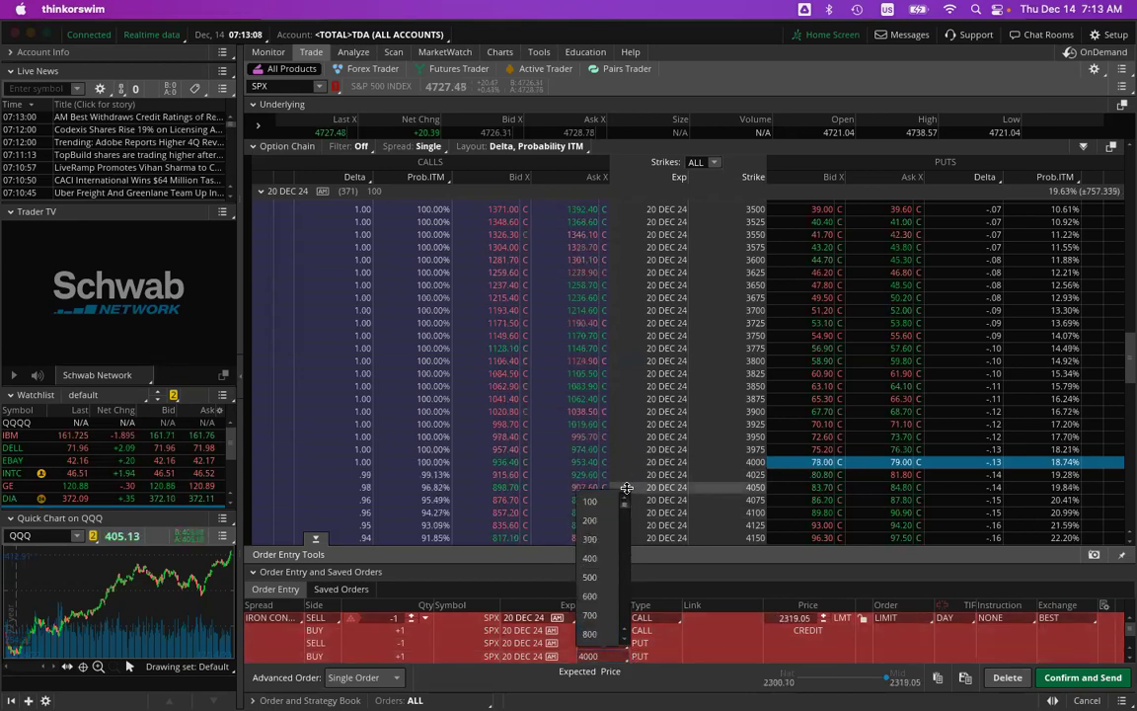
{"action": "left_click_drag", "start_coordinate": [624, 504], "coordinate": [622, 511]}
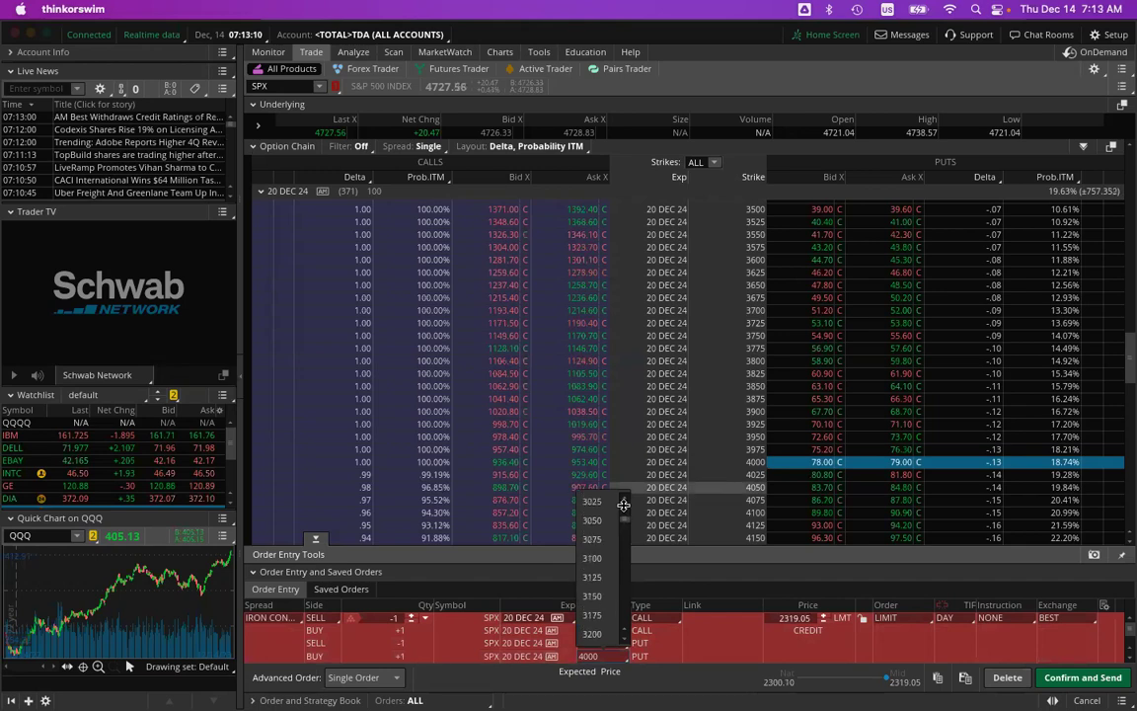
{"action": "scroll", "coordinate": [603, 563], "scroll_direction": "up", "scroll_amount": 5}
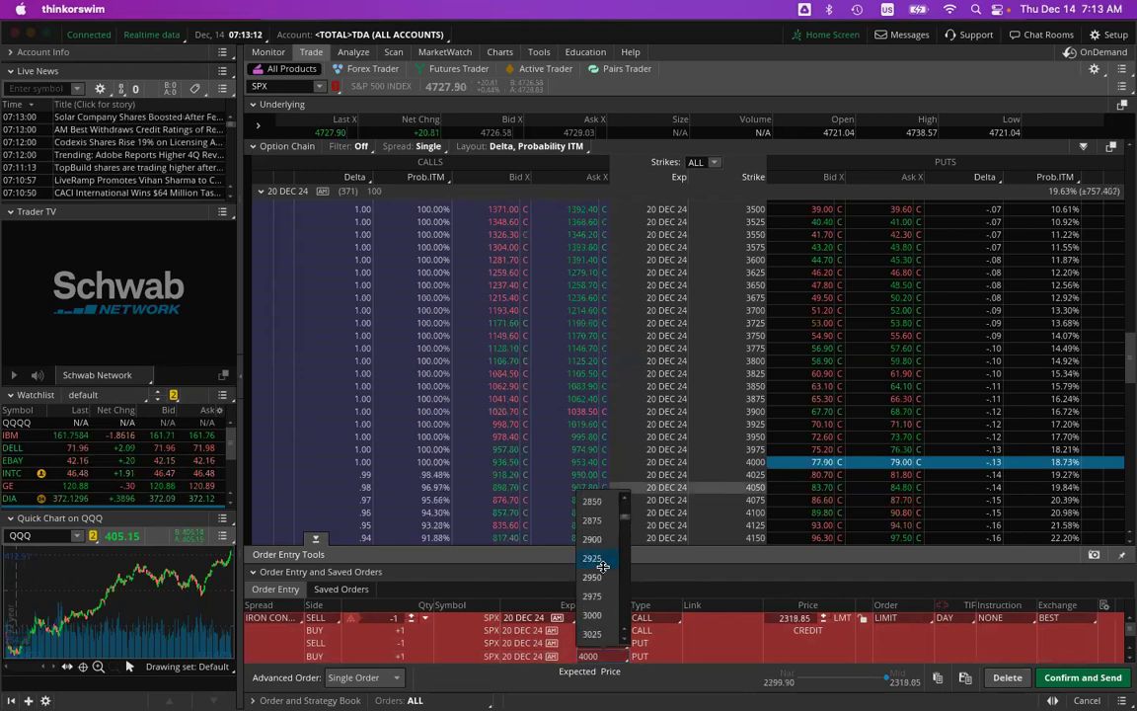
{"action": "left_click", "coordinate": [592, 614]}
- Set the strikes of the bought call and the sold put to 6000 in the order
{"action": "left_click", "coordinate": [623, 618]}
{"action": "scroll", "coordinate": [624, 598], "scroll_direction": "down", "scroll_amount": 10}
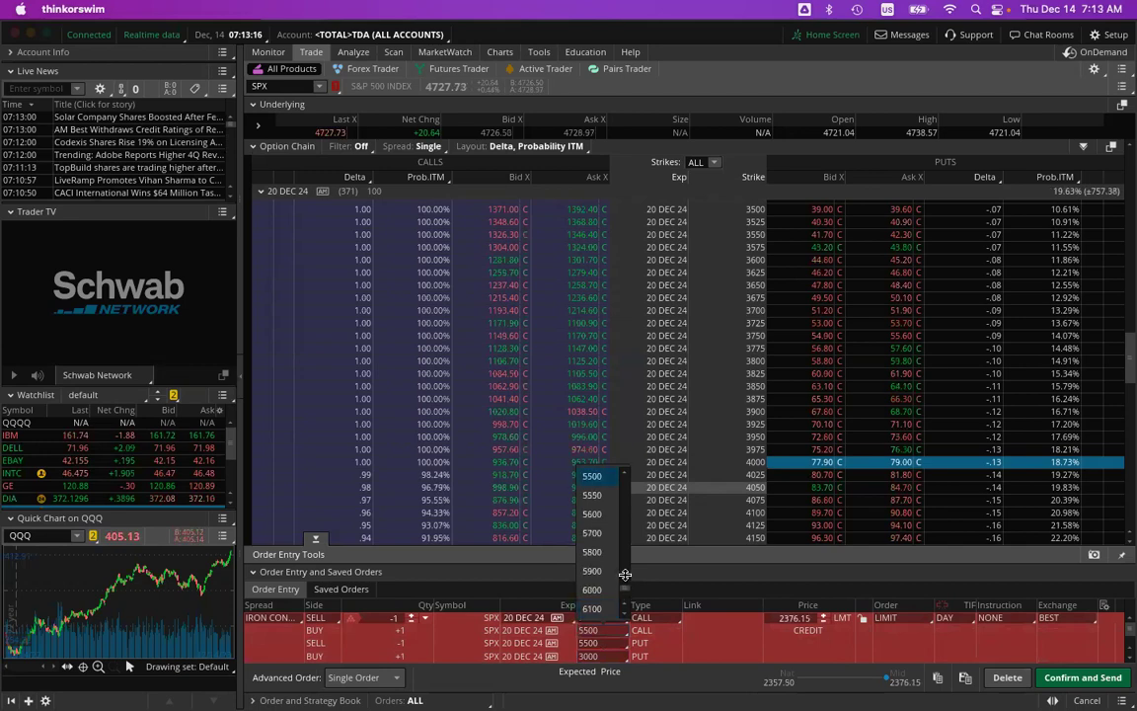
{"action": "left_click", "coordinate": [599, 589]}
{"action": "left_click", "coordinate": [614, 644]}
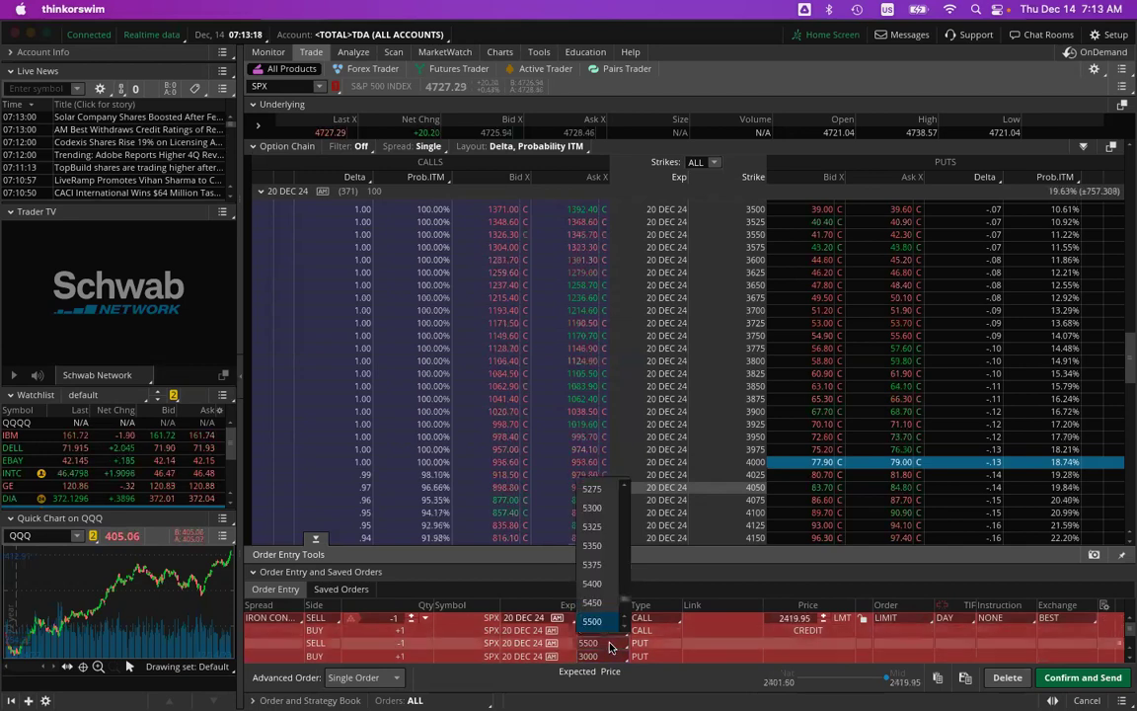
{"action": "scroll", "coordinate": [626, 606], "scroll_direction": "down", "scroll_amount": 5}
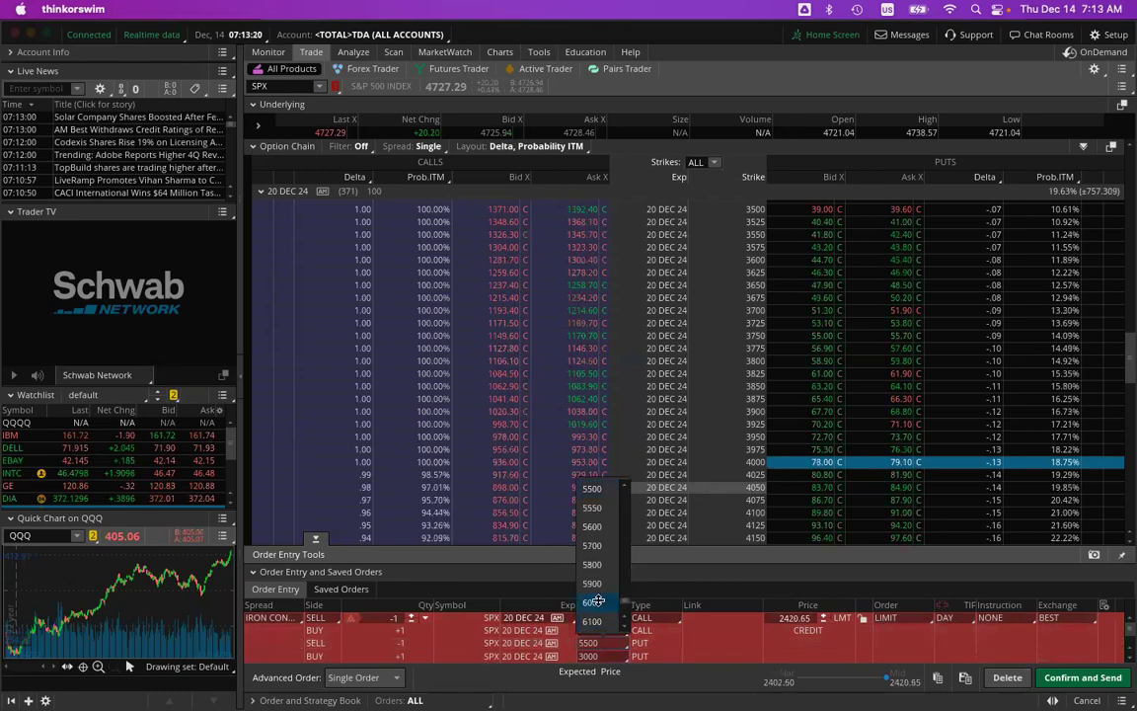
{"action": "left_click", "coordinate": [598, 602]}
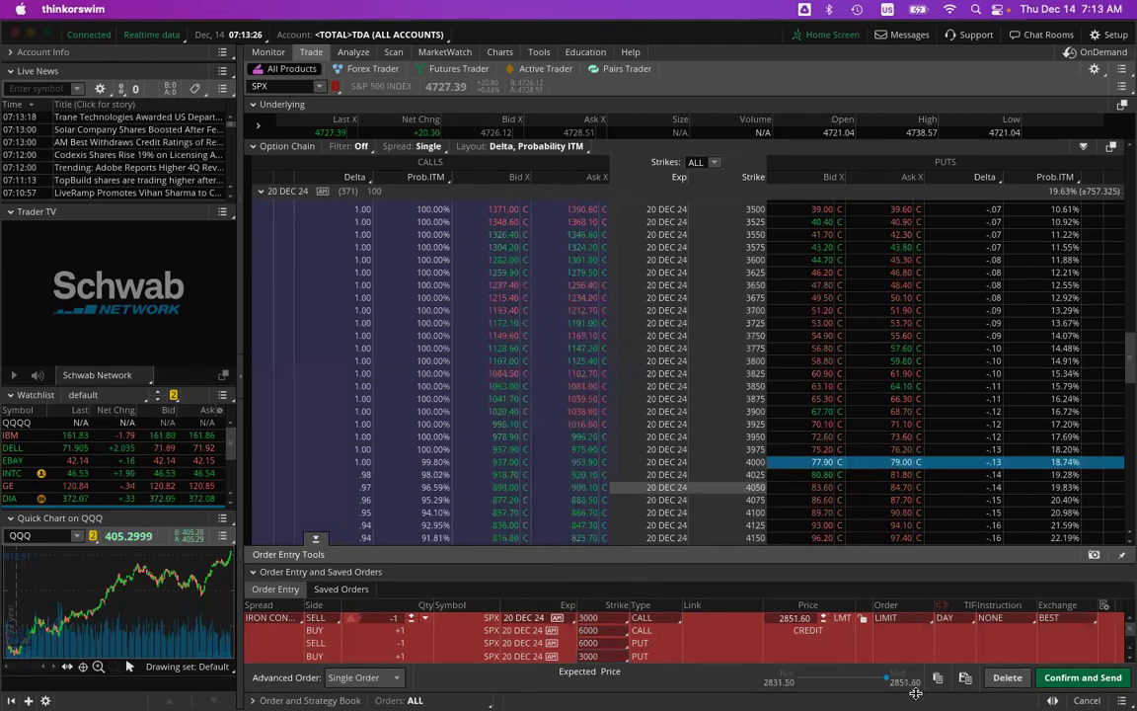
- Read the order's mid price, switch back to Safari and set the fill price in row 6 to 2,850.30
{"action": "key", "text": "super+Tab"}
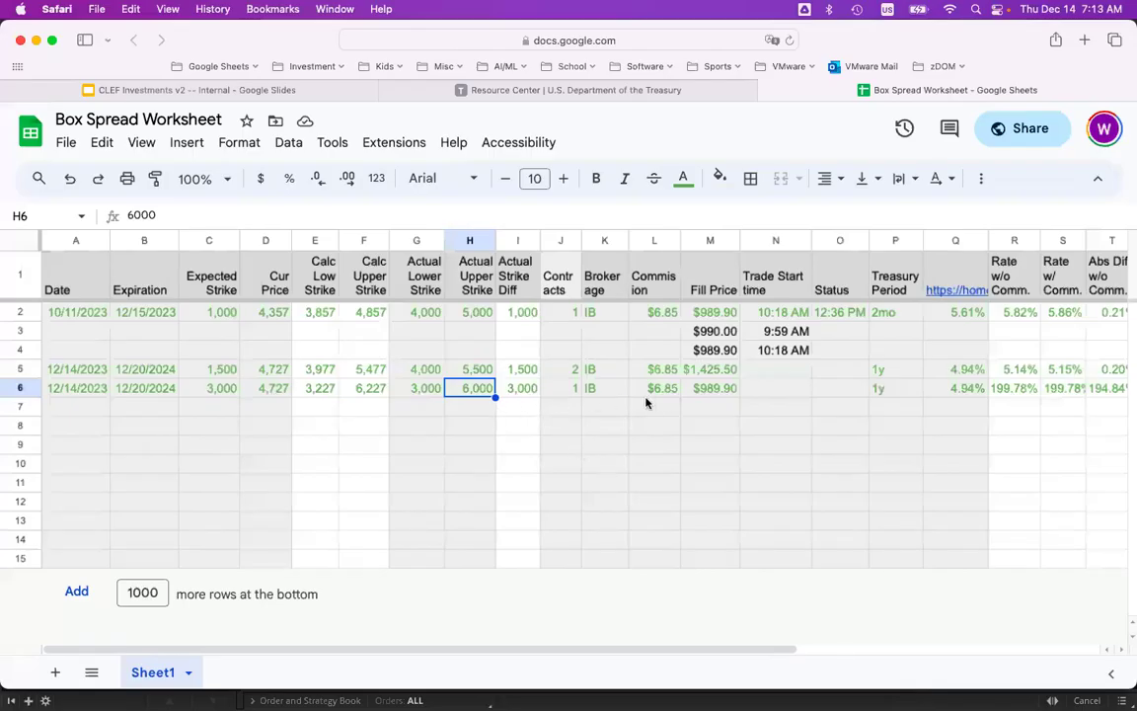
{"action": "left_click", "coordinate": [697, 392]}
{"action": "type", "text": "2"}
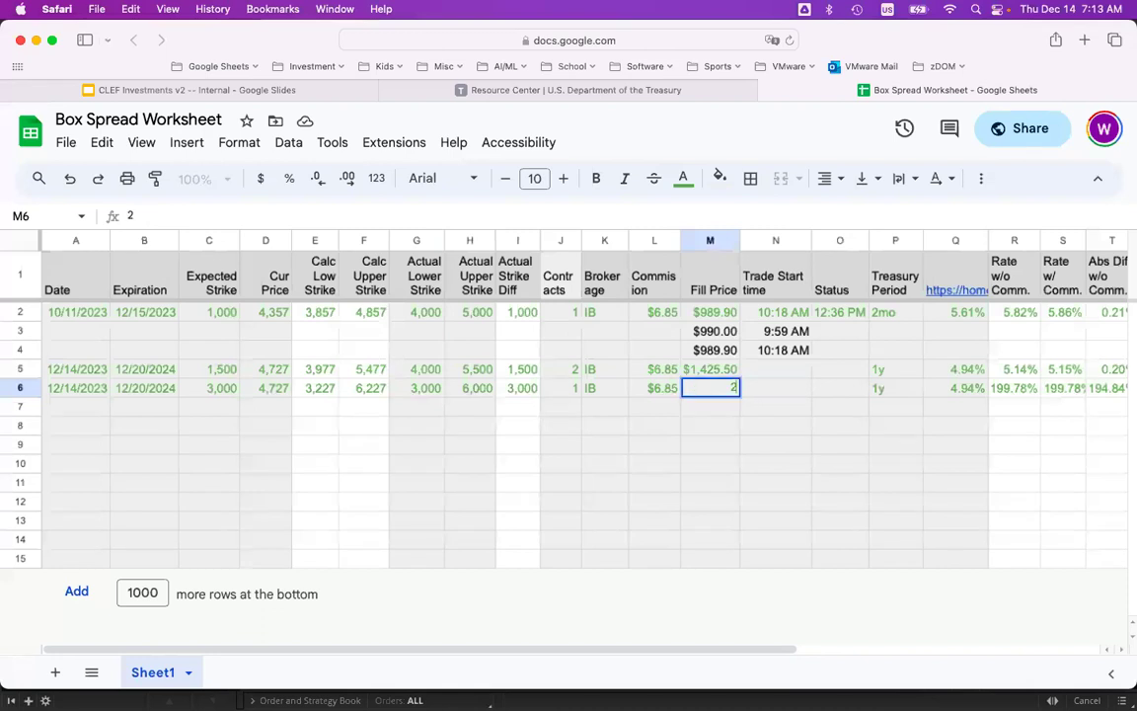
{"action": "type", "text": ",850.3"}
{"action": "key", "text": "Tab"}
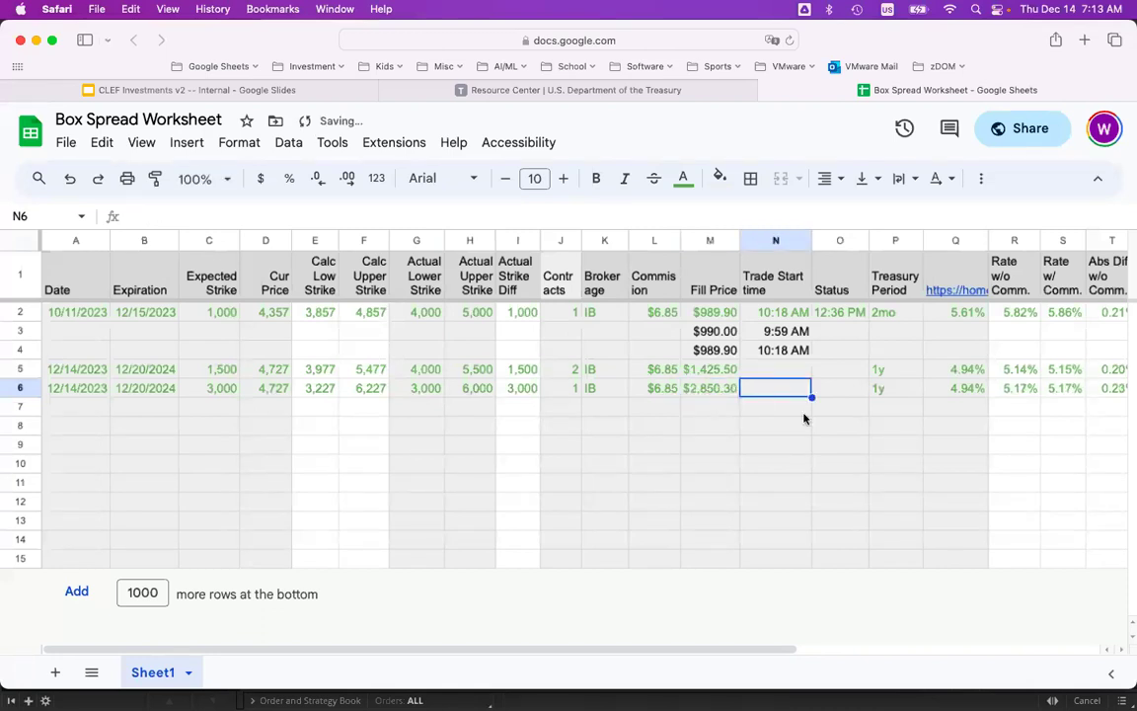
- Compare contracts, commission, fill prices, rates and differences to the Treasury rate between the trades in rows 5 and 6
{"action": "scroll", "coordinate": [885, 425], "scroll_direction": "right", "scroll_amount": 2}
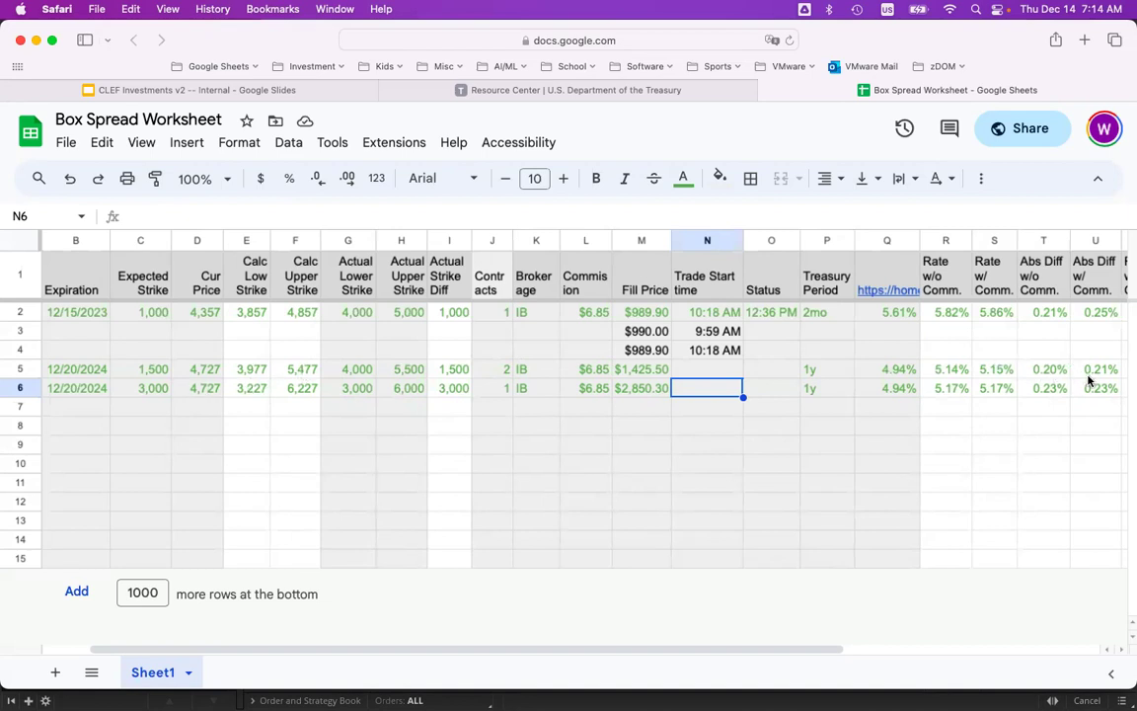
{"action": "scroll", "coordinate": [1089, 380], "scroll_direction": "right", "scroll_amount": 2}
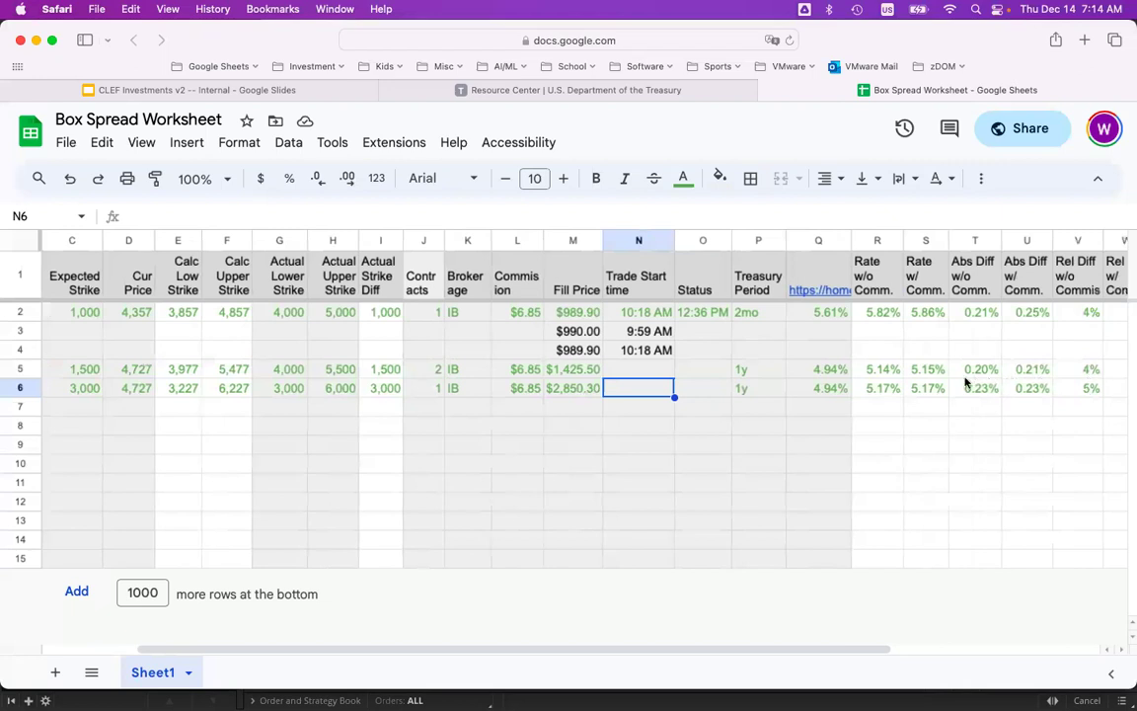
{"action": "left_click", "coordinate": [432, 374]}
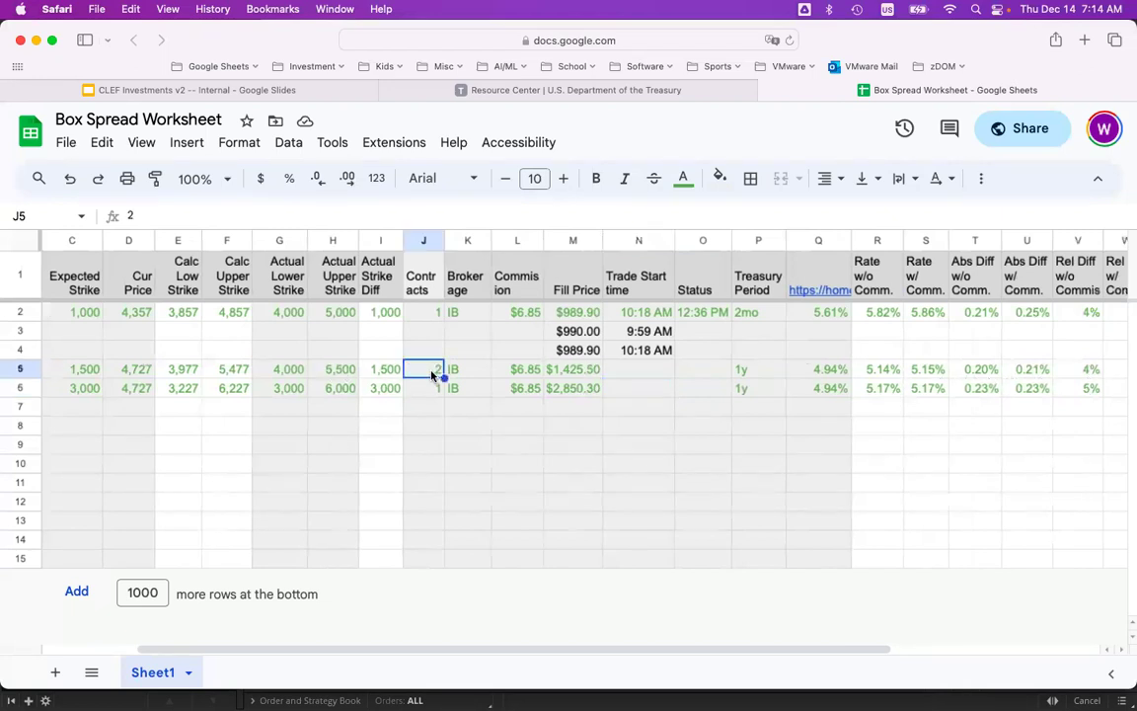
{"action": "left_click", "coordinate": [381, 370]}
{"action": "left_click", "coordinate": [24, 368]}
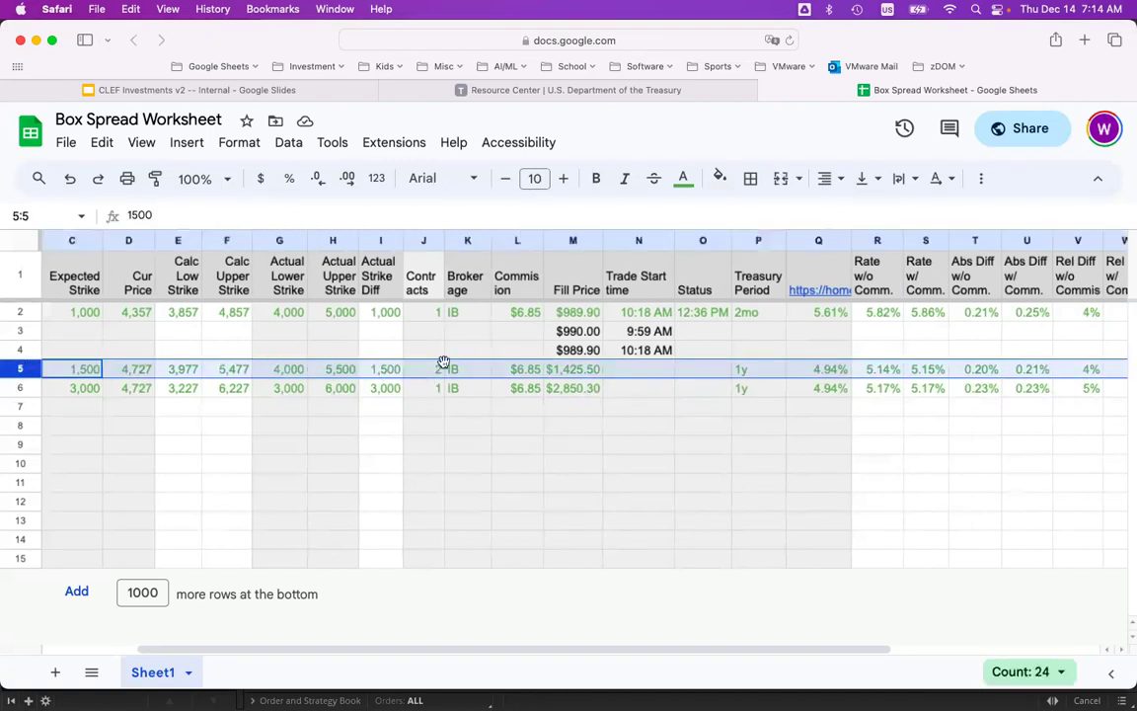
{"action": "left_click", "coordinate": [528, 370]}
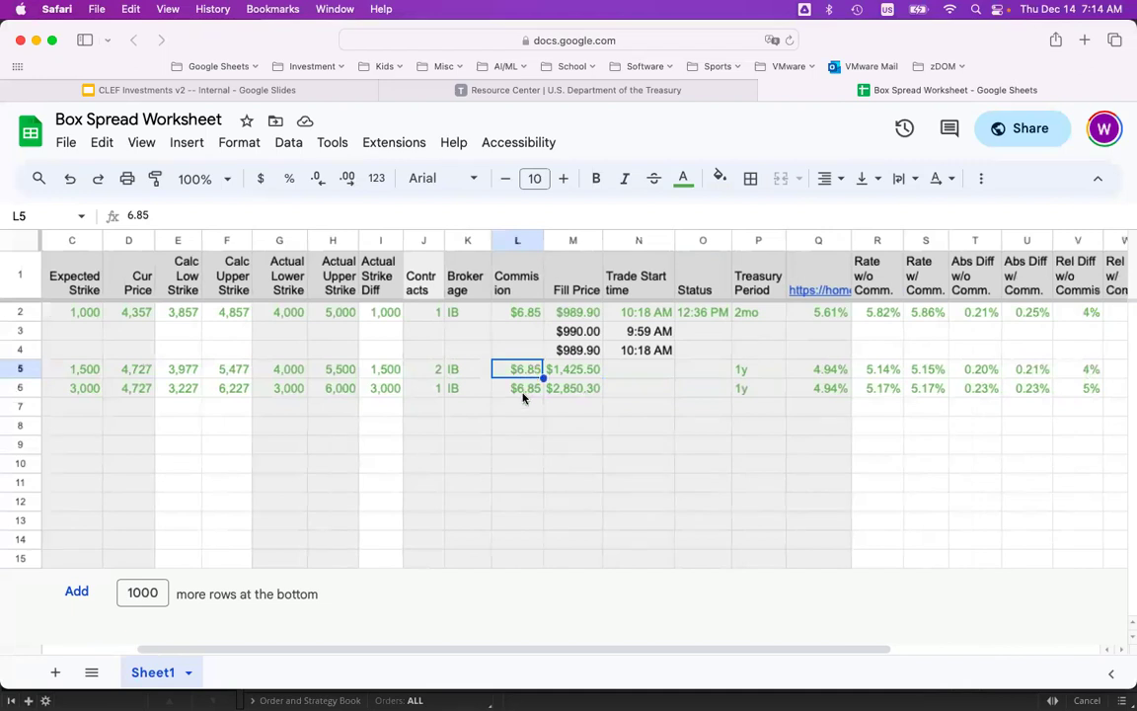
{"action": "left_click", "coordinate": [876, 372]}
{"action": "left_click", "coordinate": [881, 389]}
{"action": "left_click", "coordinate": [975, 372]}
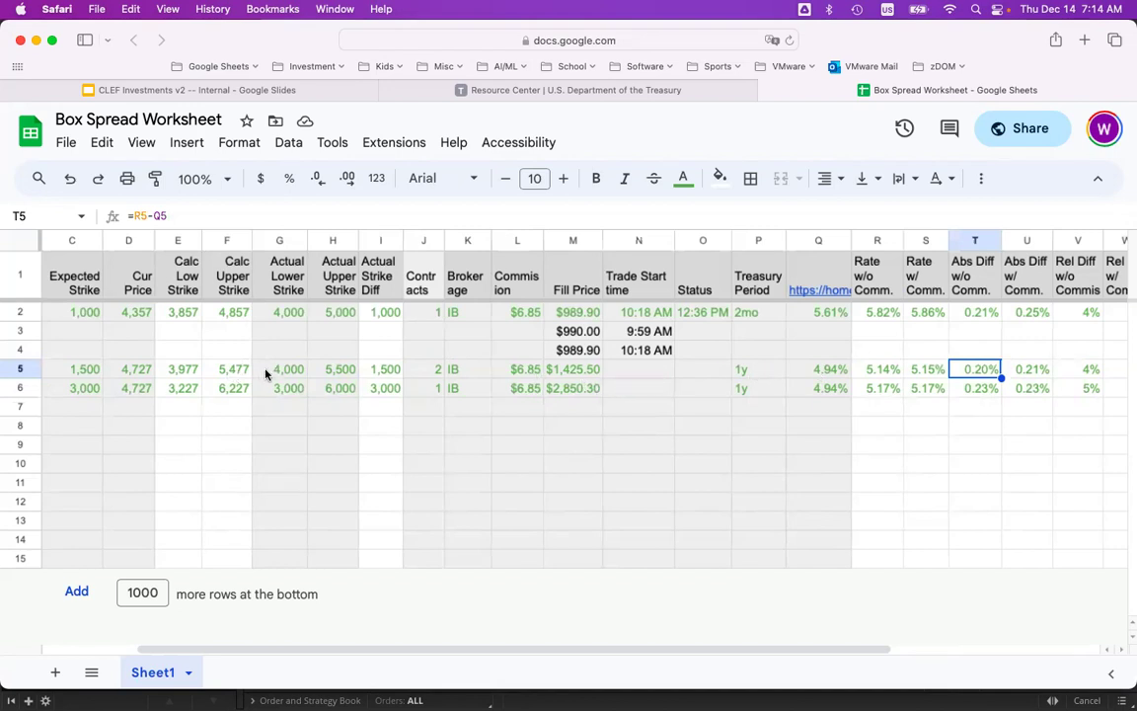
{"action": "left_click", "coordinate": [570, 372]}
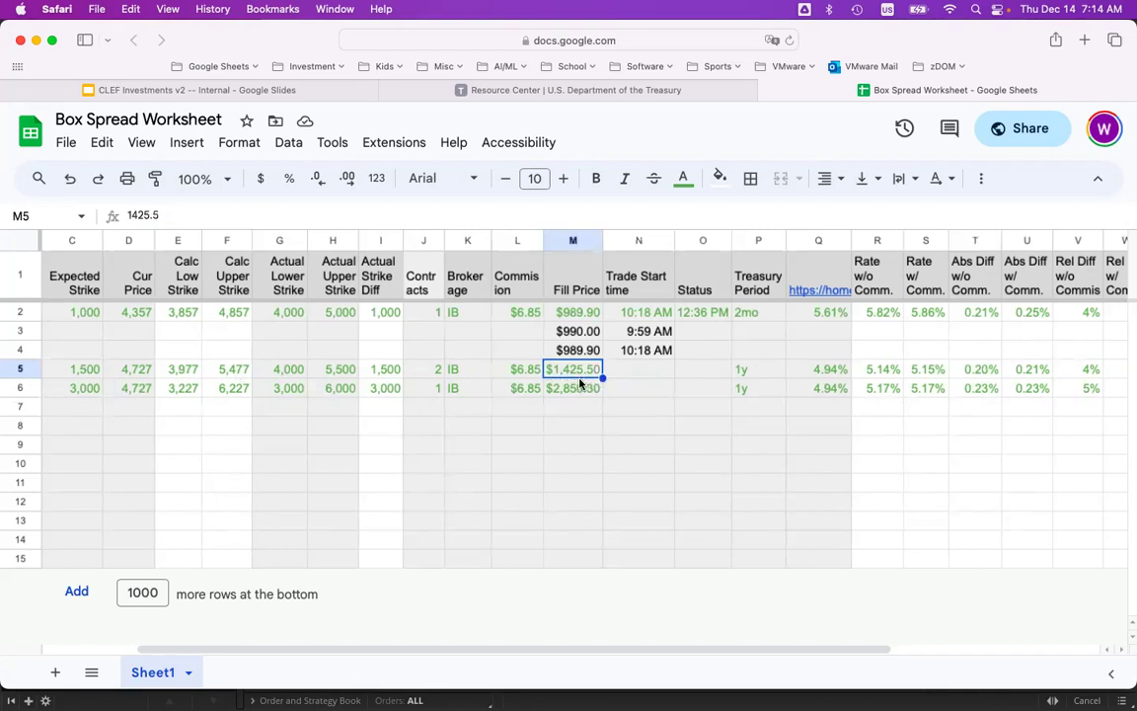
- Insert an empty row above row 6 and reset the text color of its Fill Price cell
{"action": "right_click", "coordinate": [21, 390]}
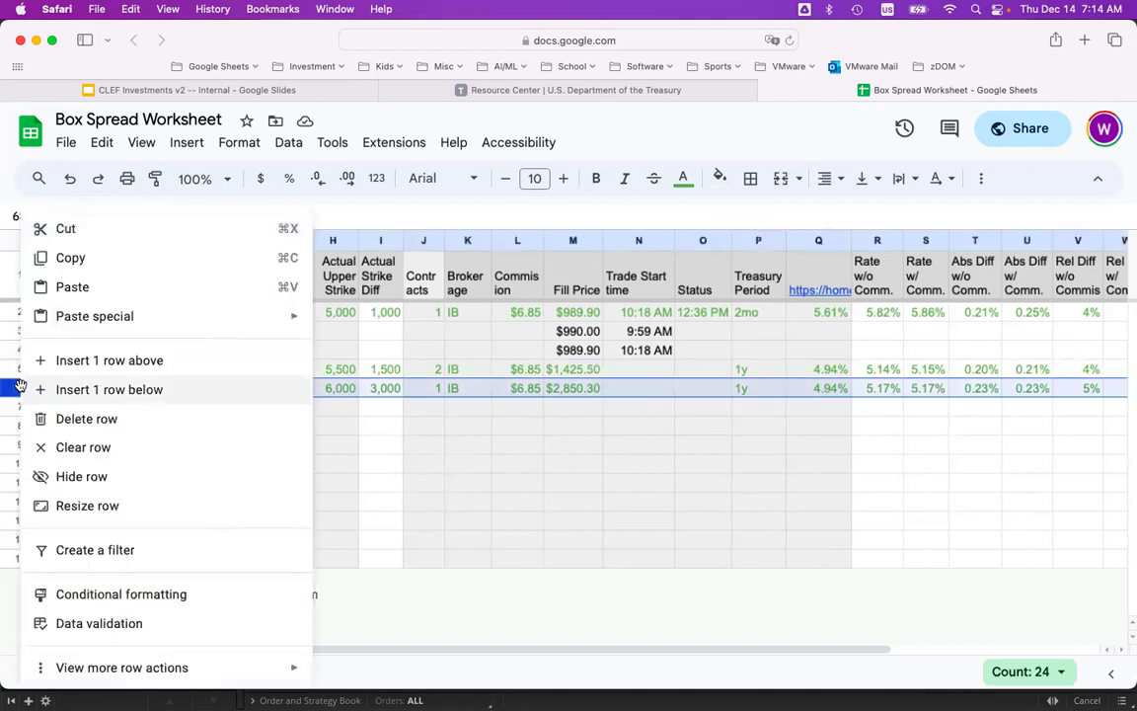
{"action": "left_click", "coordinate": [96, 367]}
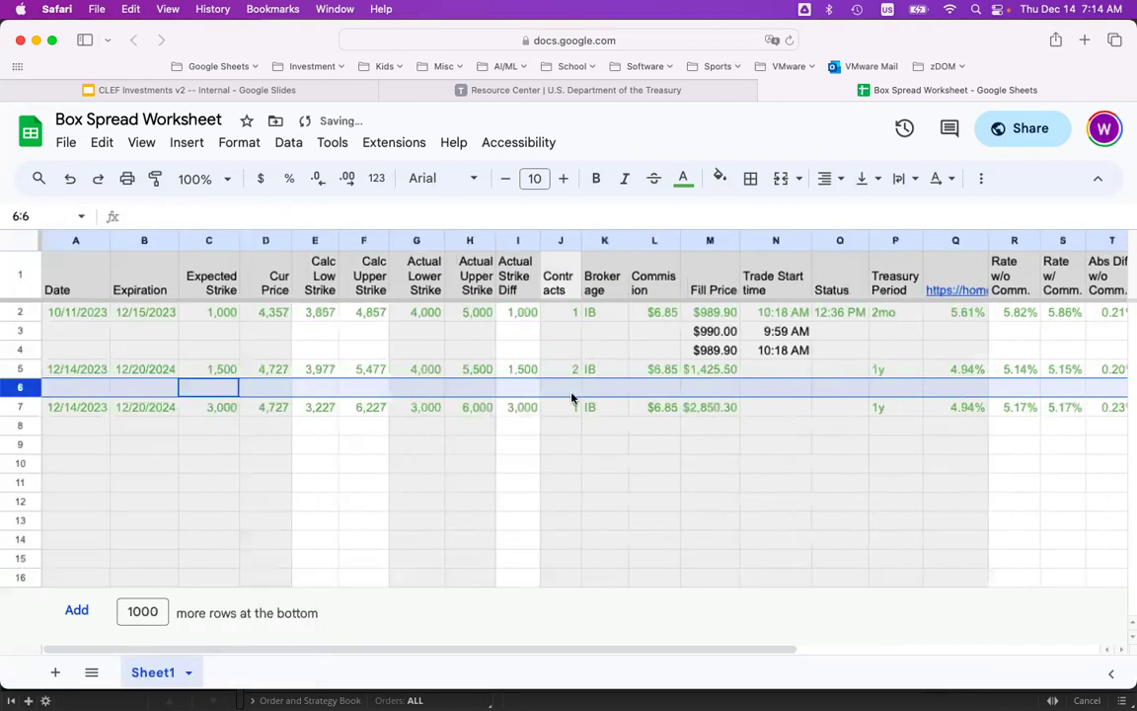
{"action": "left_click", "coordinate": [705, 393]}
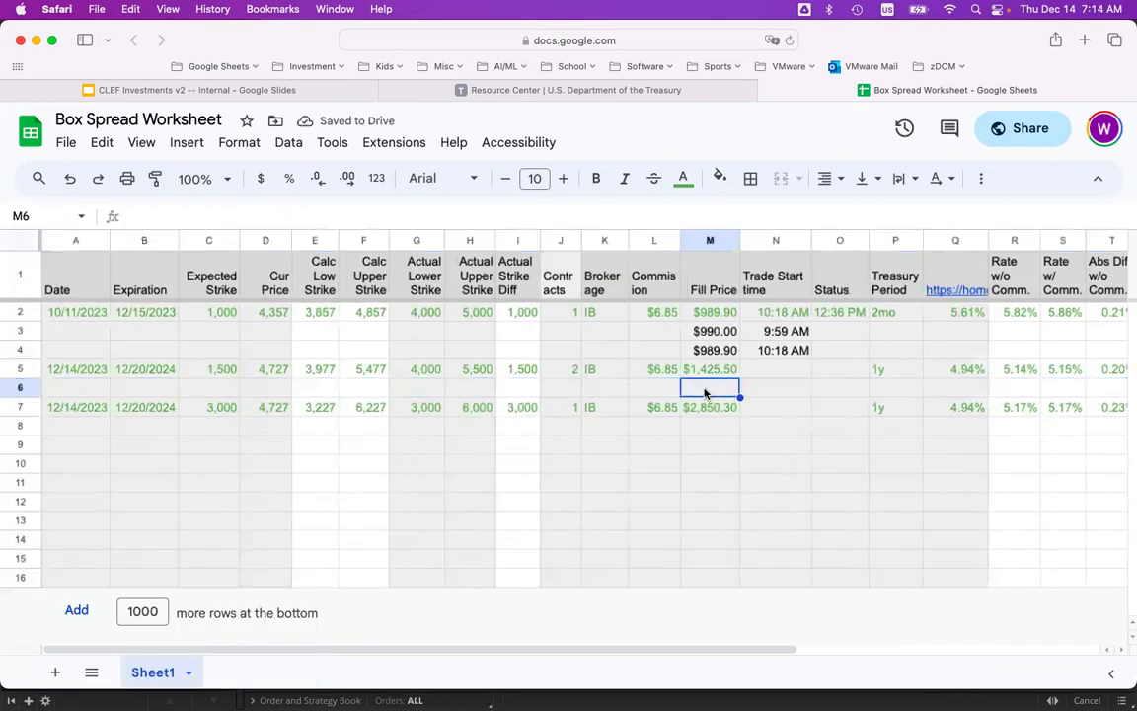
{"action": "left_click", "coordinate": [684, 179]}
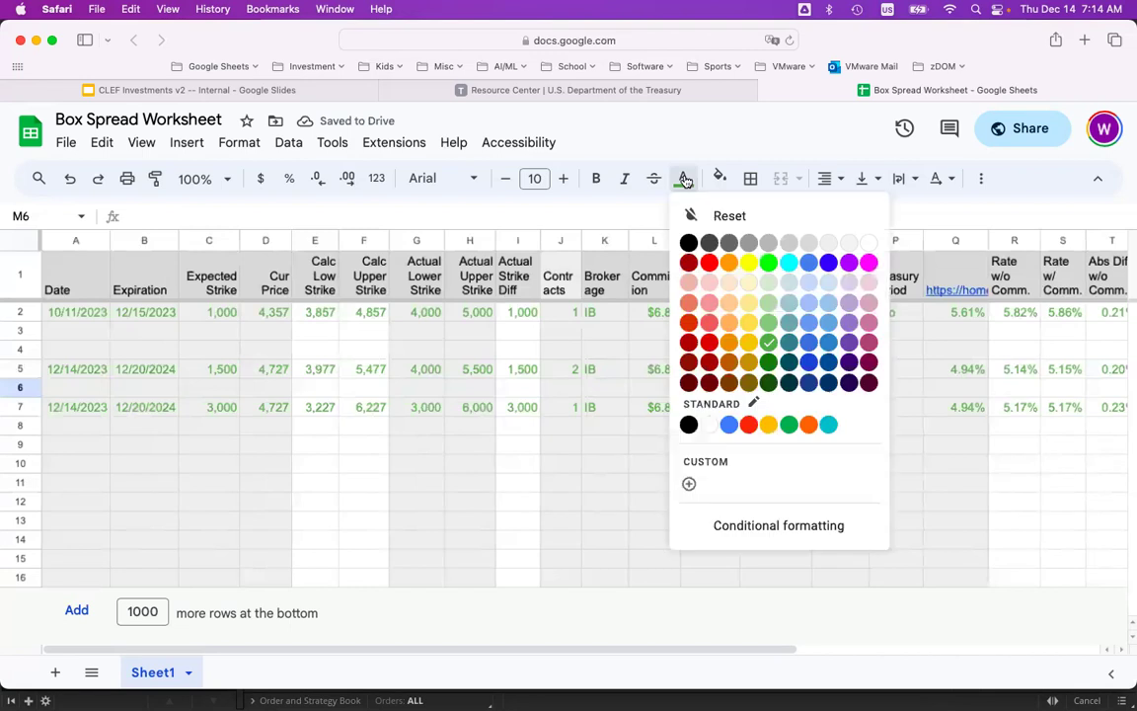
{"action": "left_click", "coordinate": [727, 216]}
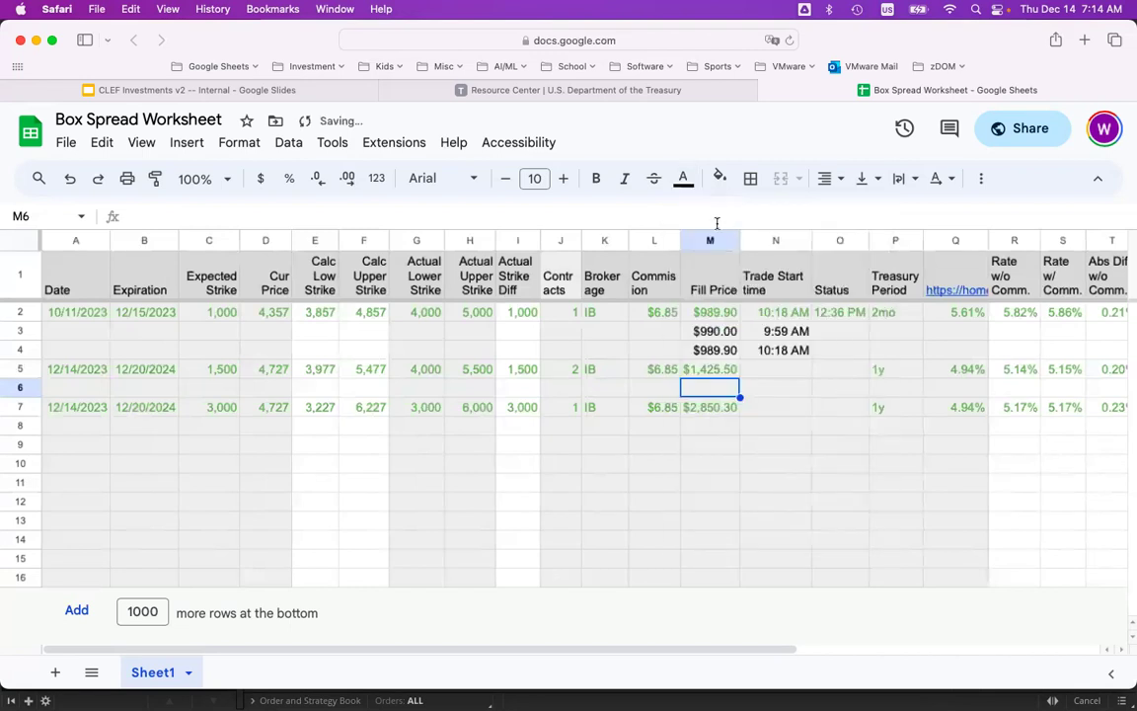
- Set the fill price in row 5 to 1426
{"action": "left_click", "coordinate": [718, 369]}
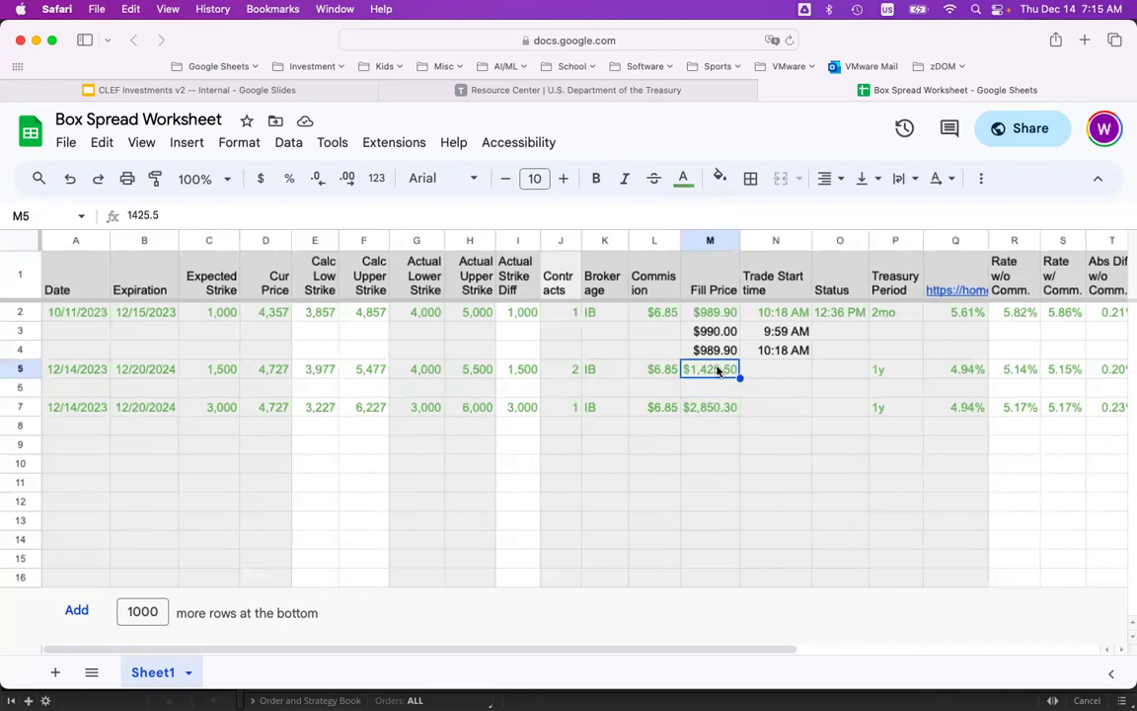
{"action": "type", "text": "1426"}
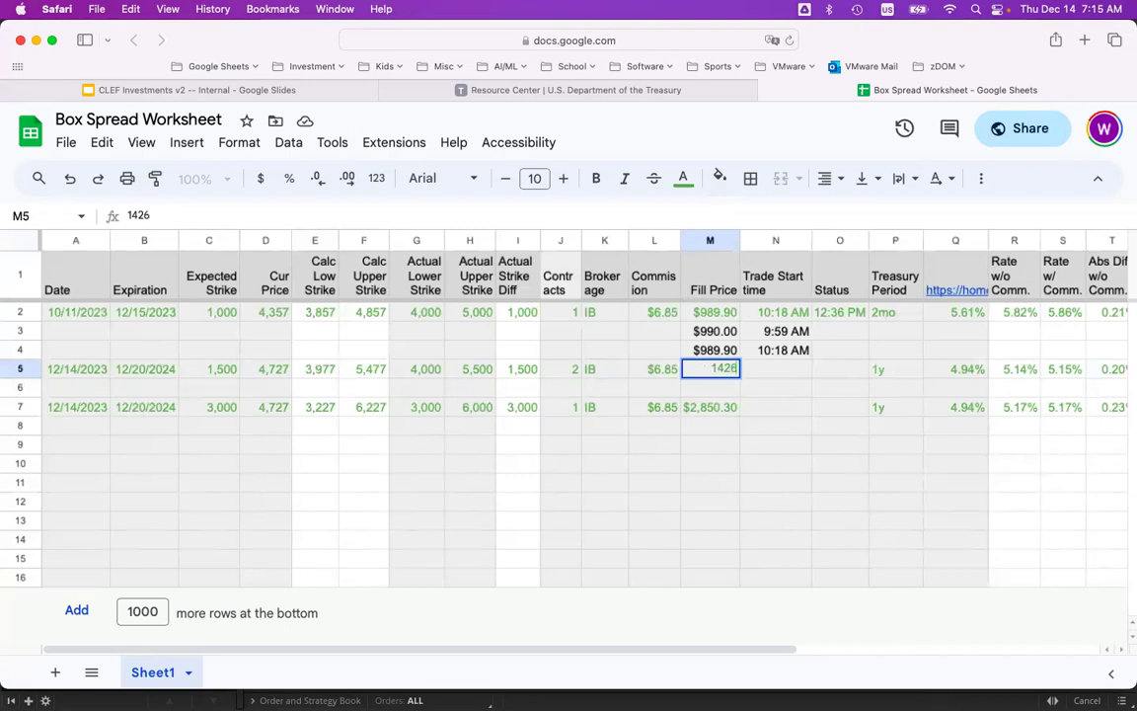
{"action": "key", "text": "Tab"}
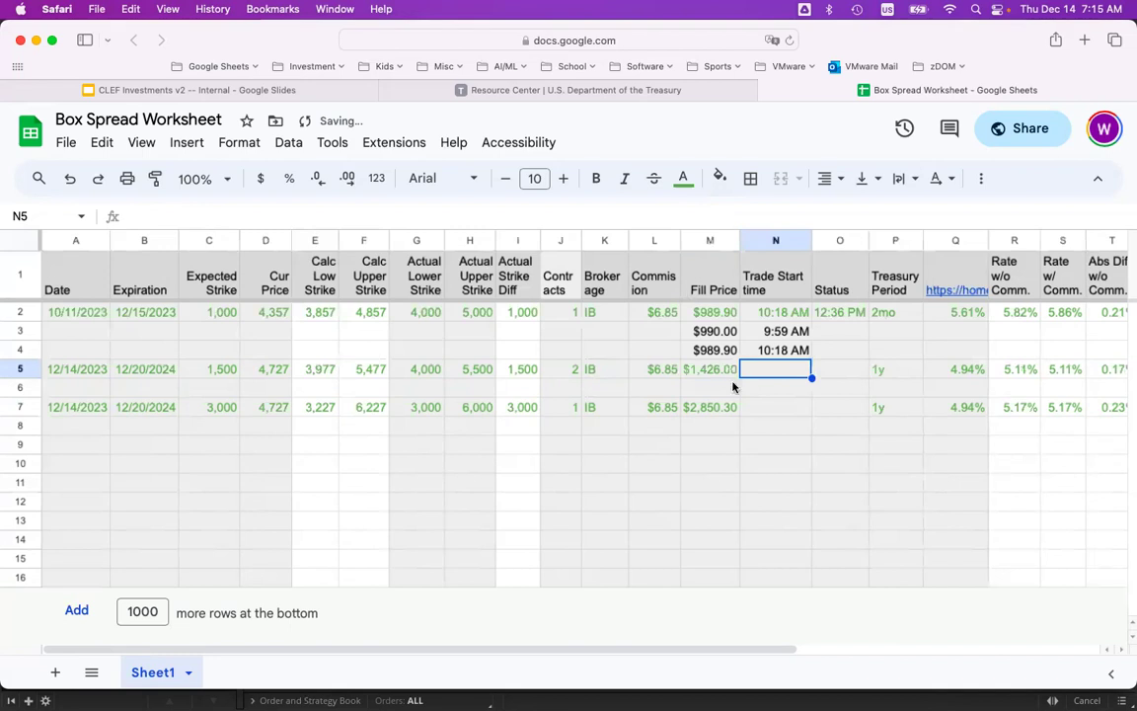
- Review the actual lower strike, actual upper strike and fill price of the trade in row 5
{"action": "scroll", "coordinate": [748, 406], "scroll_direction": "right", "scroll_amount": 3}
{"action": "left_click", "coordinate": [585, 375]}
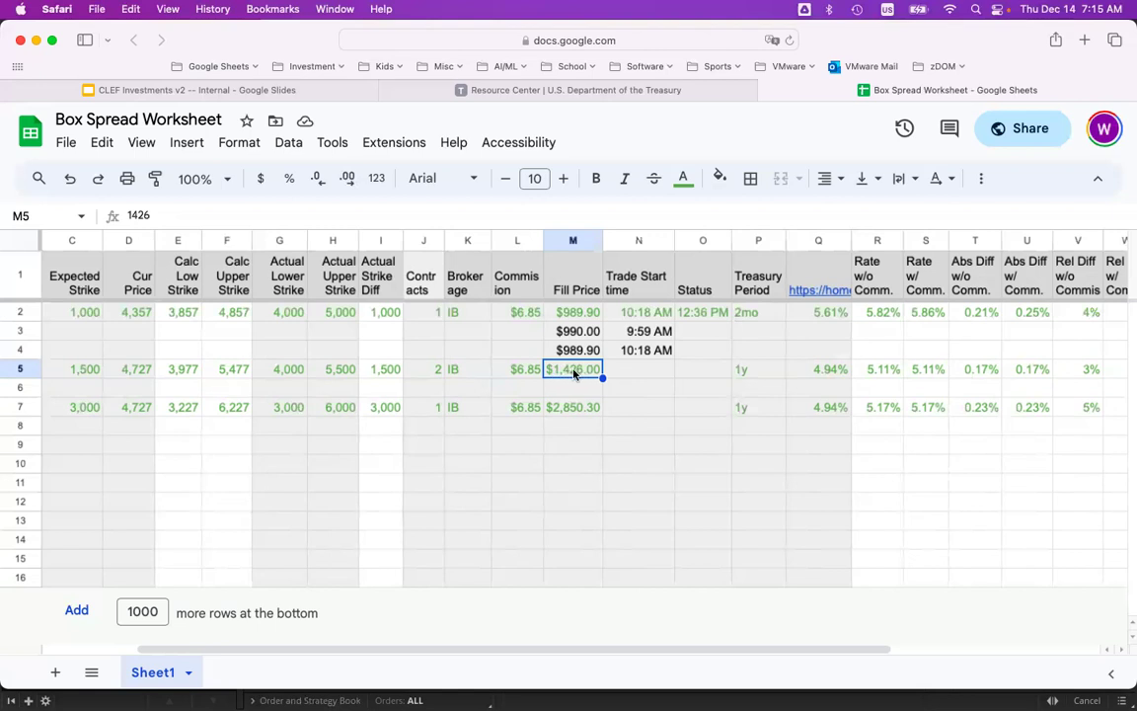
{"action": "left_click", "coordinate": [282, 371]}
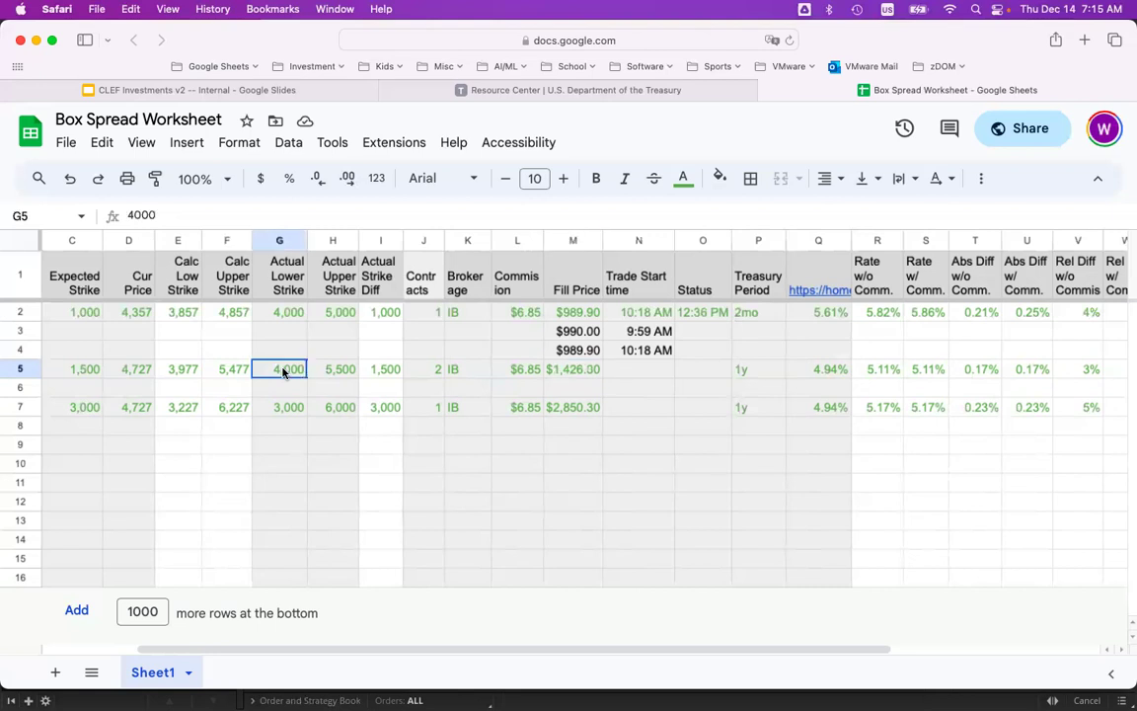
{"action": "left_click", "coordinate": [337, 371]}
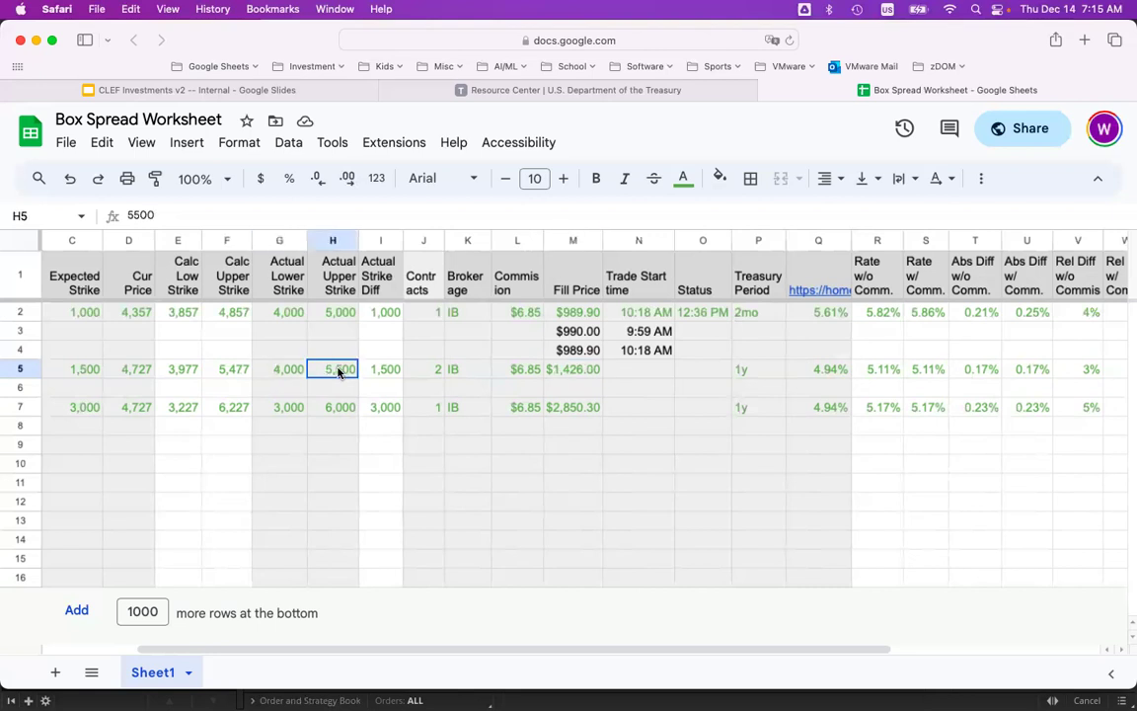
{"action": "left_click", "coordinate": [567, 375]}
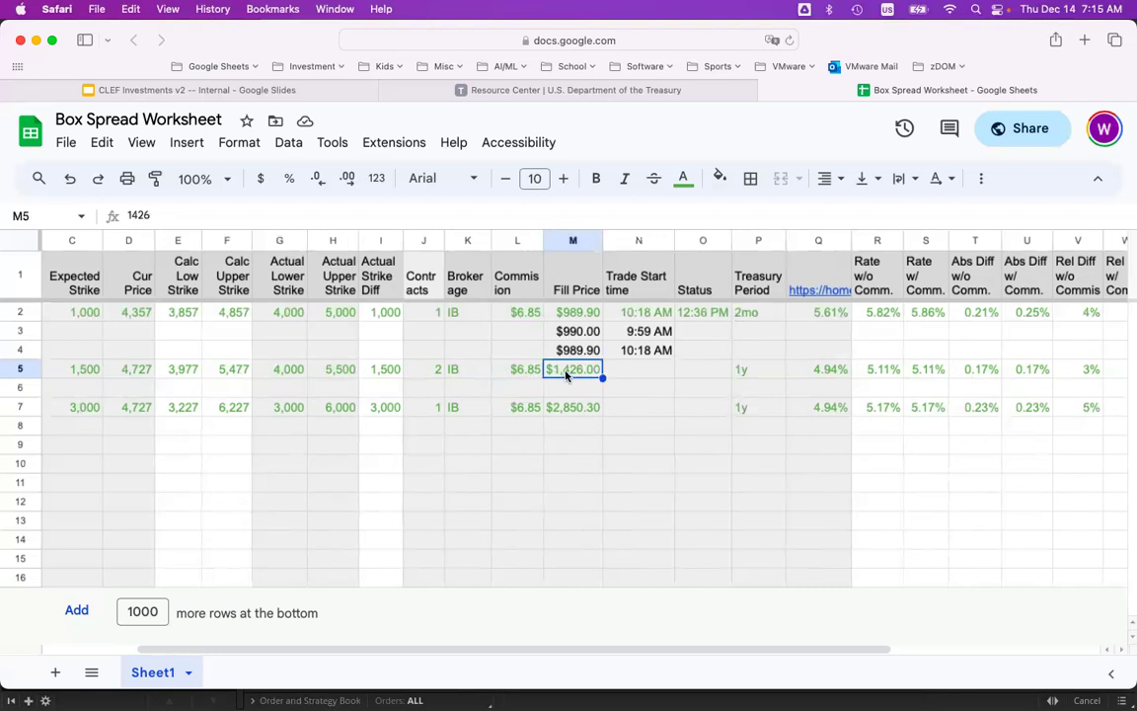
- Switch to Trader Workstation, open OptionTrader and load the SPX index option chain
{"action": "key", "text": "super+Tab"}
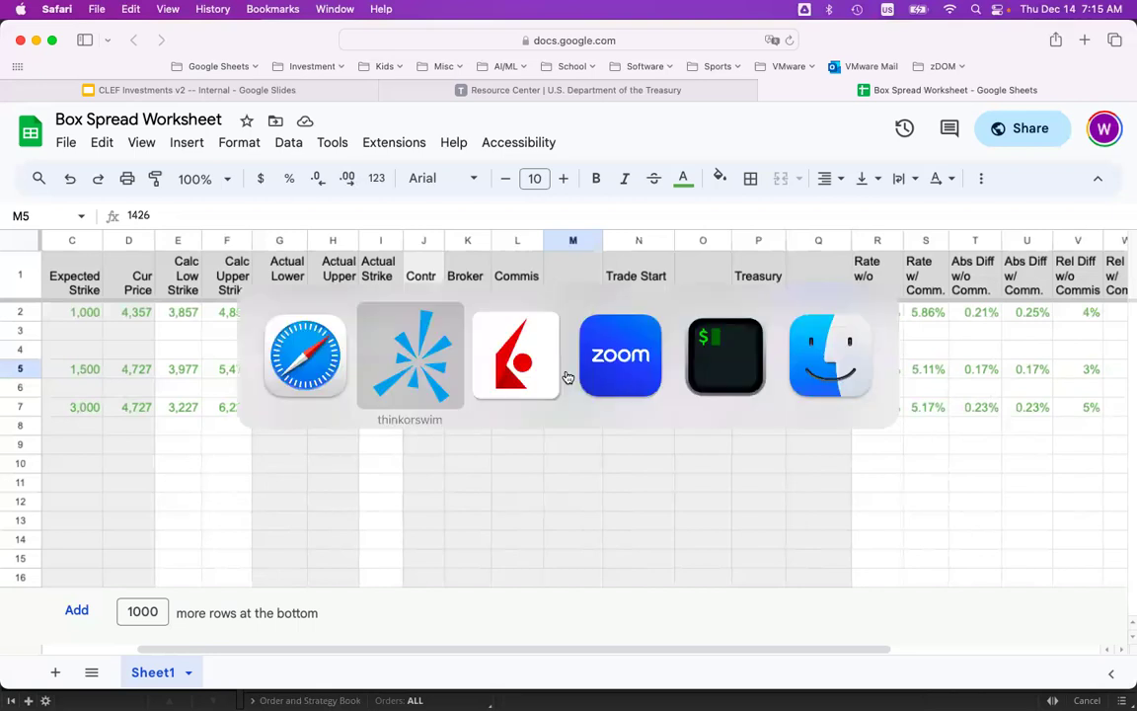
{"action": "left_click", "coordinate": [507, 365]}
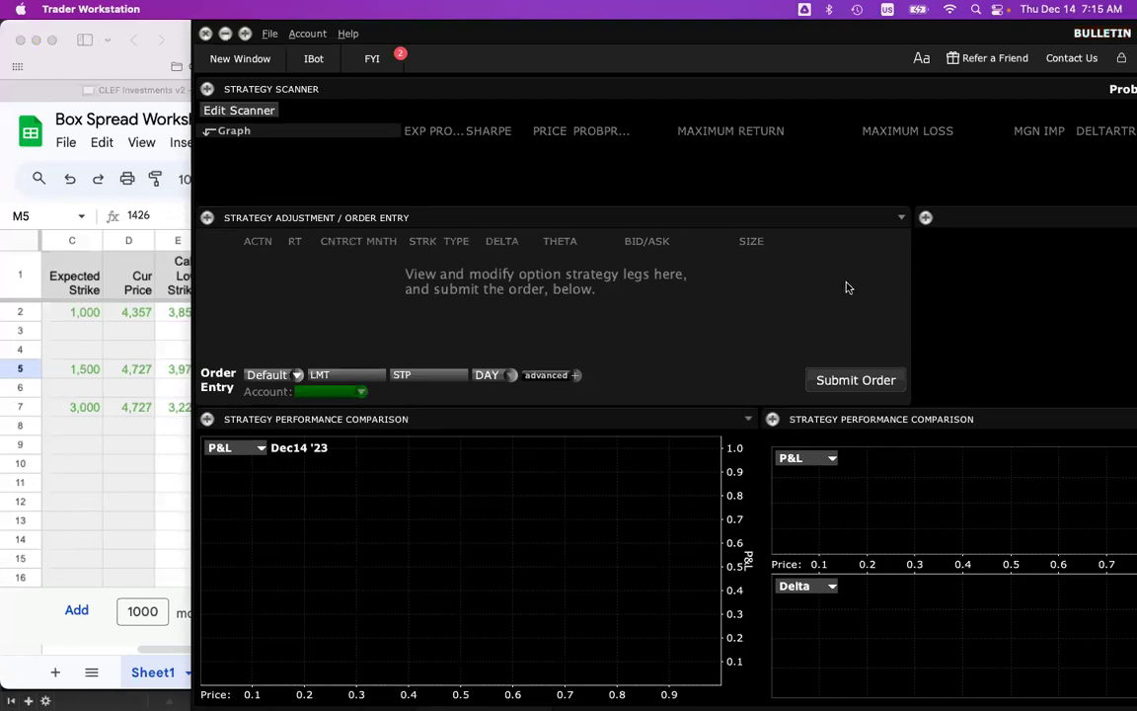
{"action": "left_click", "coordinate": [250, 63]}
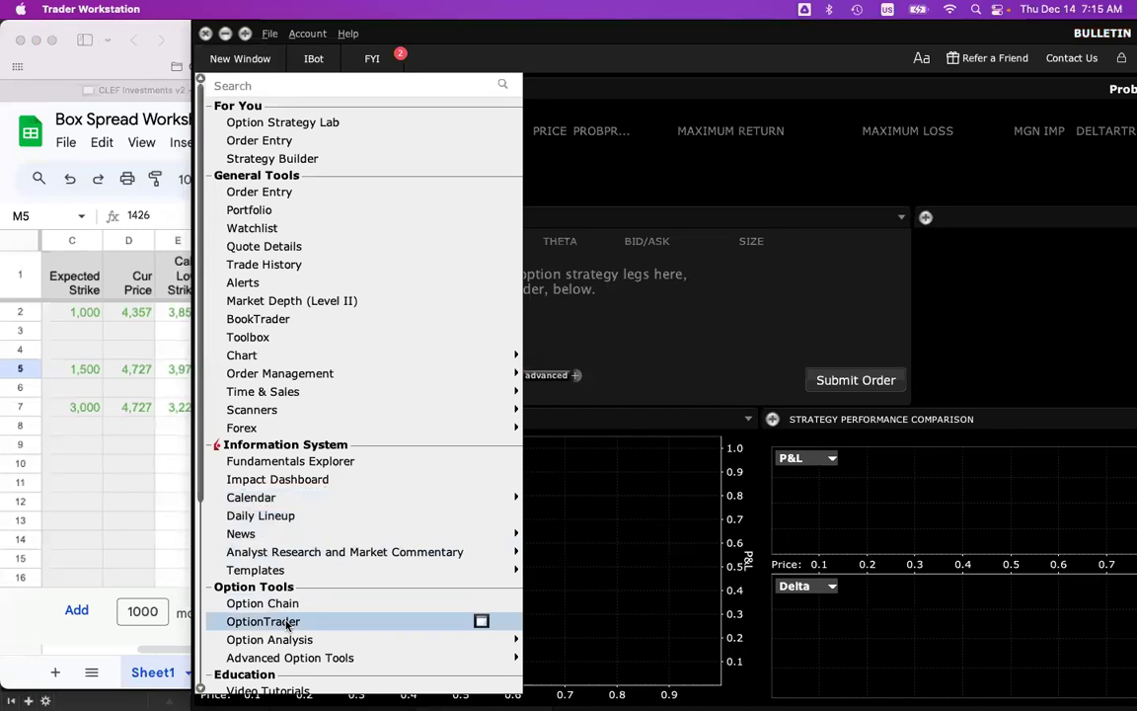
{"action": "left_click", "coordinate": [287, 623]}
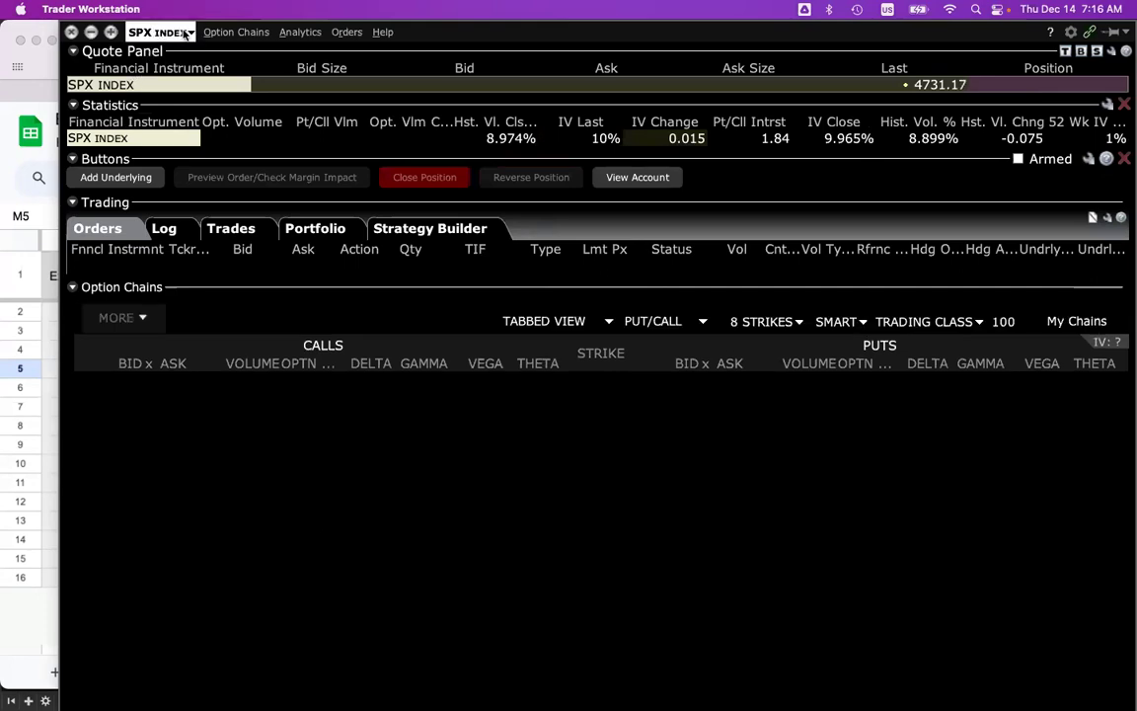
{"action": "left_click", "coordinate": [168, 33]}
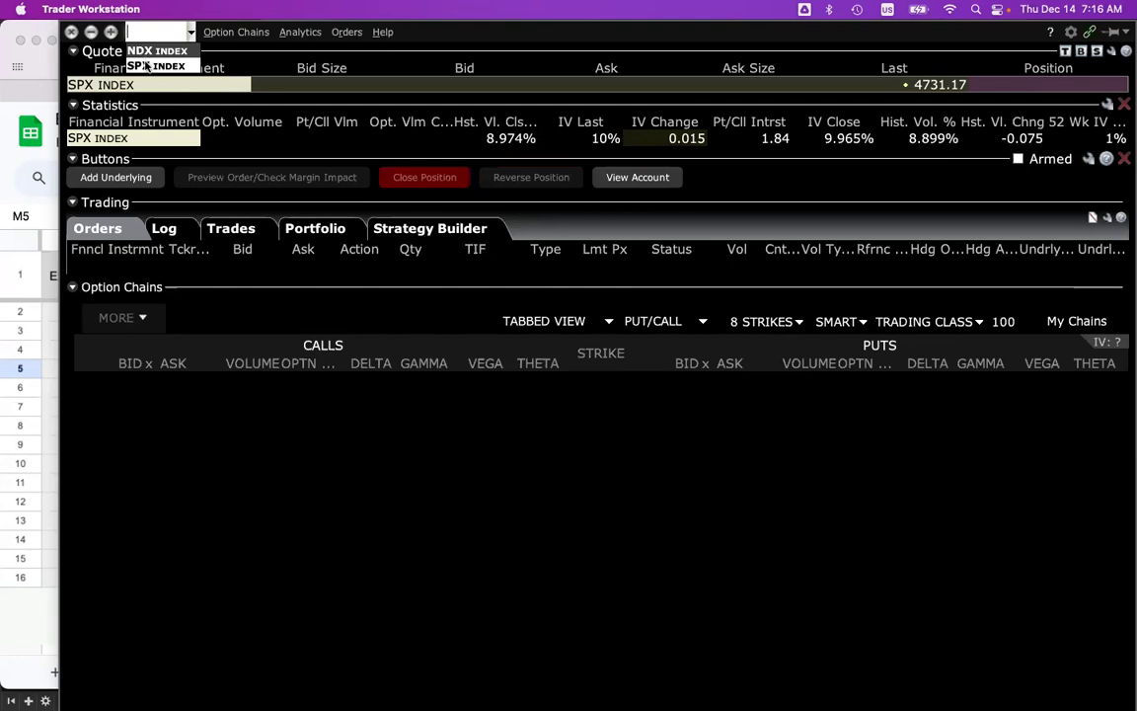
{"action": "left_click", "coordinate": [145, 64]}
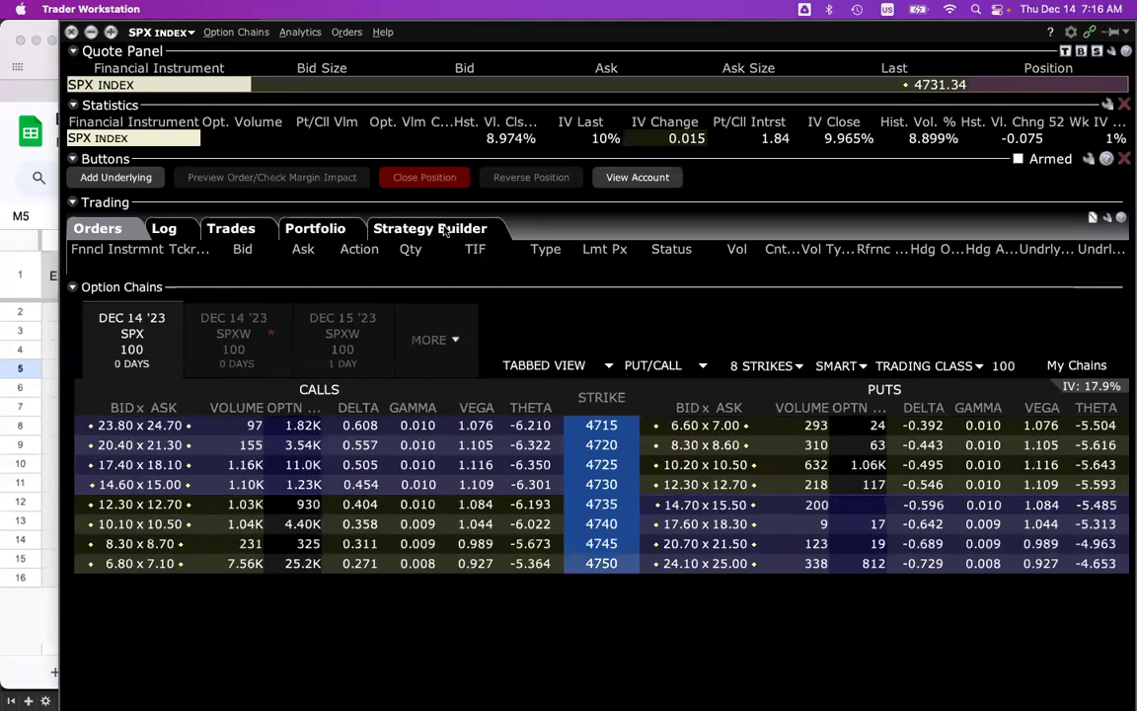
- Choose the Box strategy in the Strategy Builder and cancel its automatic leg placement
{"action": "left_click", "coordinate": [435, 231]}
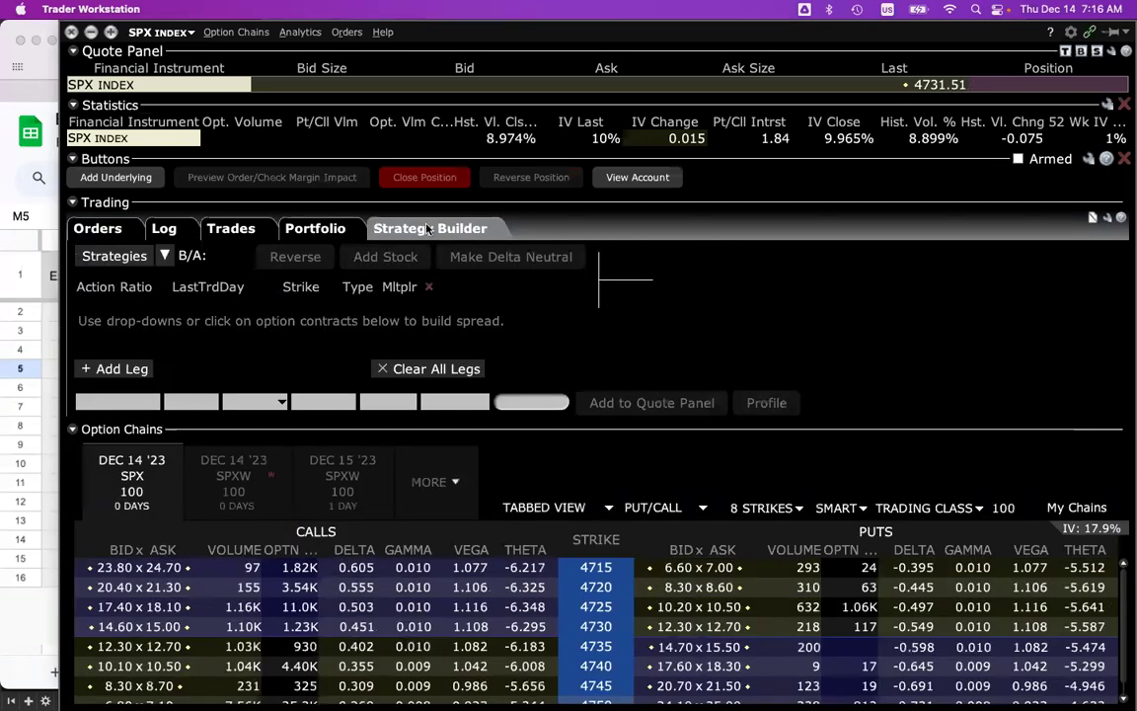
{"action": "left_click", "coordinate": [150, 255]}
{"action": "left_click", "coordinate": [152, 277]}
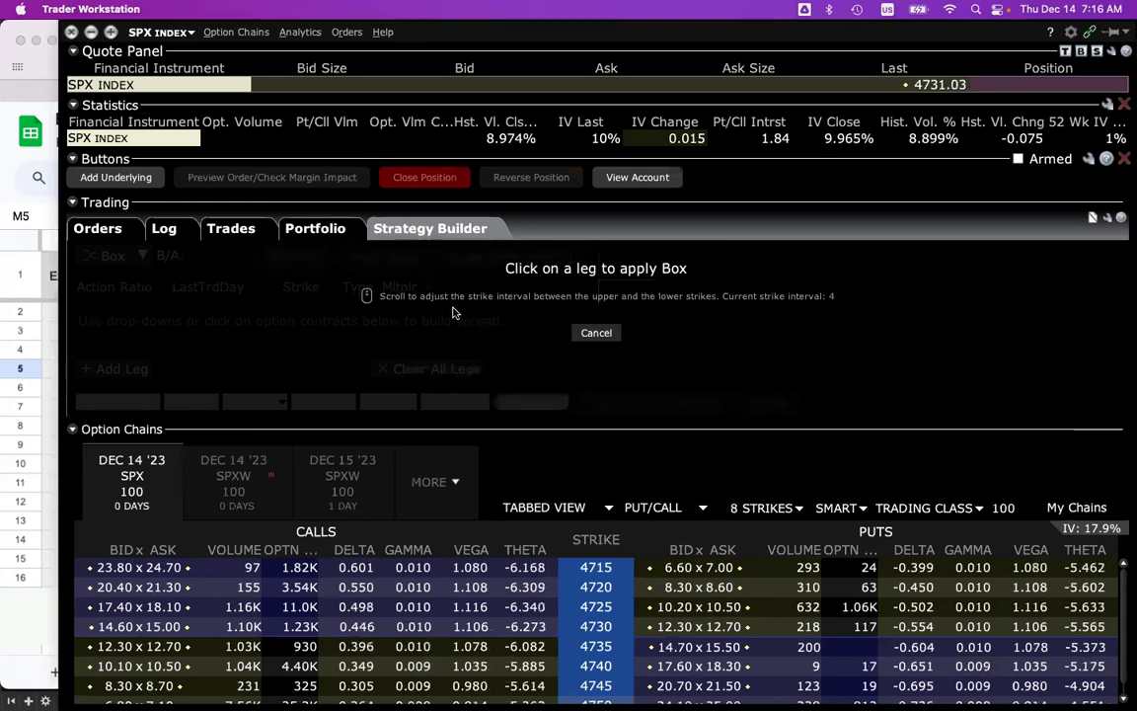
{"action": "left_click", "coordinate": [597, 333]}
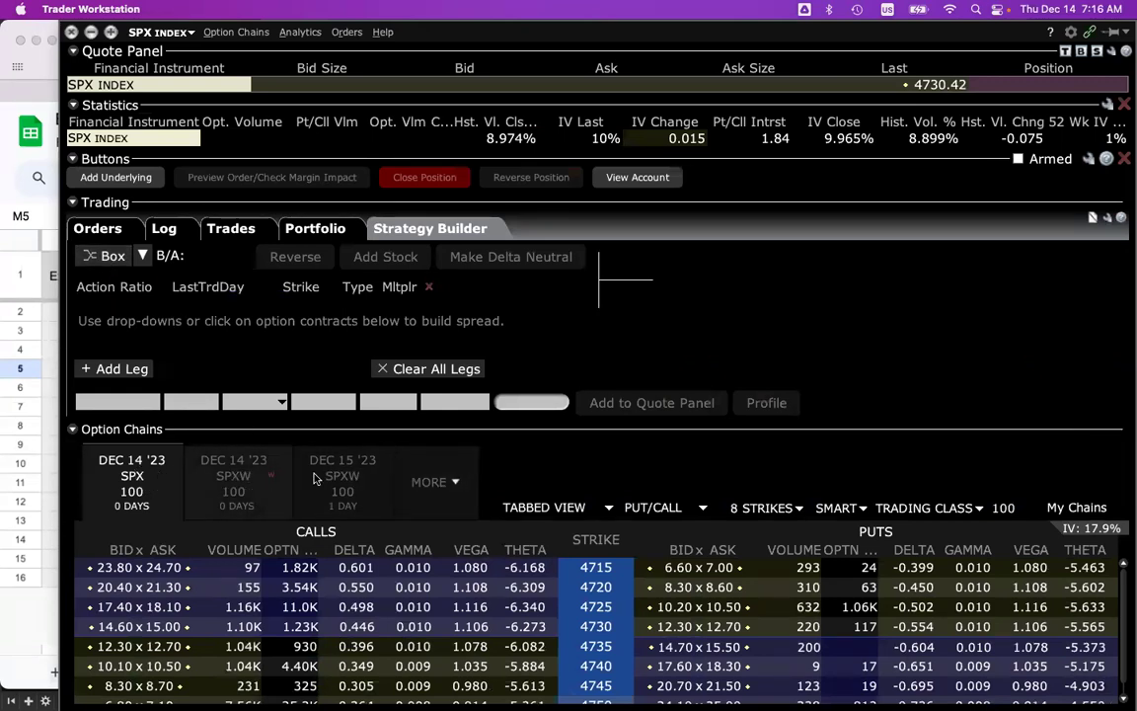
- Display the SPX option chain for the DEC 19 '24 last trading day
{"action": "left_click", "coordinate": [443, 483]}
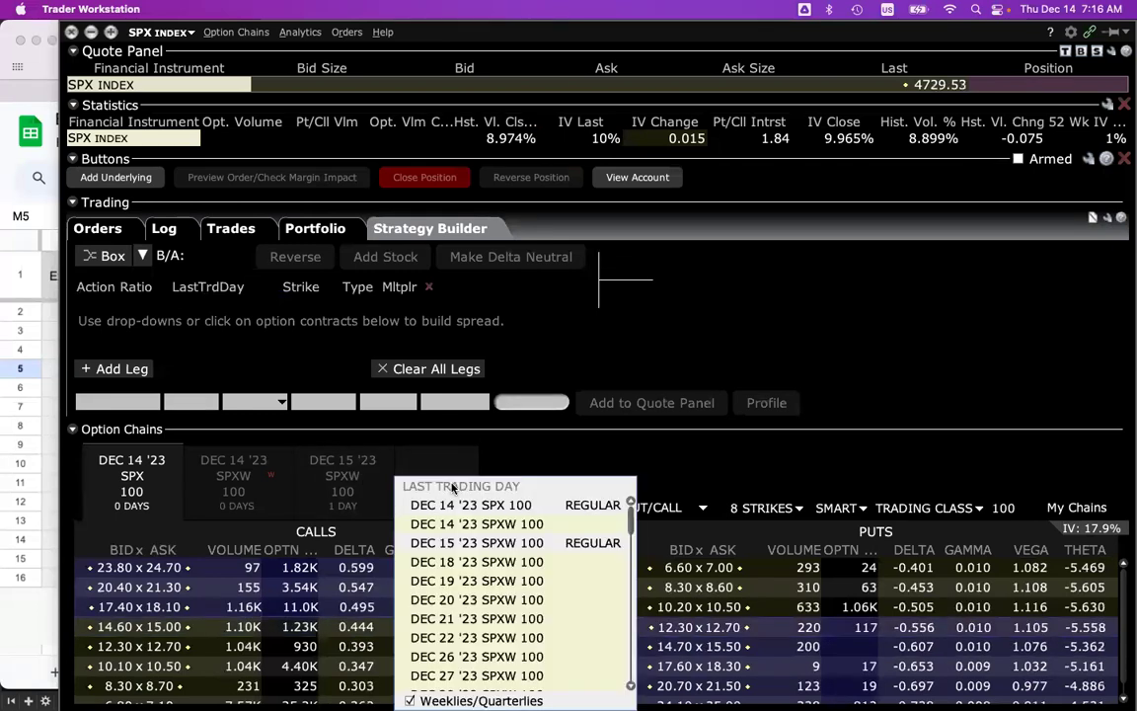
{"action": "scroll", "coordinate": [509, 610], "scroll_direction": "down", "scroll_amount": 10}
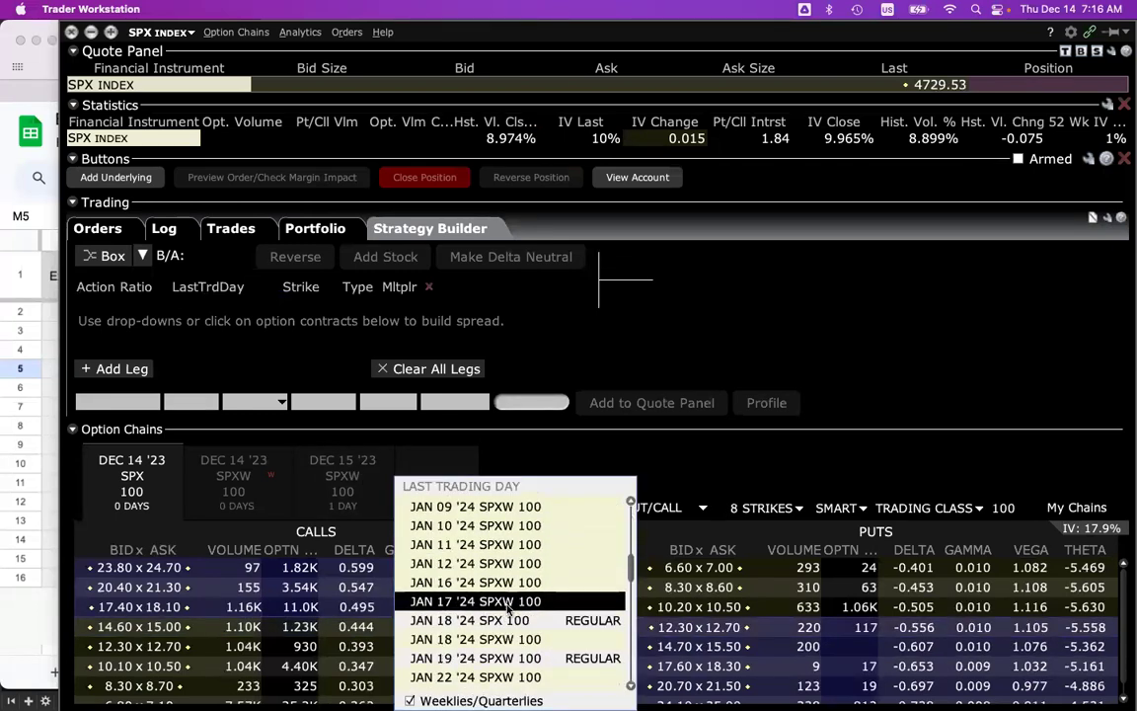
{"action": "scroll", "coordinate": [508, 609], "scroll_direction": "down", "scroll_amount": 6}
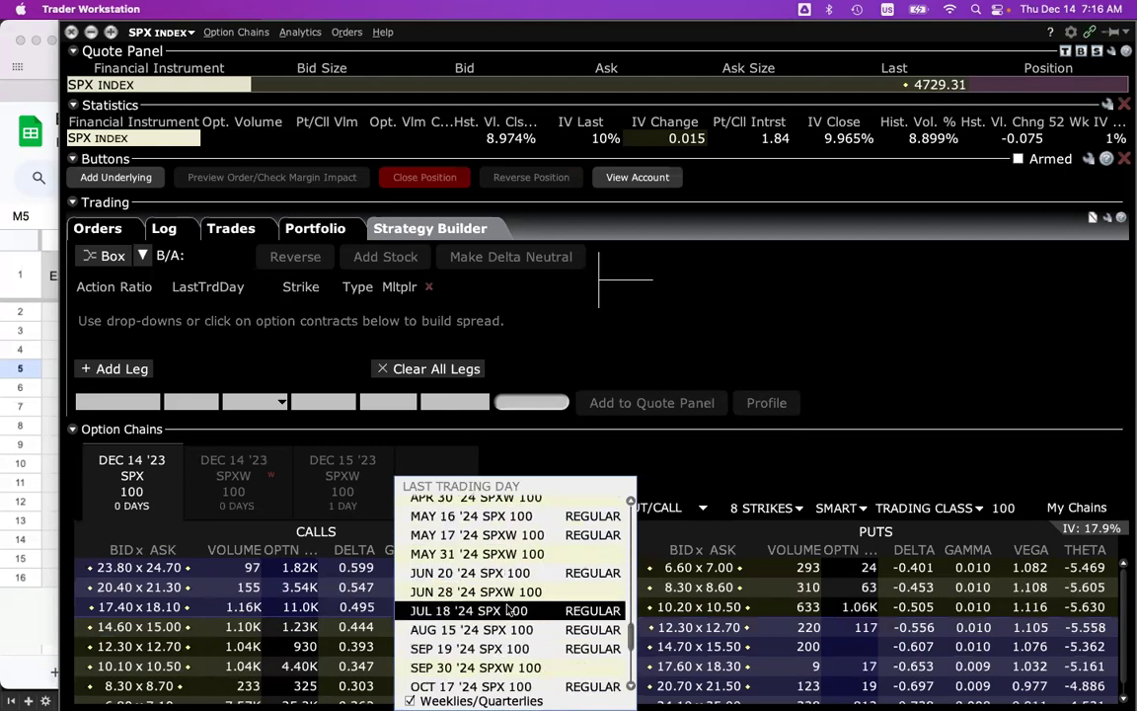
{"action": "scroll", "coordinate": [508, 609], "scroll_direction": "down", "scroll_amount": 5}
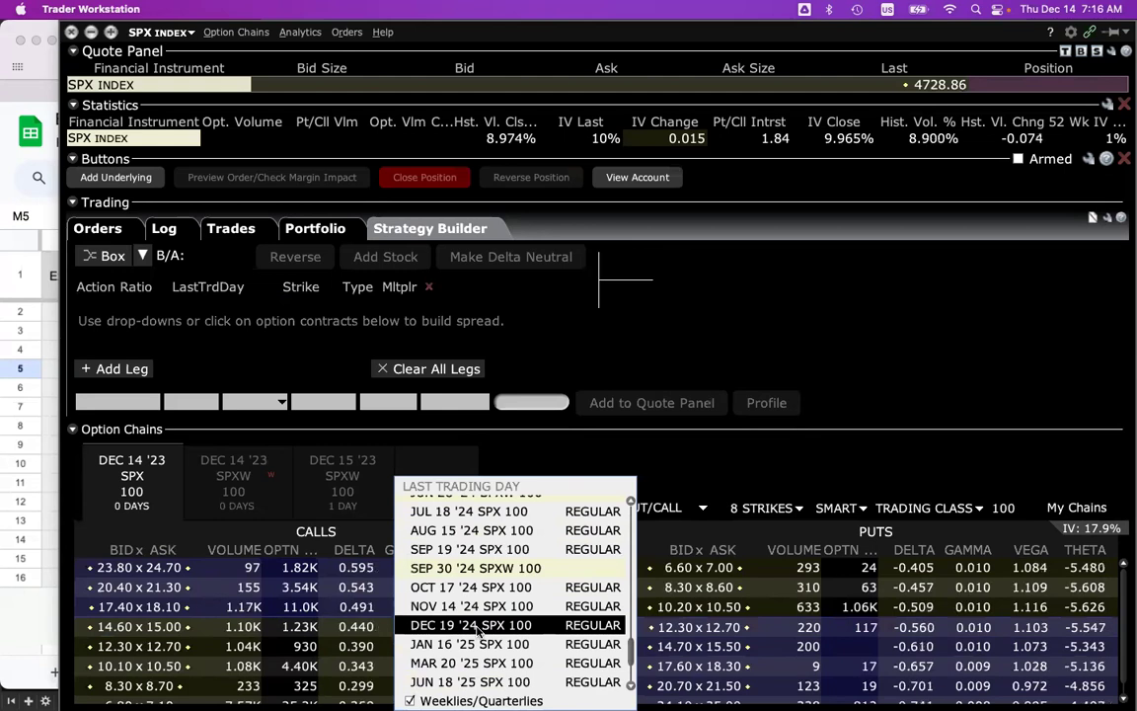
{"action": "left_click", "coordinate": [478, 625]}
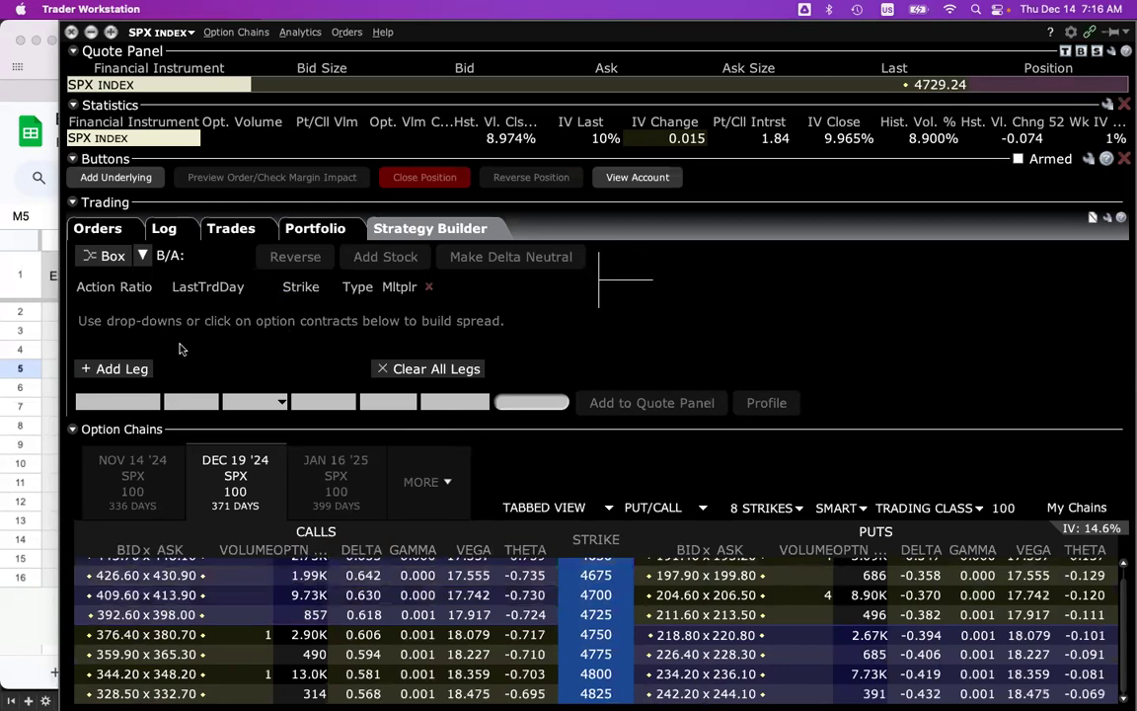
- Build a trial DEC 19 '24 box from the 4700 and 4725 calls and puts, and clear all its legs
{"action": "key", "text": "super+Tab"}
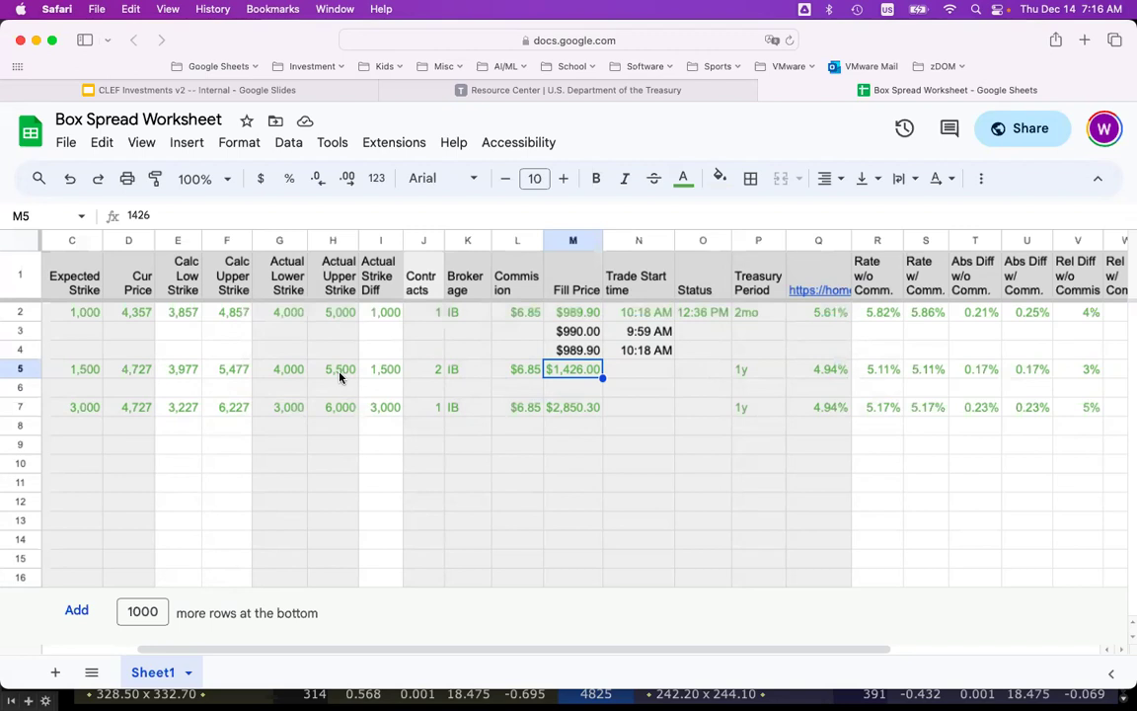
{"action": "key", "text": "super+Tab"}
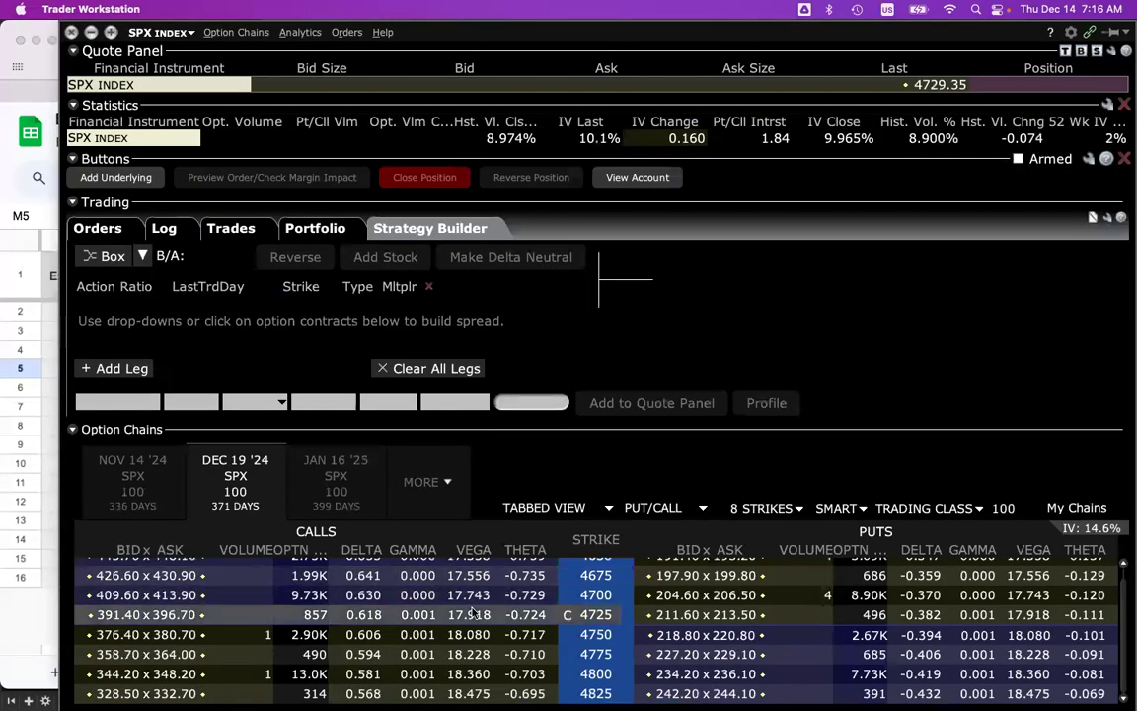
{"action": "left_click", "coordinate": [111, 600]}
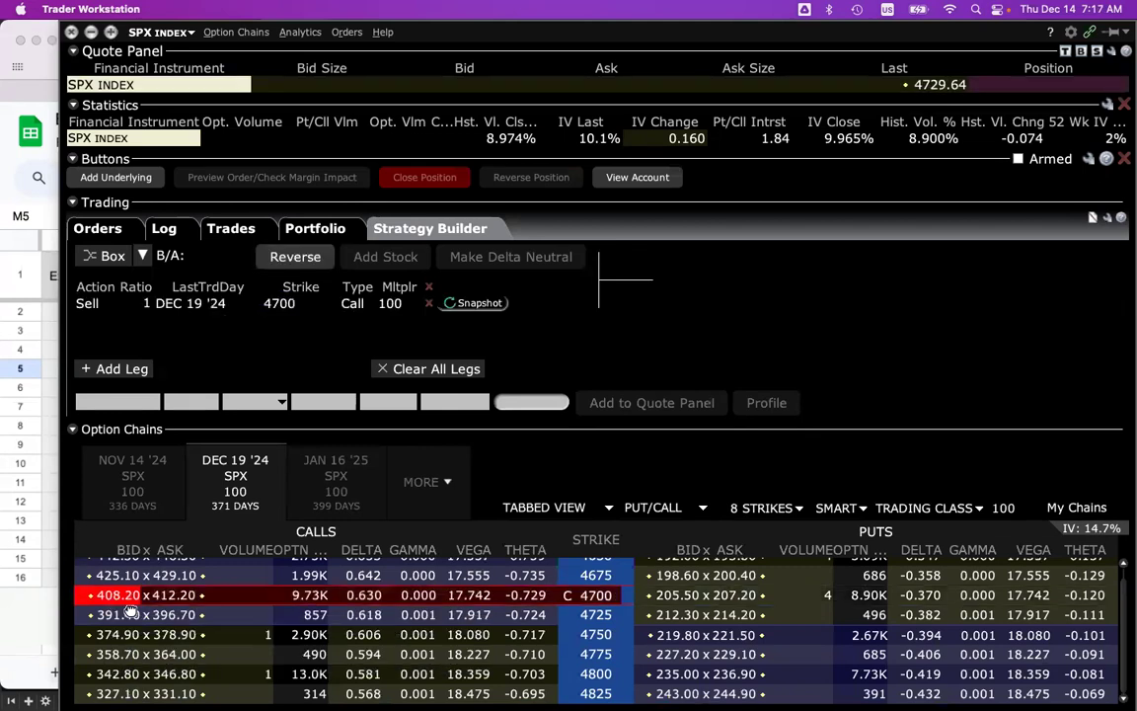
{"action": "left_click", "coordinate": [173, 615]}
{"action": "left_click", "coordinate": [676, 615]}
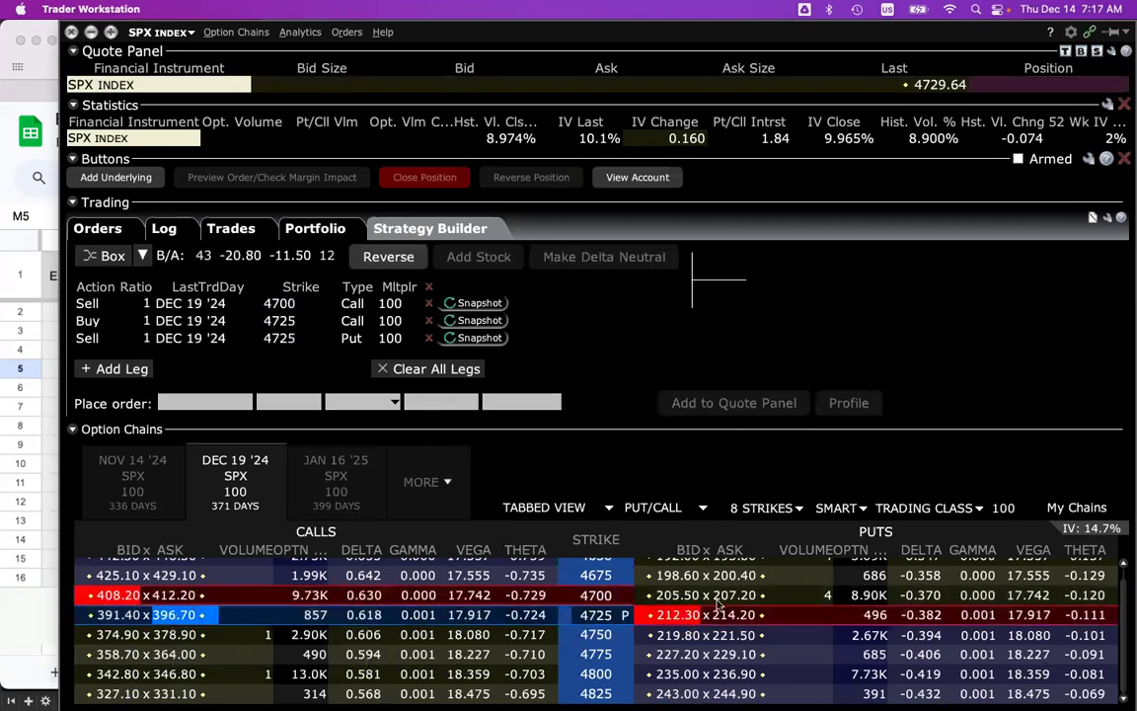
{"action": "left_click", "coordinate": [731, 596]}
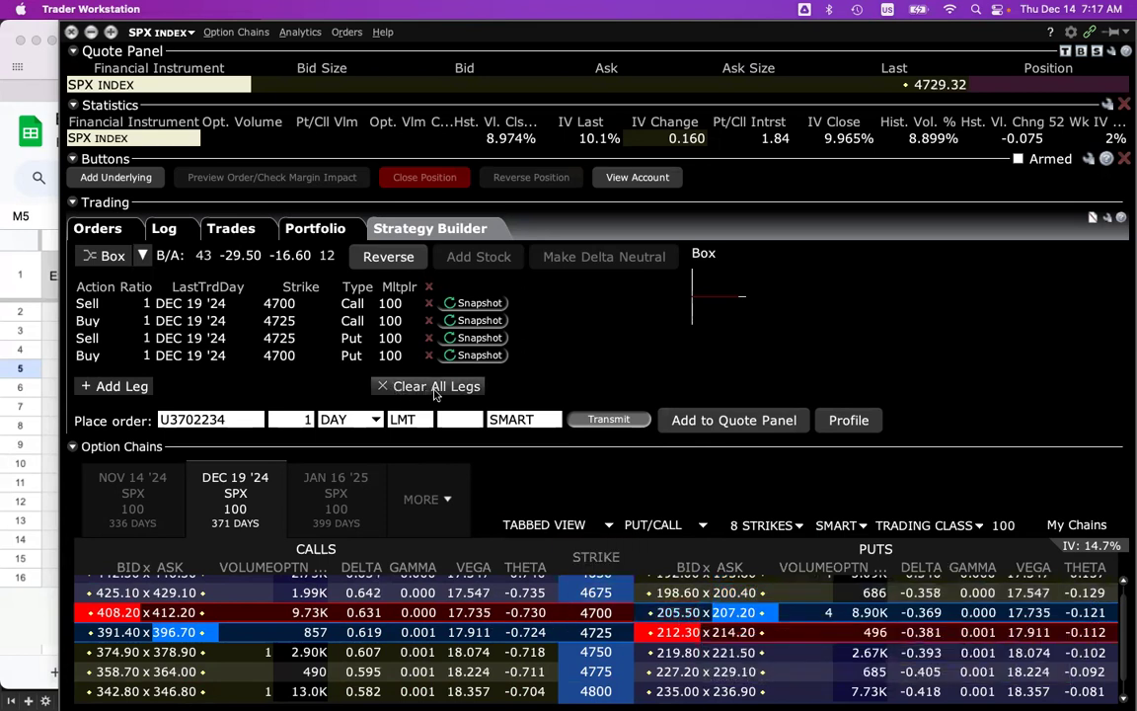
{"action": "left_click", "coordinate": [434, 386]}
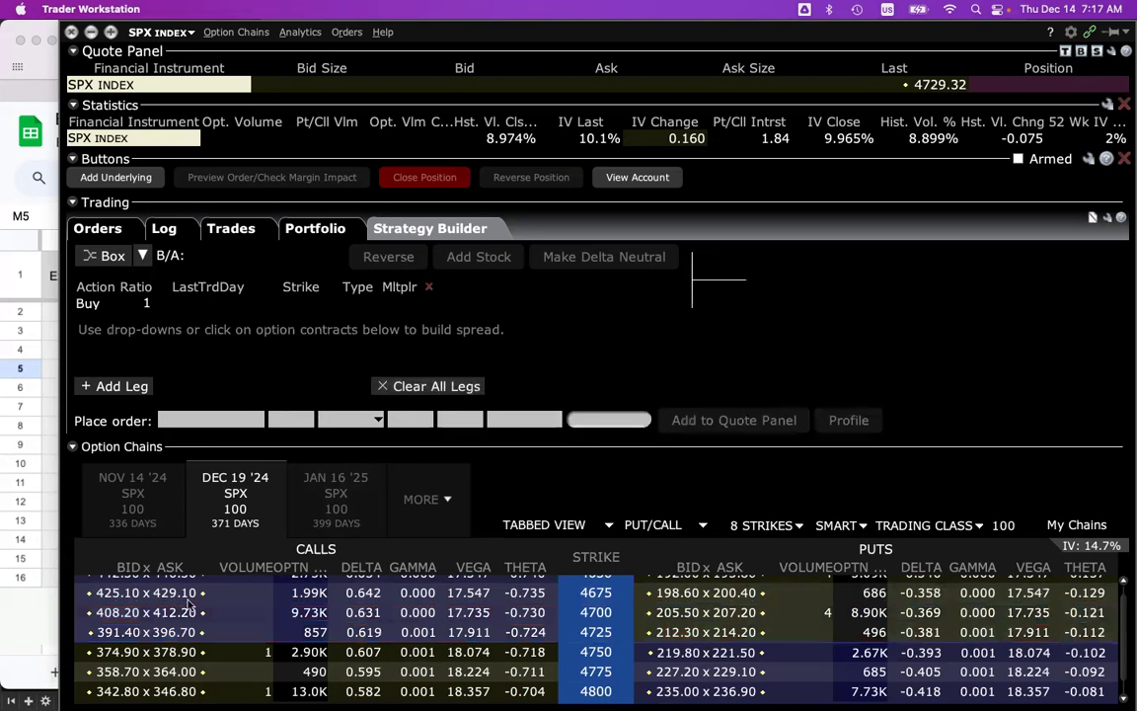
- Build a DEC 19 '24 box: sell the 4700 call, buy the 4725 call, sell the 4725 put and buy the 4700 put
{"action": "left_click", "coordinate": [119, 613]}
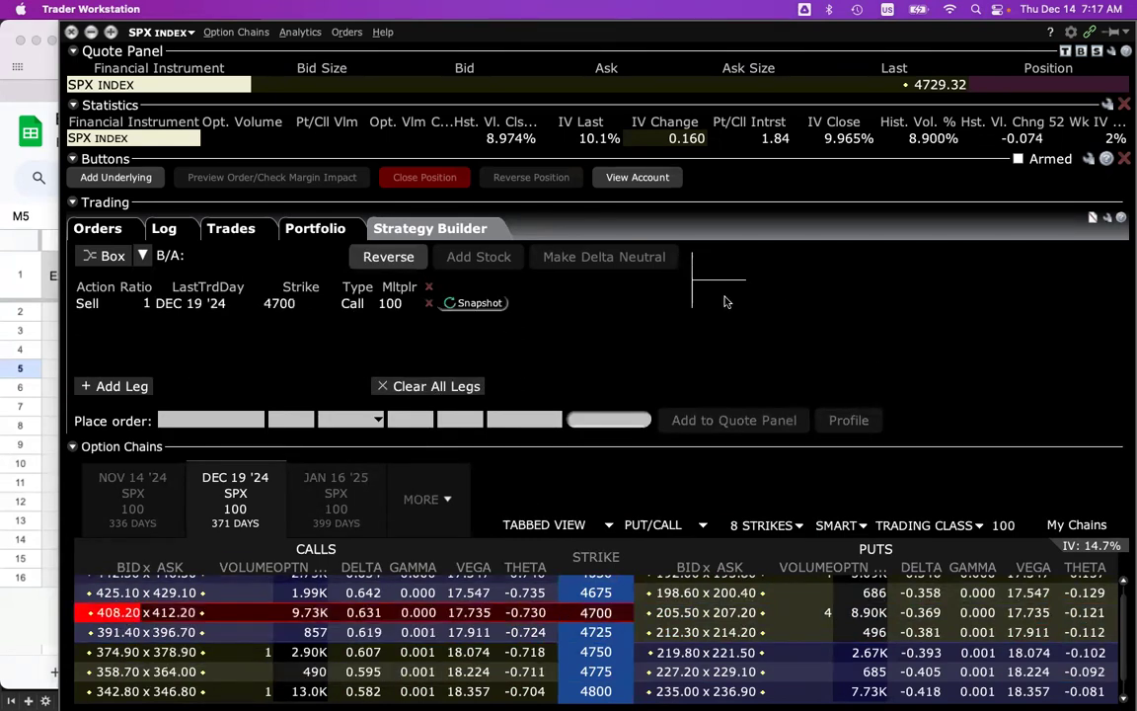
{"action": "left_click", "coordinate": [174, 632]}
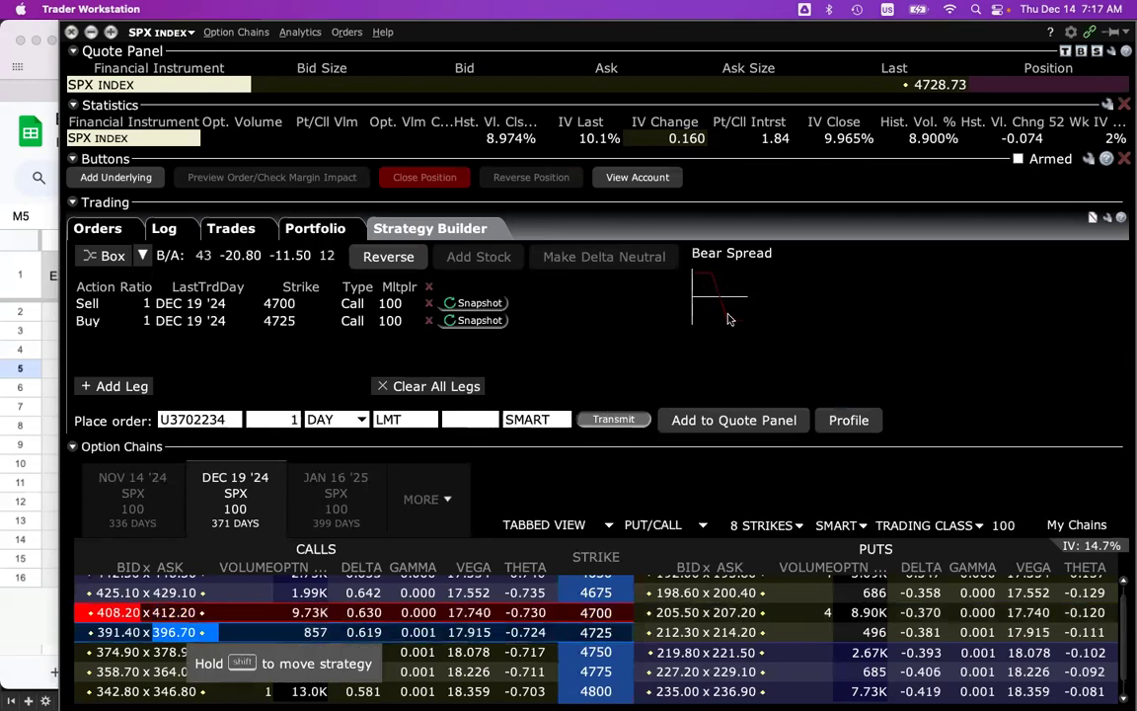
{"action": "left_click", "coordinate": [677, 632]}
{"action": "left_click", "coordinate": [732, 612]}
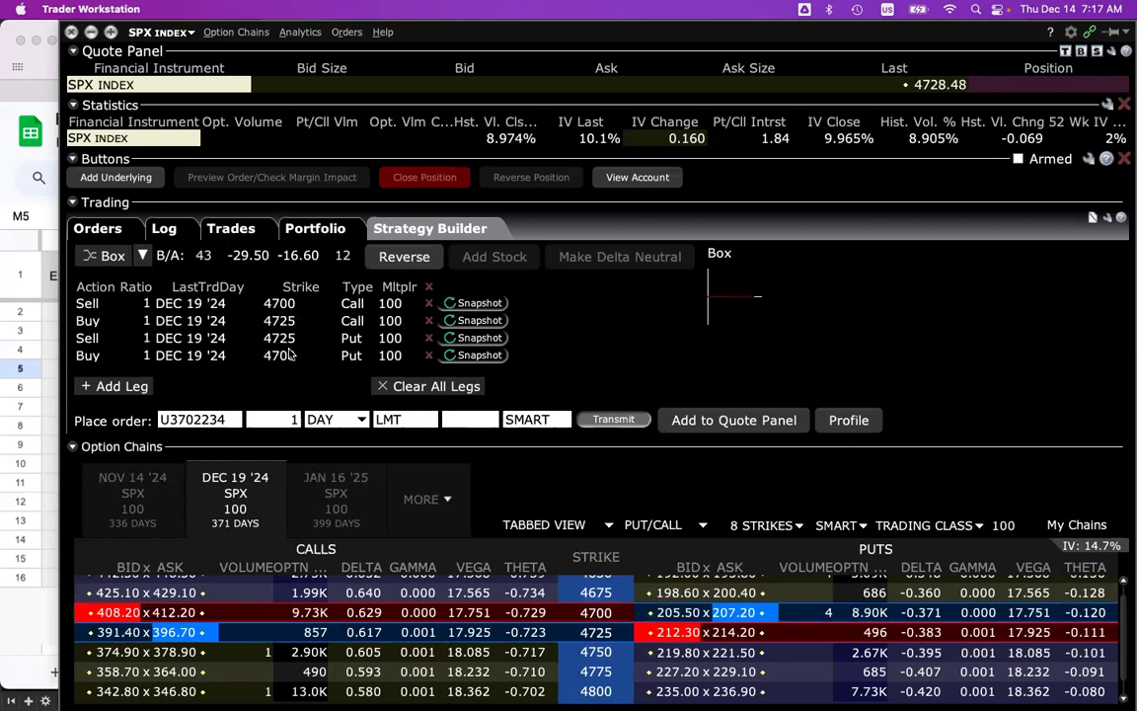
- Compare the box legs' strikes with the row 5 strikes in the Safari worksheet, and return to Trader Workstation
{"action": "key", "text": "super+Tab"}
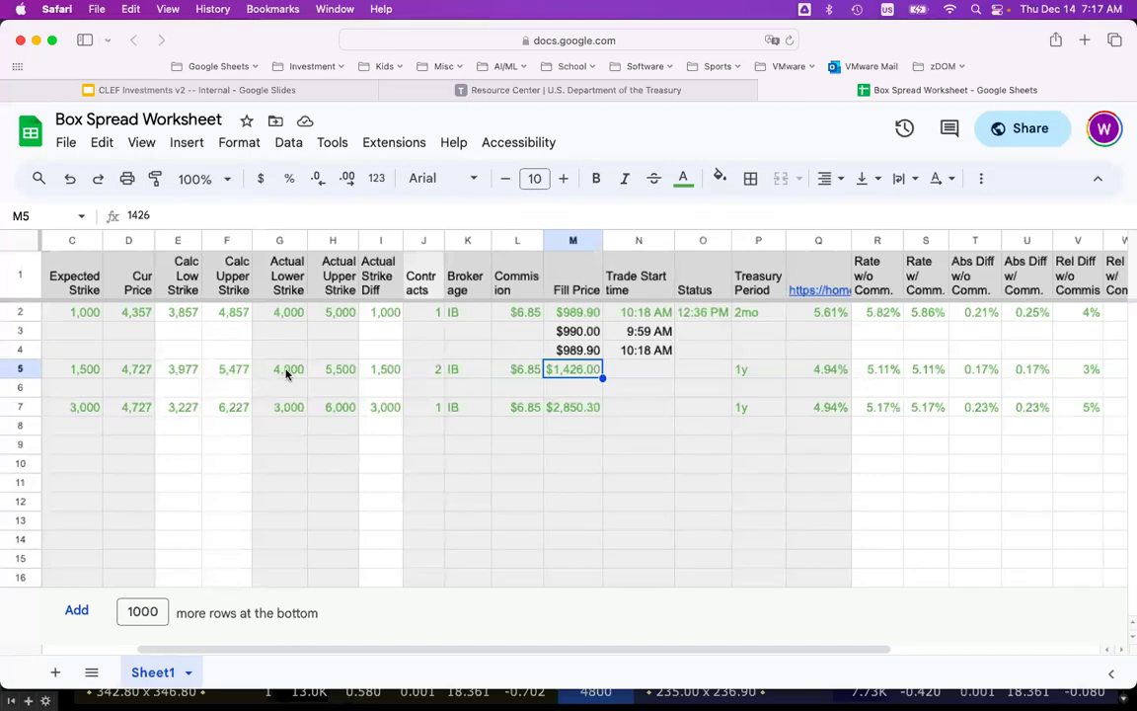
{"action": "key", "text": "super+Tab"}
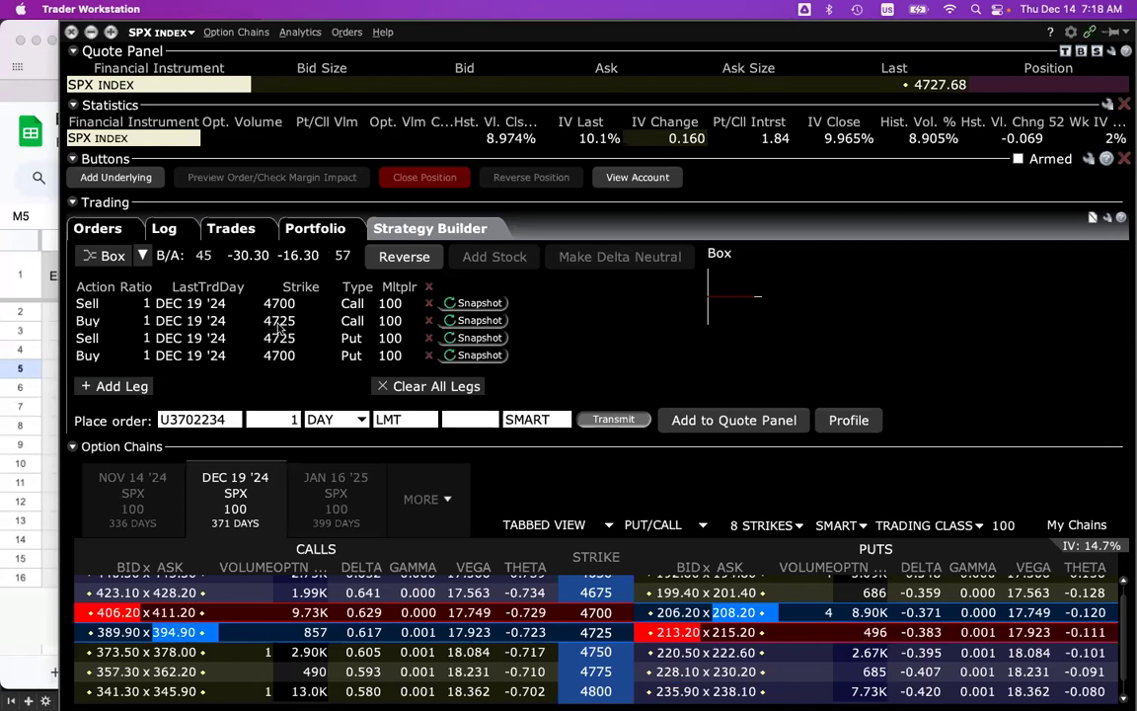
{"action": "key", "text": "super+Tab"}
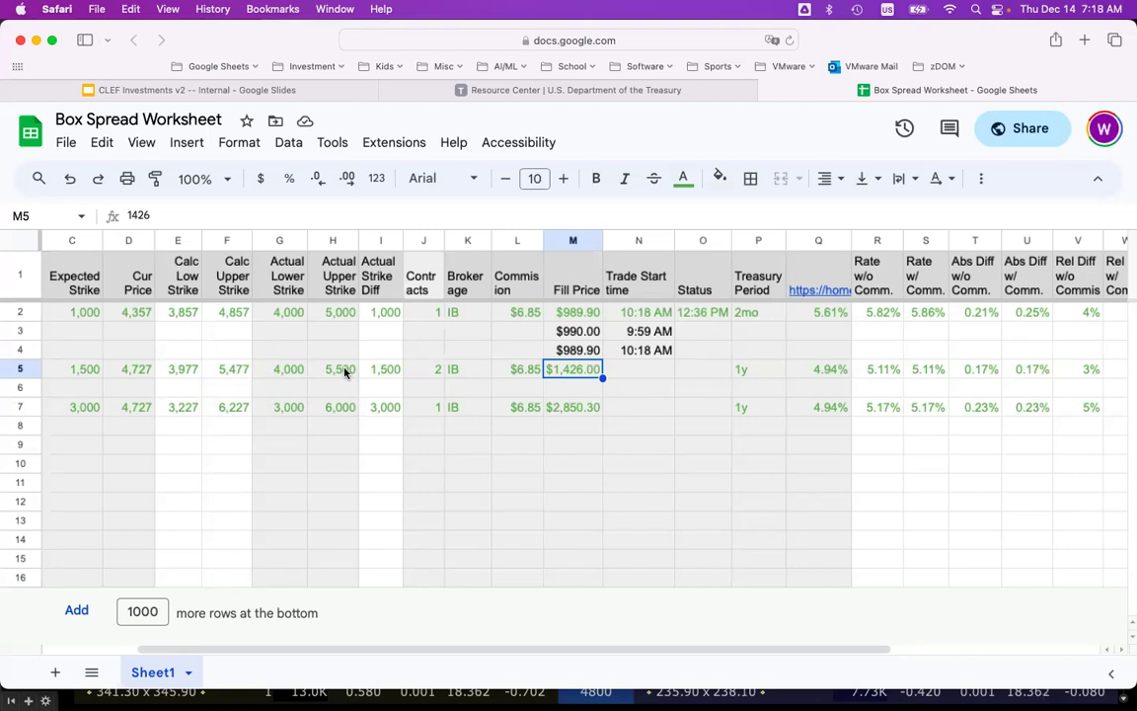
{"action": "key", "text": "super+Tab"}
- Set the strike of the box's sell call and buy put legs to 4000
{"action": "left_click", "coordinate": [301, 303]}
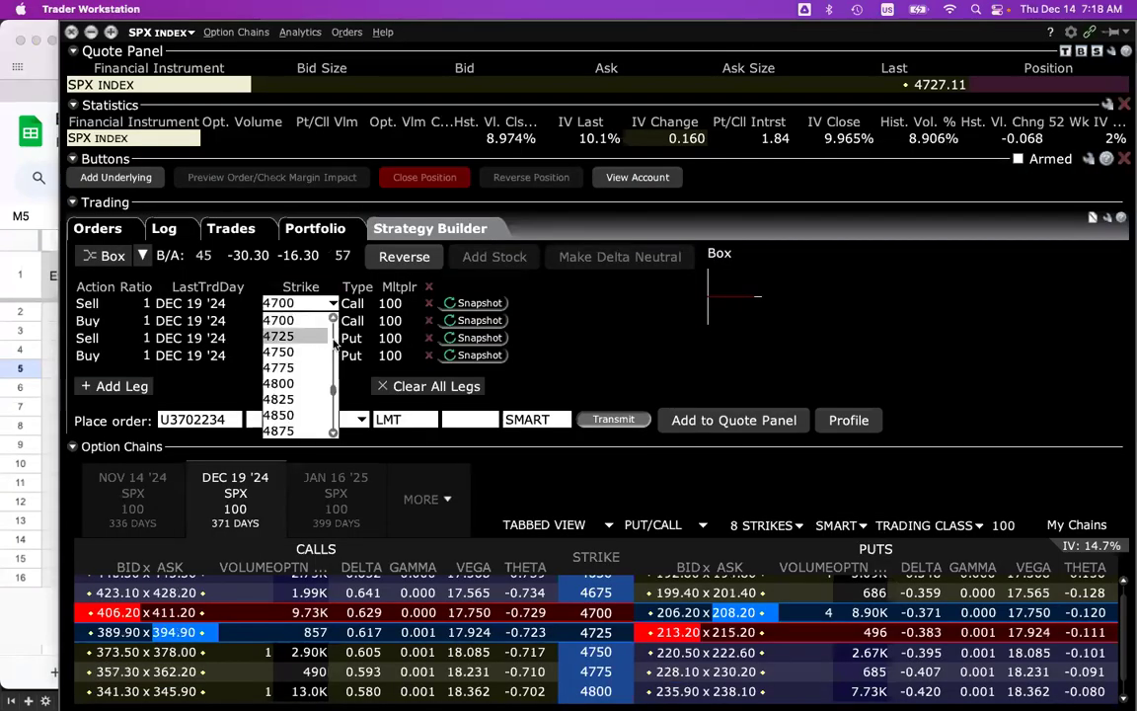
{"action": "scroll", "coordinate": [335, 355], "scroll_direction": "up", "scroll_amount": 15}
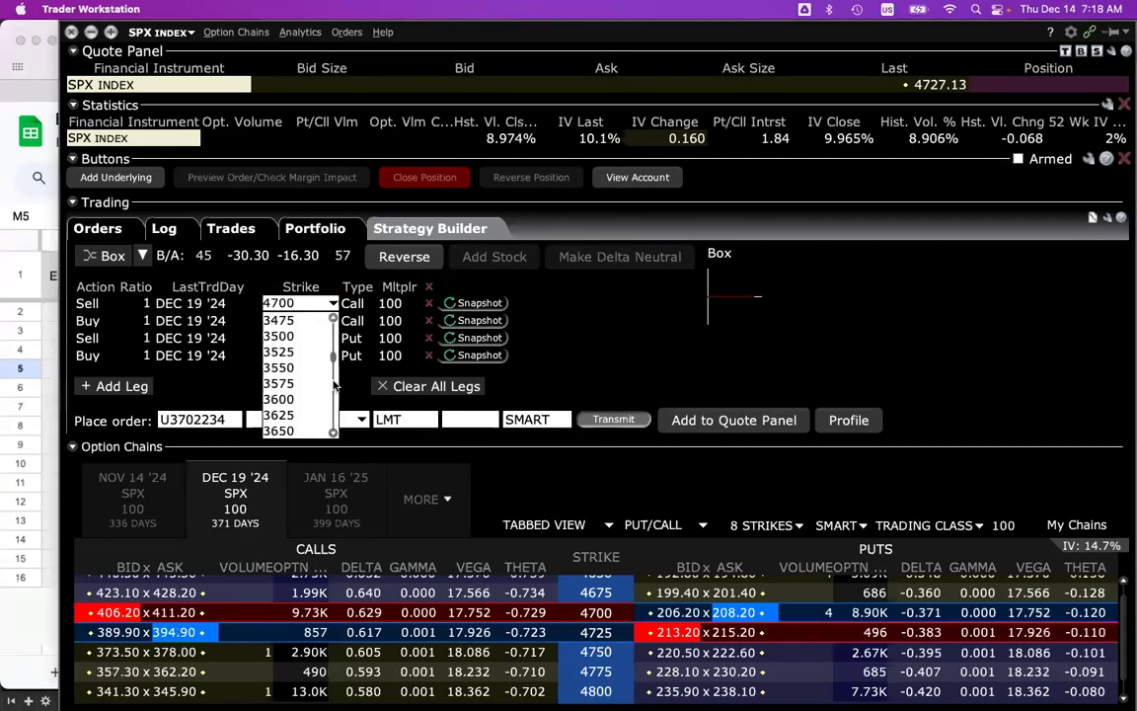
{"action": "scroll", "coordinate": [335, 386], "scroll_direction": "down", "scroll_amount": 14}
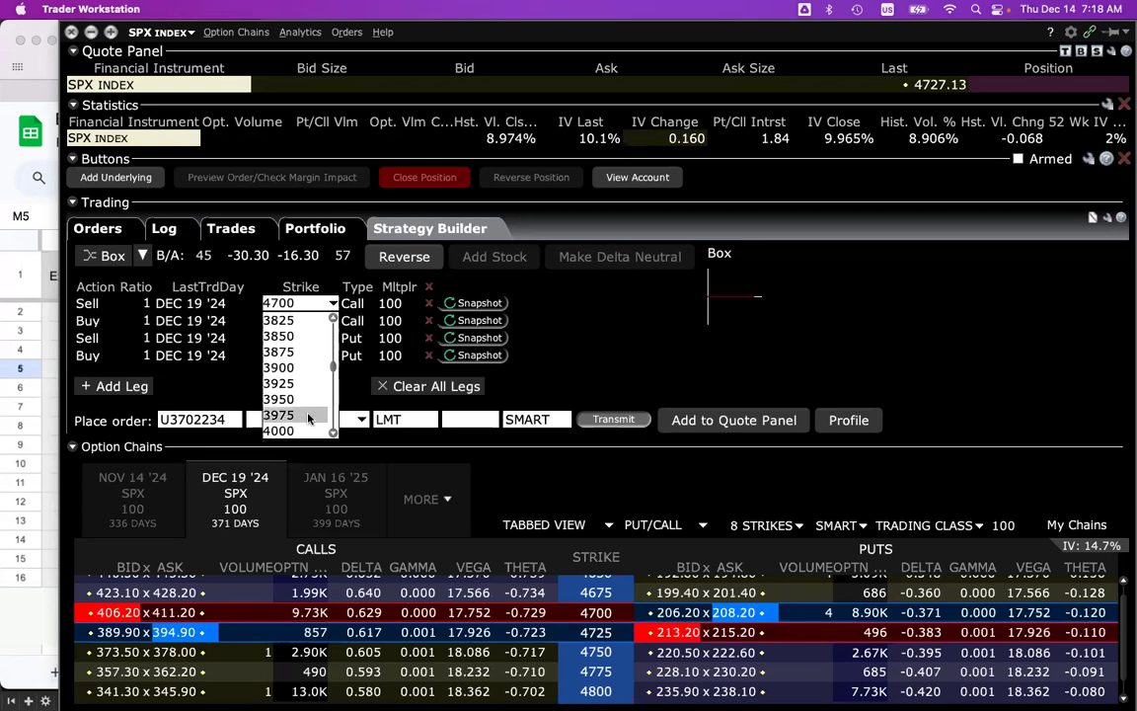
{"action": "left_click", "coordinate": [294, 430]}
{"action": "left_click", "coordinate": [299, 357]}
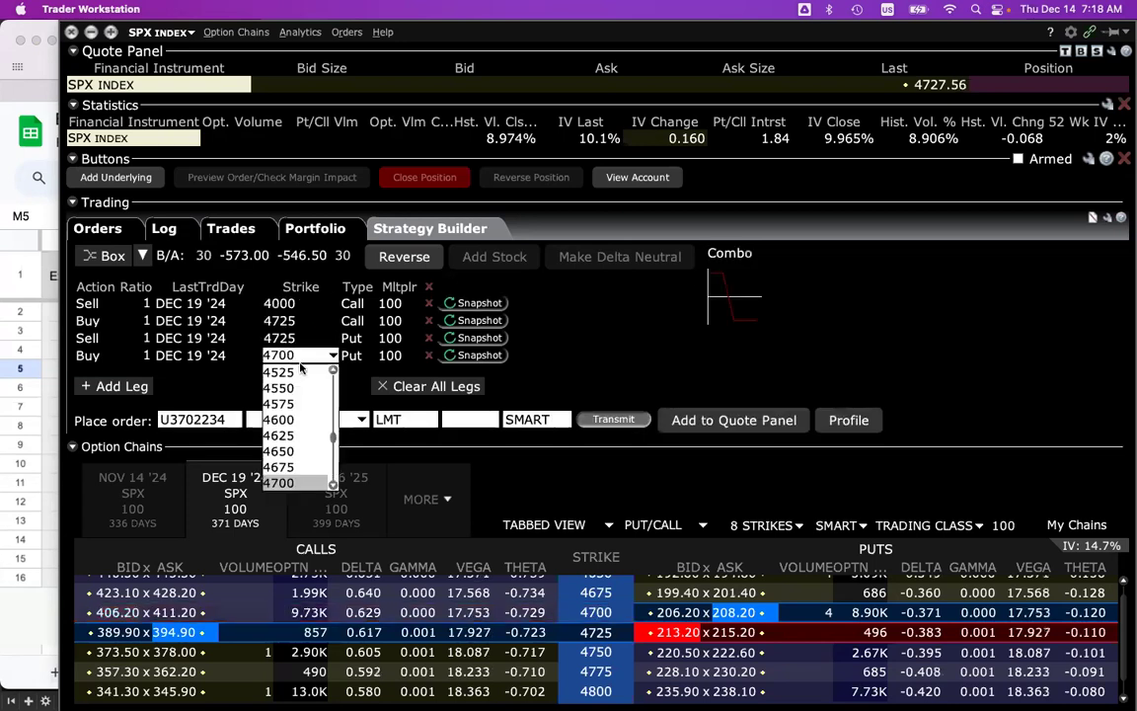
{"action": "scroll", "coordinate": [301, 395], "scroll_direction": "up", "scroll_amount": 9}
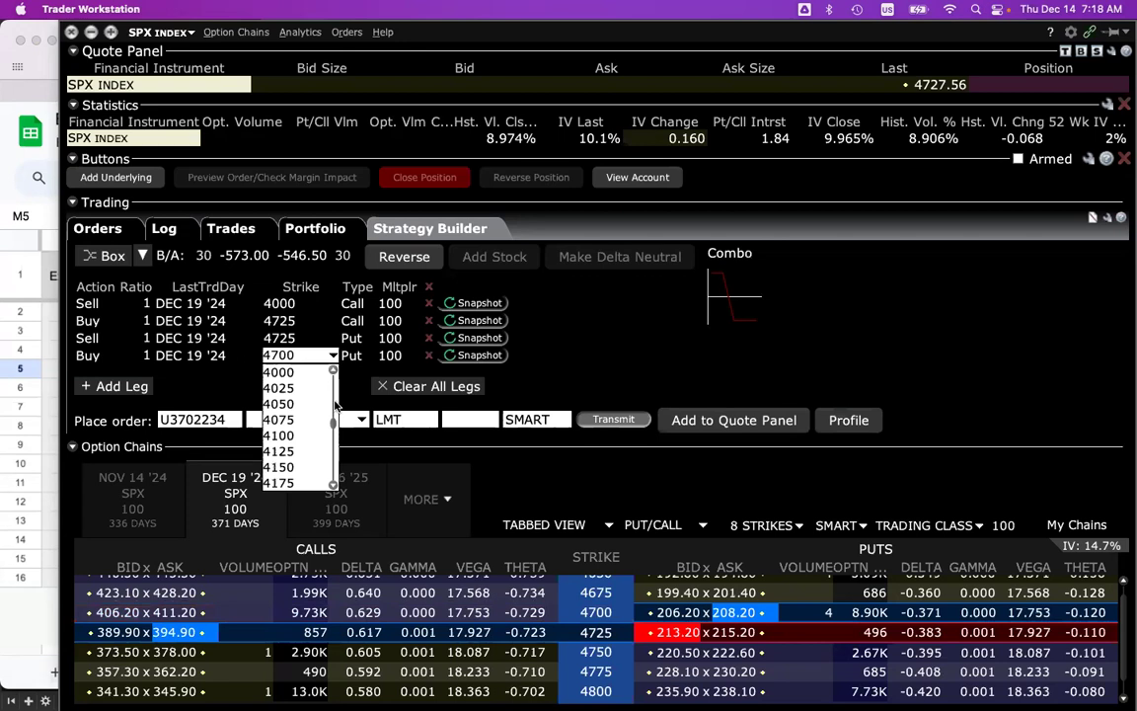
{"action": "left_click", "coordinate": [278, 372]}
- Set the strike of the box's buy call and sell put legs to 5500
{"action": "left_click", "coordinate": [301, 321]}
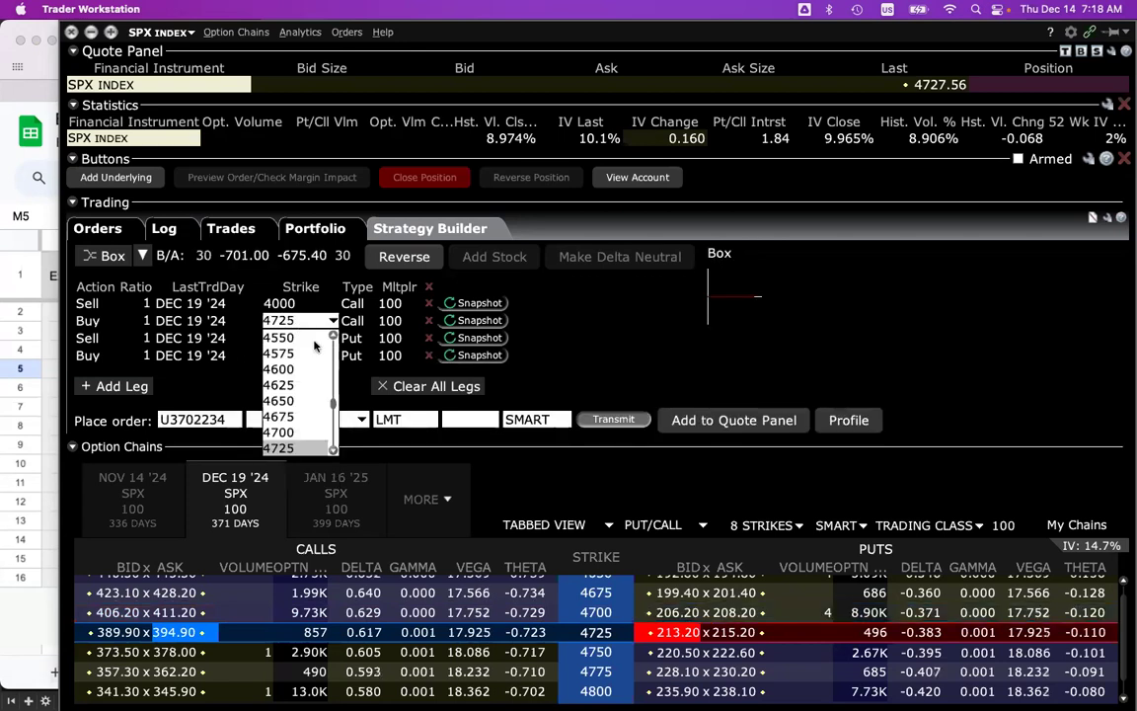
{"action": "scroll", "coordinate": [315, 343], "scroll_direction": "down", "scroll_amount": 5}
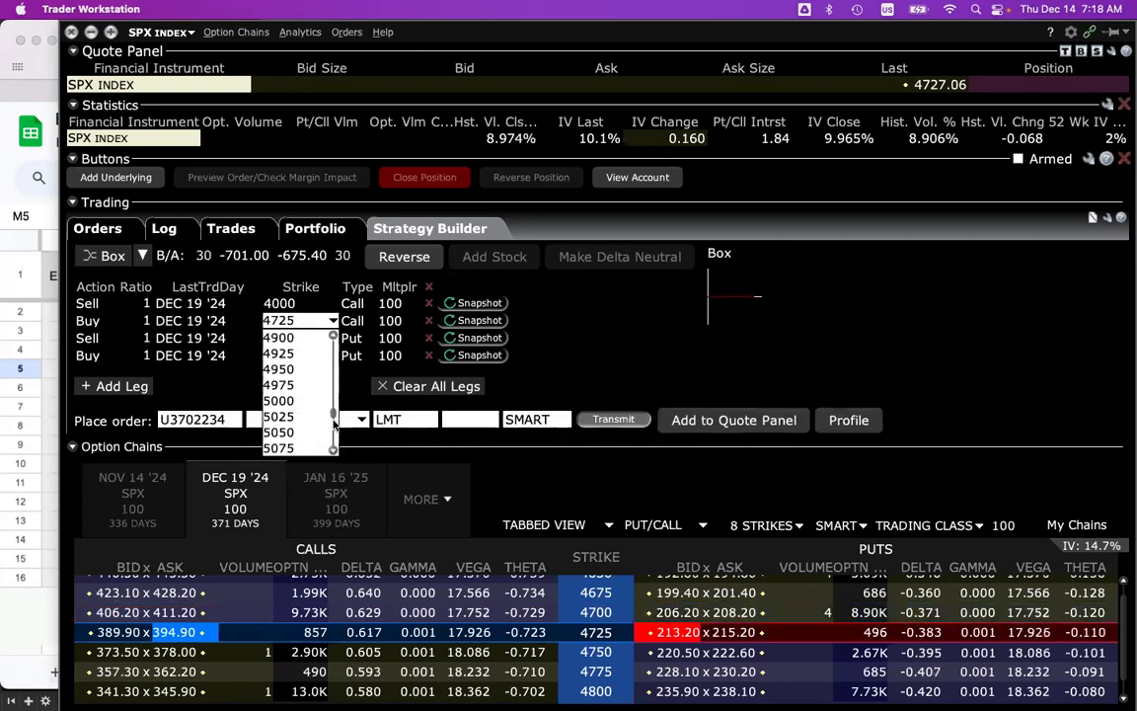
{"action": "left_click_drag", "start_coordinate": [334, 424], "coordinate": [332, 435]}
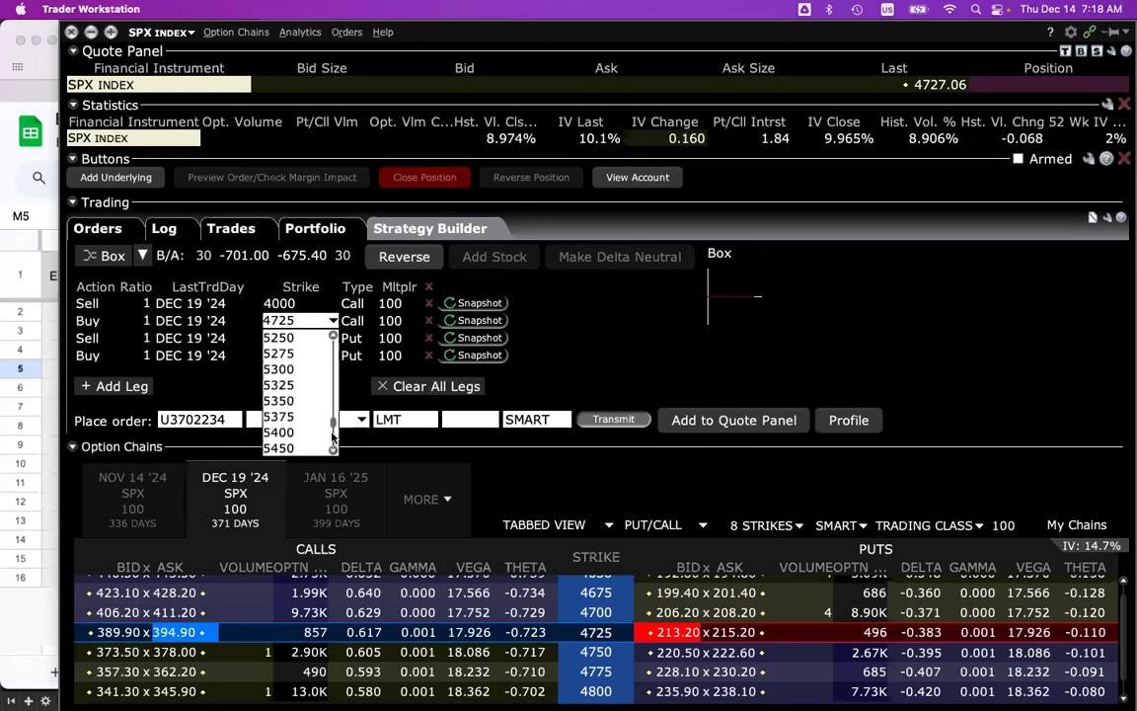
{"action": "scroll", "coordinate": [315, 414], "scroll_direction": "down", "scroll_amount": 2}
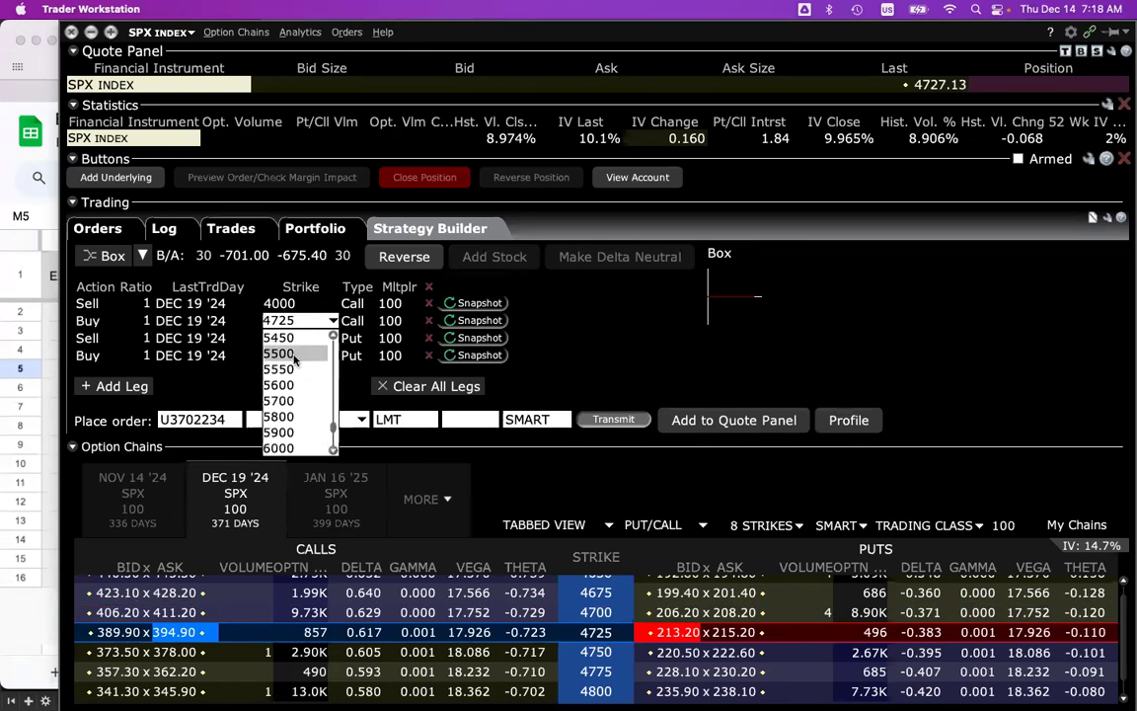
{"action": "left_click", "coordinate": [282, 336]}
{"action": "left_click", "coordinate": [290, 339]}
{"action": "scroll", "coordinate": [316, 414], "scroll_direction": "down", "scroll_amount": 3}
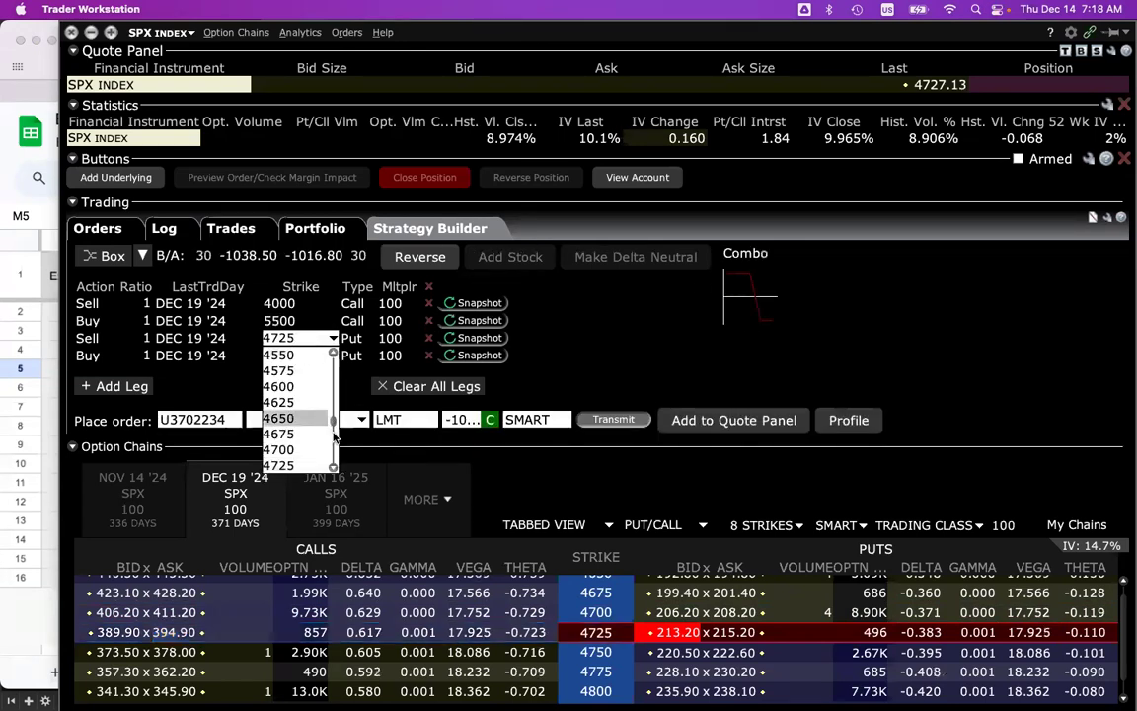
{"action": "scroll", "coordinate": [316, 419], "scroll_direction": "down", "scroll_amount": 5}
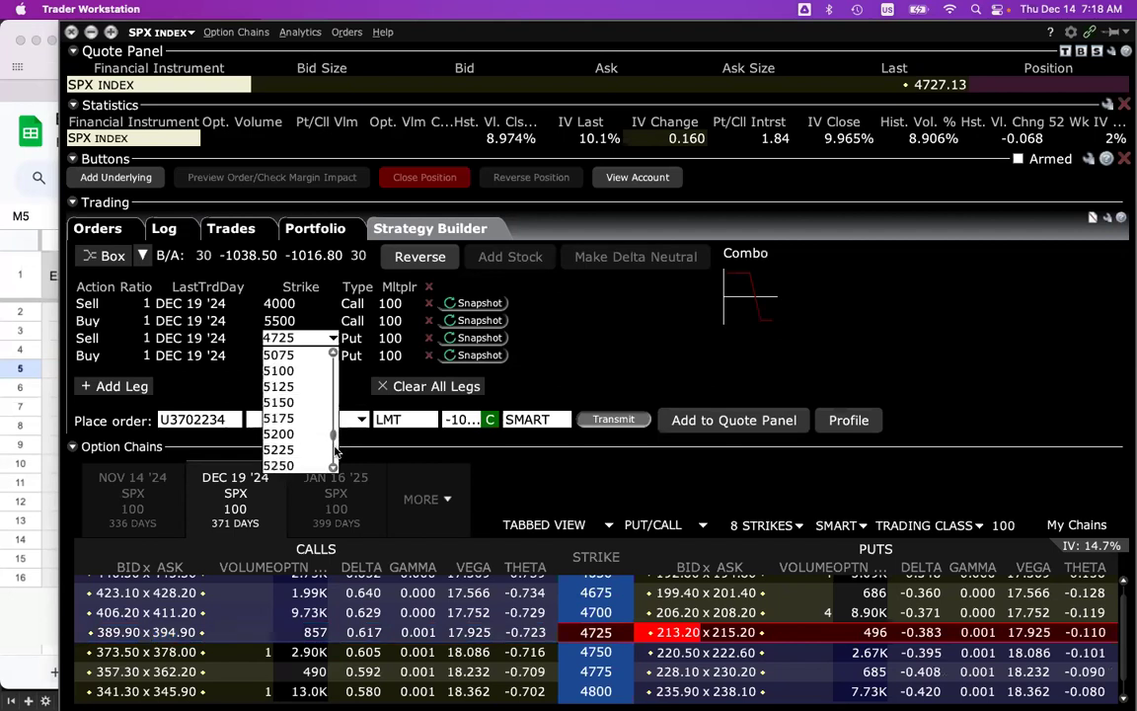
{"action": "scroll", "coordinate": [316, 419], "scroll_direction": "down", "scroll_amount": 3}
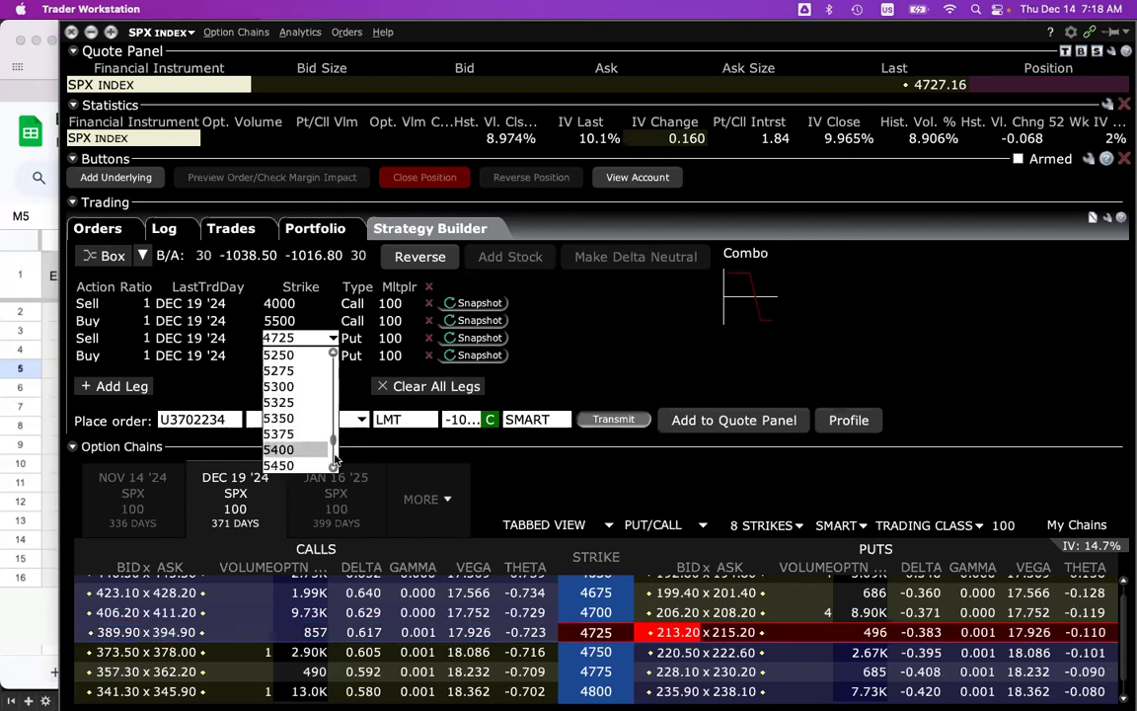
{"action": "left_click", "coordinate": [297, 371]}
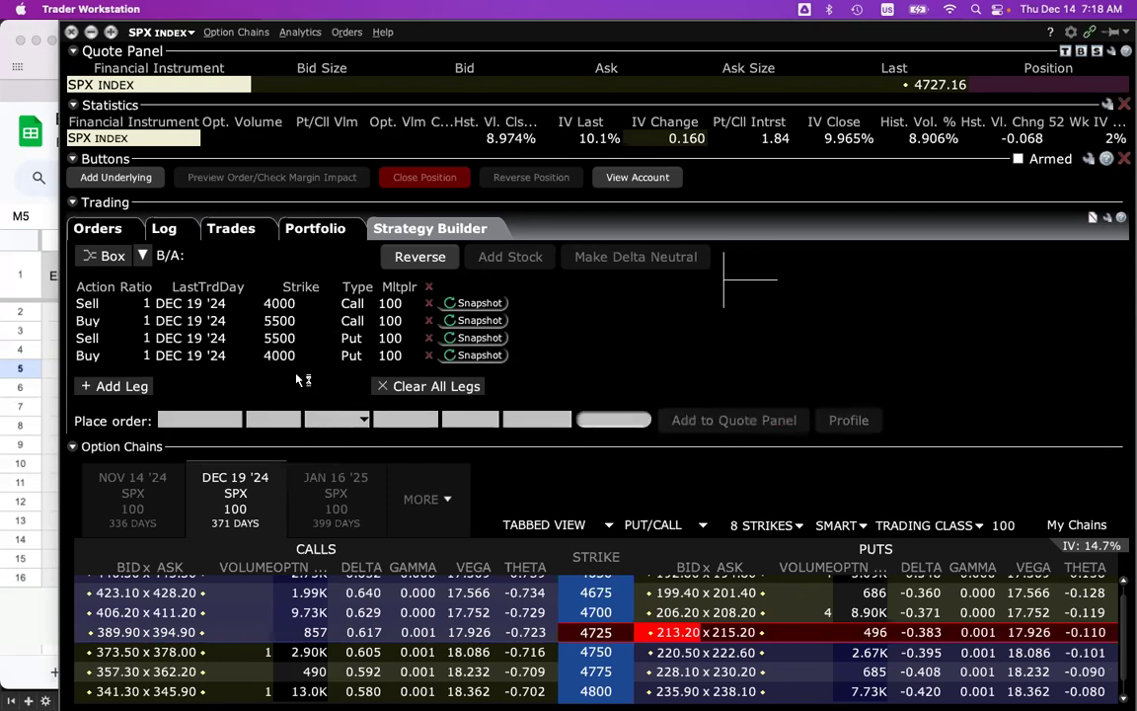
- Check the row 5 fill price in the Safari worksheet and set the box order's limit price to -1426.00 in Trader Workstation
{"action": "key", "text": "super+Tab"}
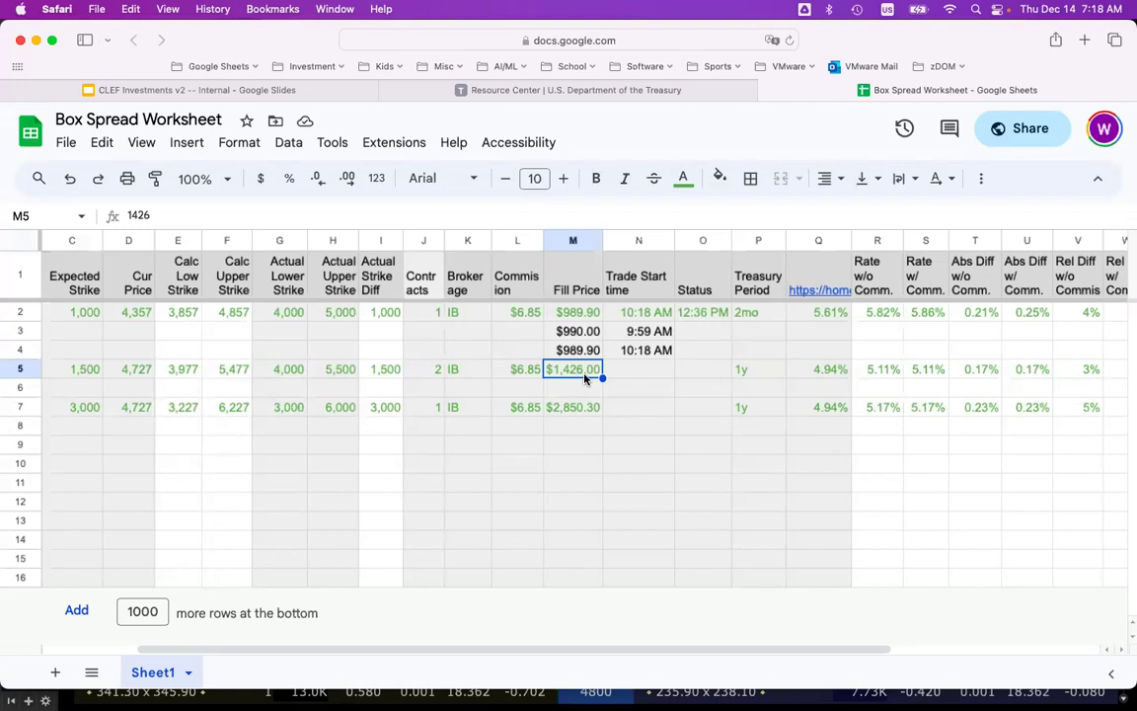
{"action": "key", "text": "super+Tab"}
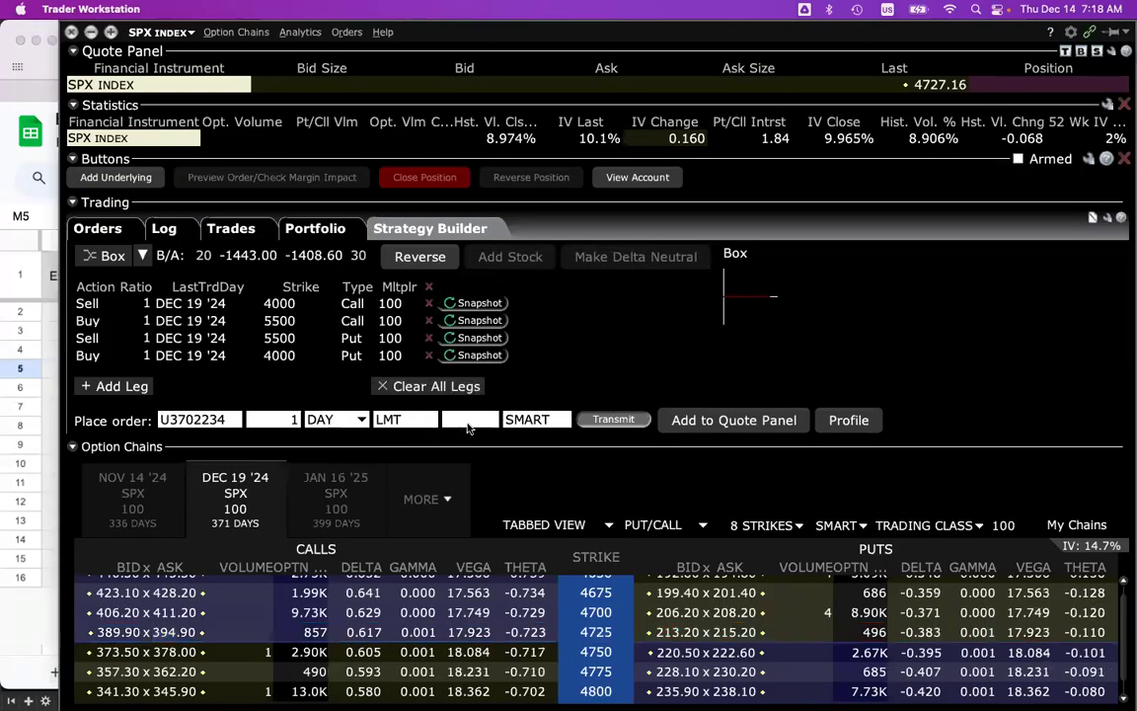
{"action": "left_click", "coordinate": [470, 420]}
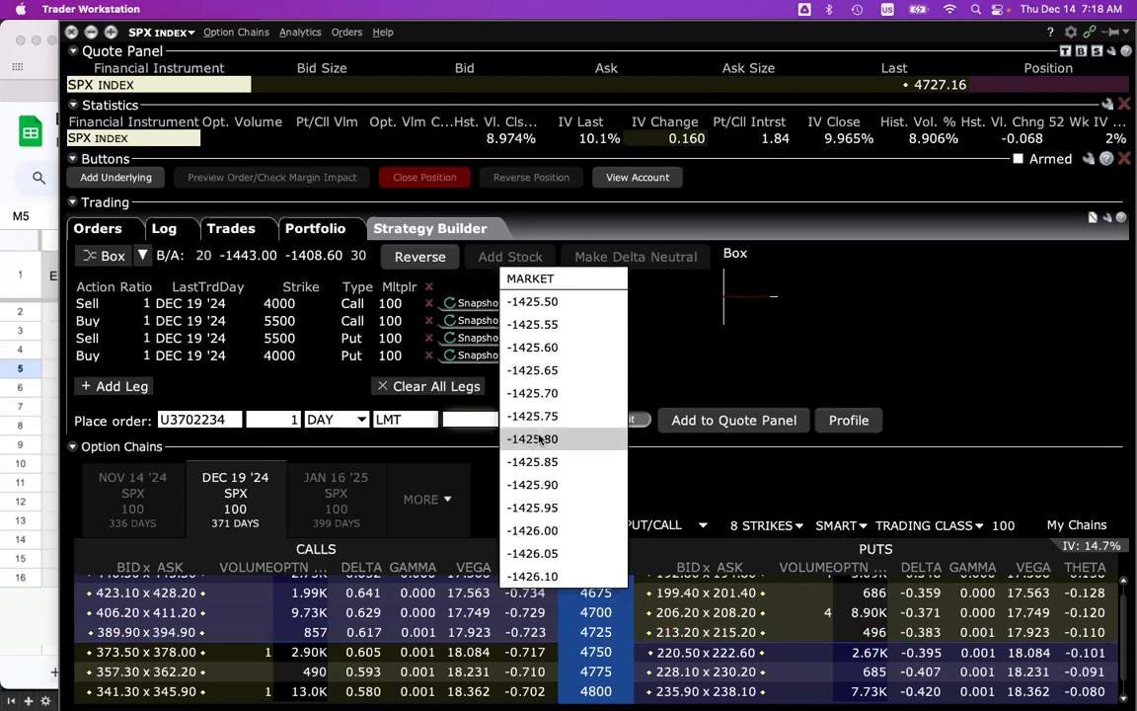
{"action": "left_click", "coordinate": [504, 476]}
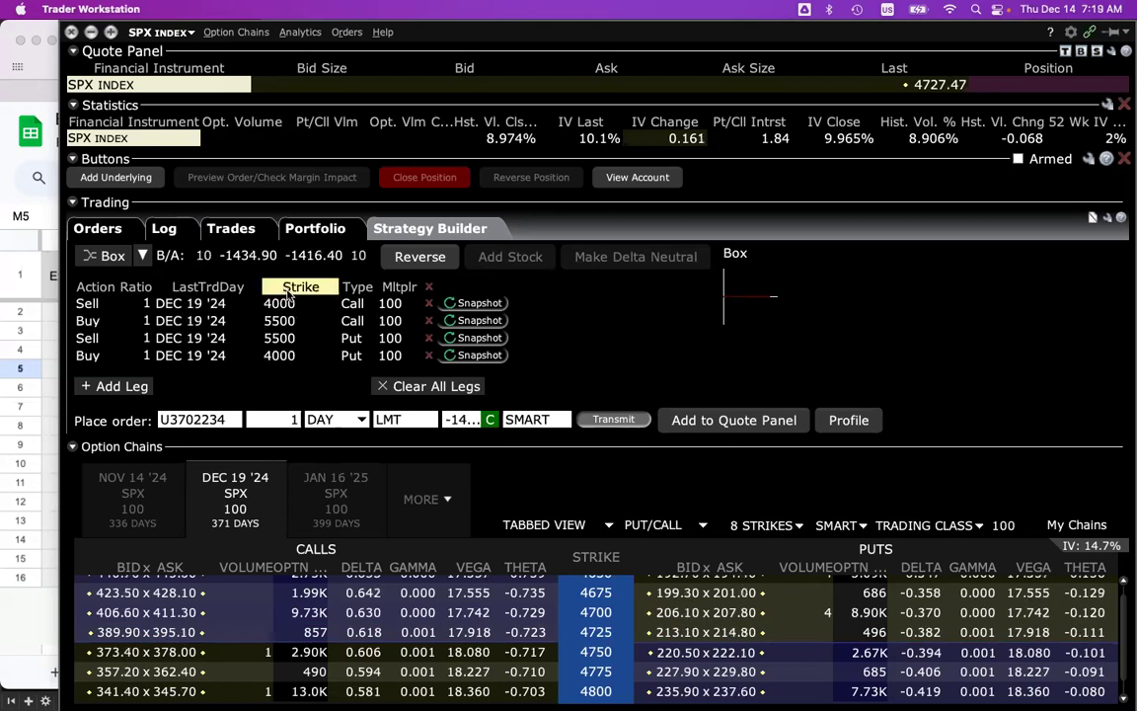
- Preview the 4000/5500 box order, transmit it with the override, and switch to the worksheet in Safari
{"action": "left_click", "coordinate": [614, 420]}
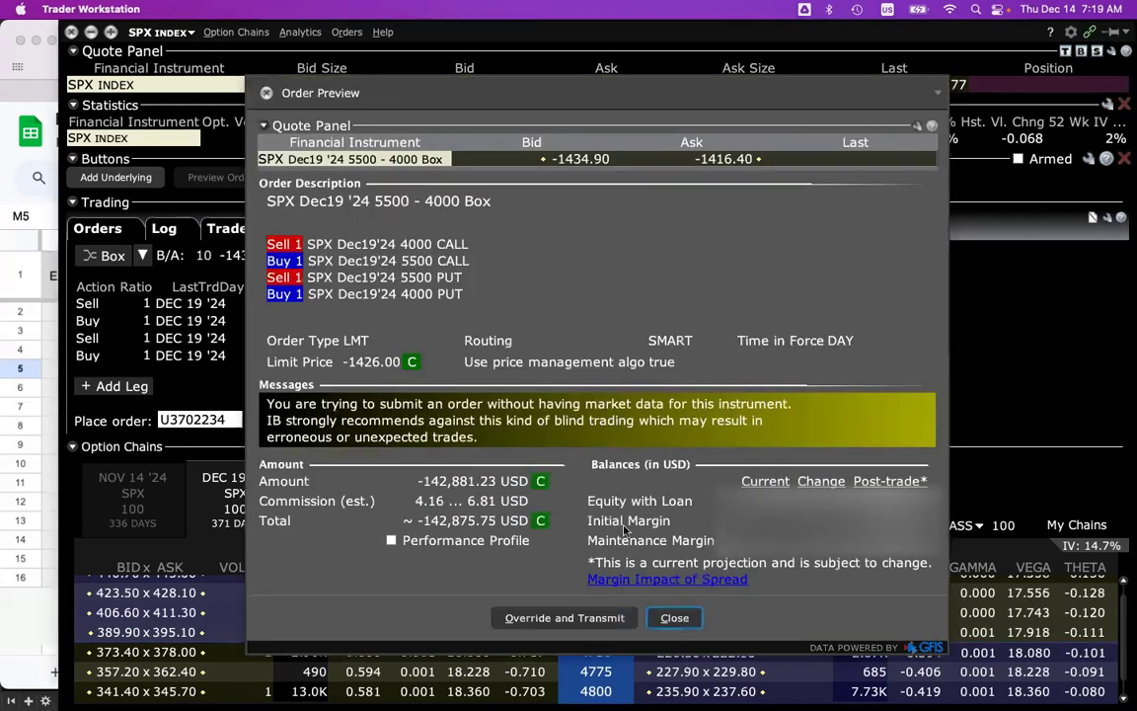
{"action": "left_click", "coordinate": [581, 622]}
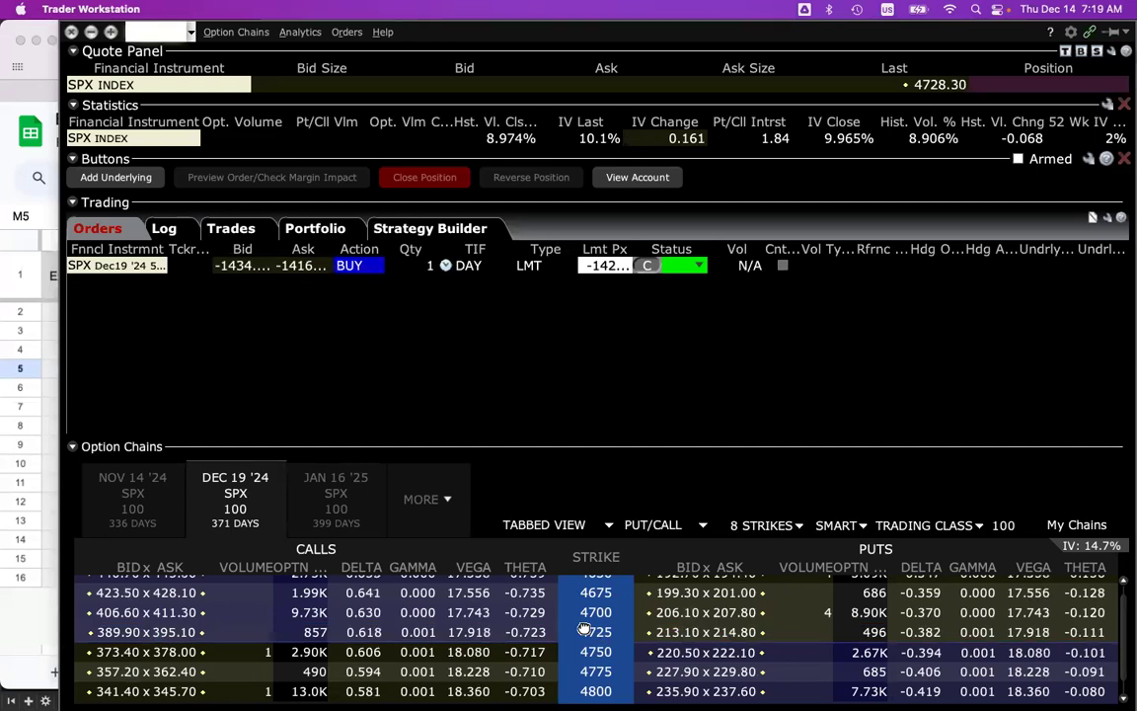
{"action": "key", "text": "super+Tab"}
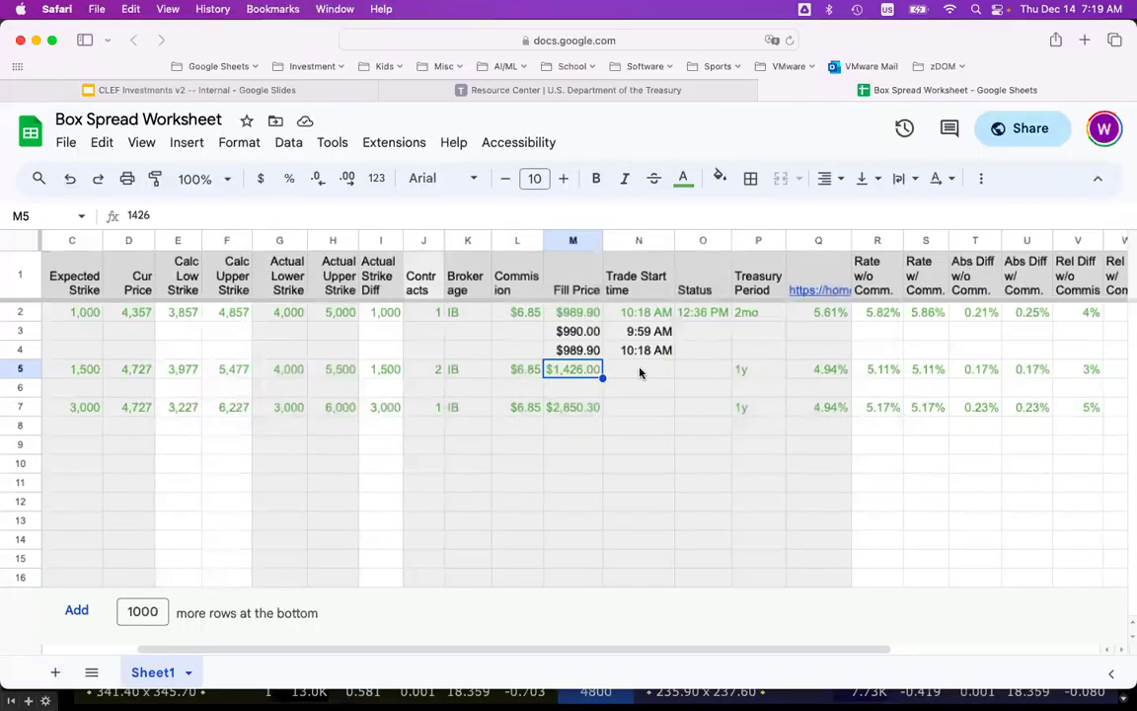
{"action": "left_click", "coordinate": [640, 370]}
{"action": "type", "text": "7:"}
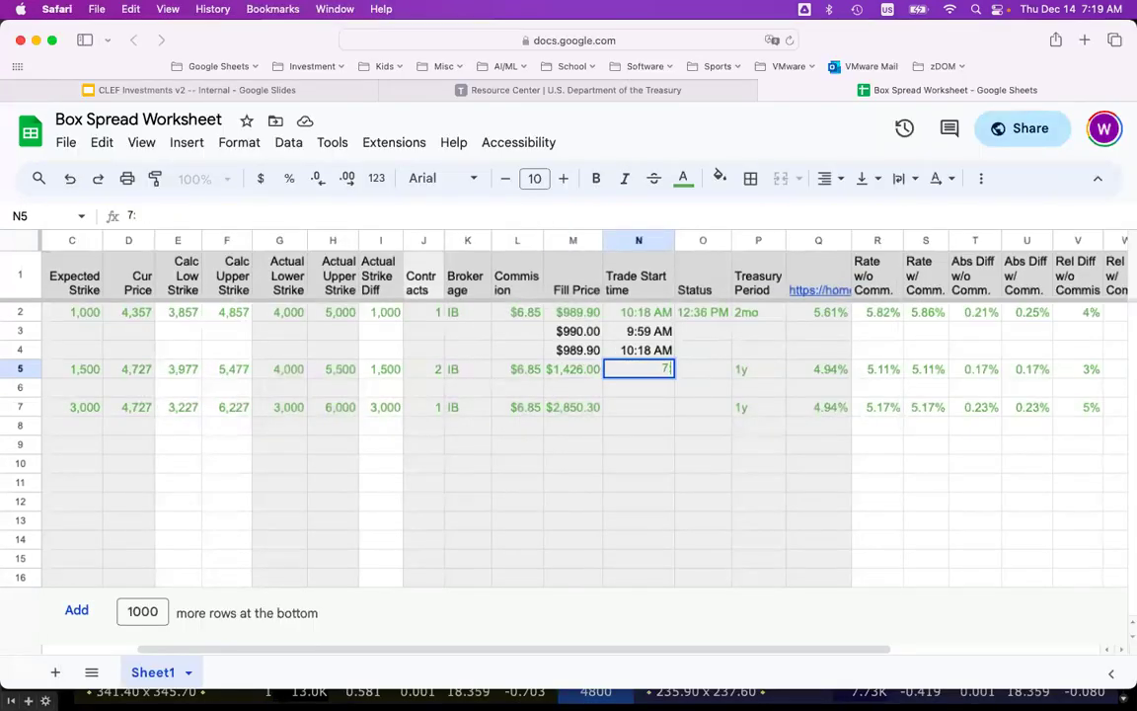
{"action": "type", "text": "19"}
{"action": "key", "text": "Escape"}
- Record the order in row 6 with a fill price of 1426 and a trade start time of 7:19 am
{"action": "left_click", "coordinate": [583, 390]}
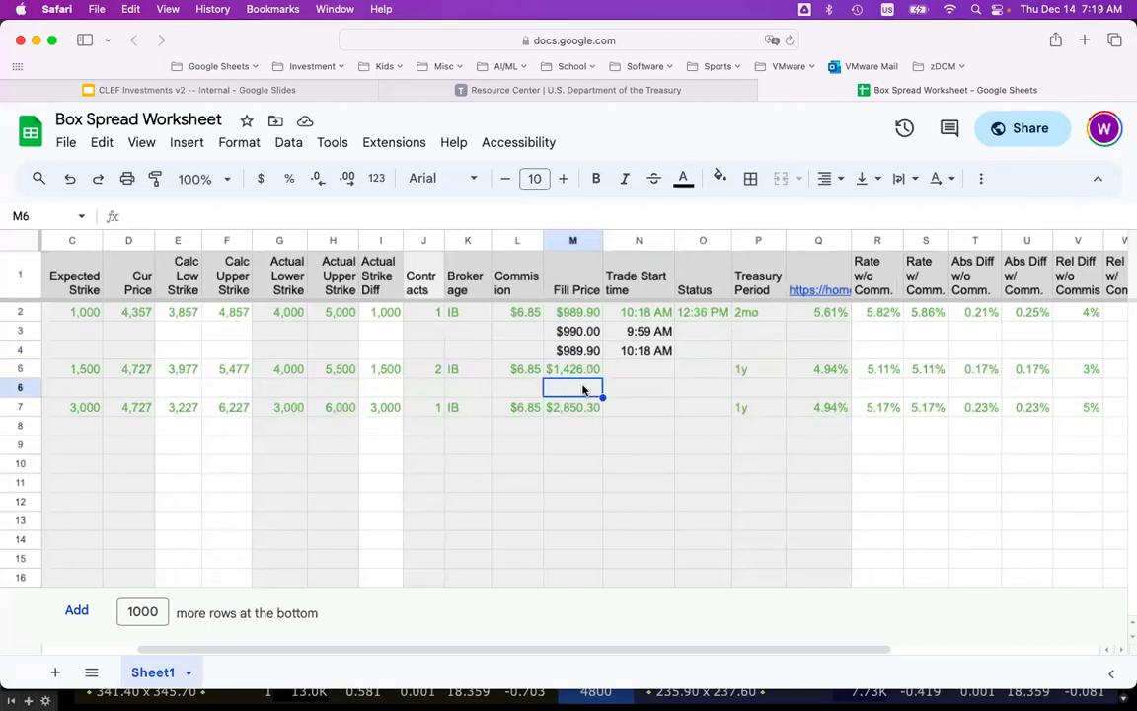
{"action": "type", "text": "1426"}
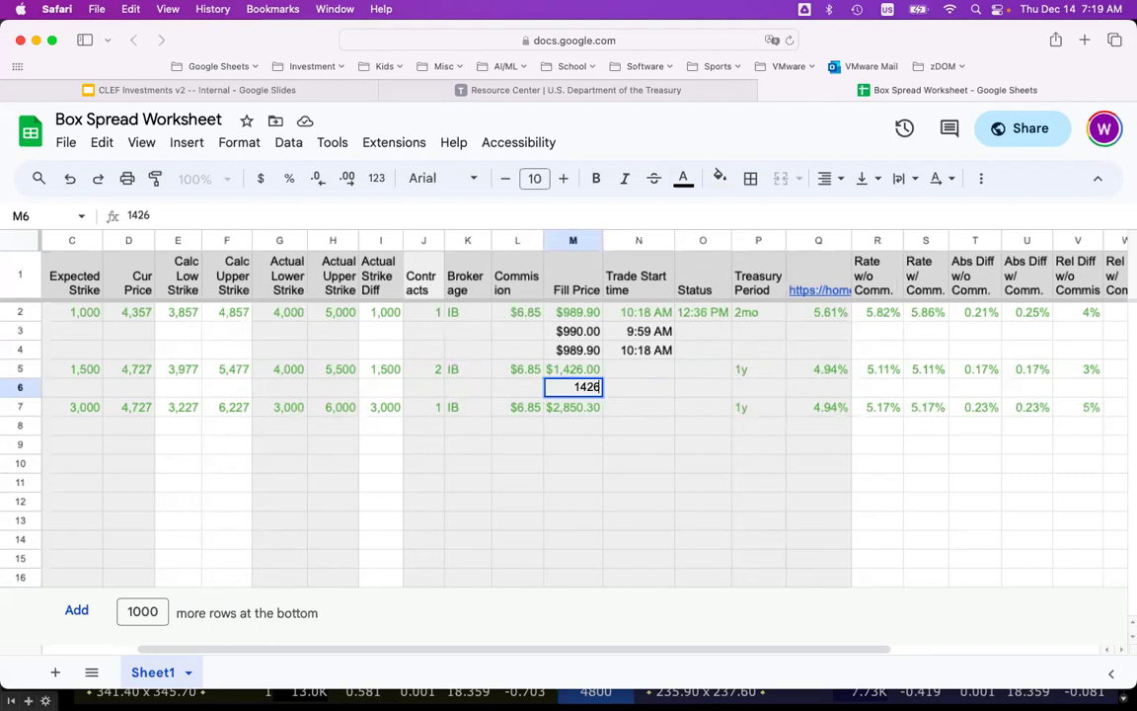
{"action": "key", "text": "Tab"}
{"action": "type", "text": "7"}
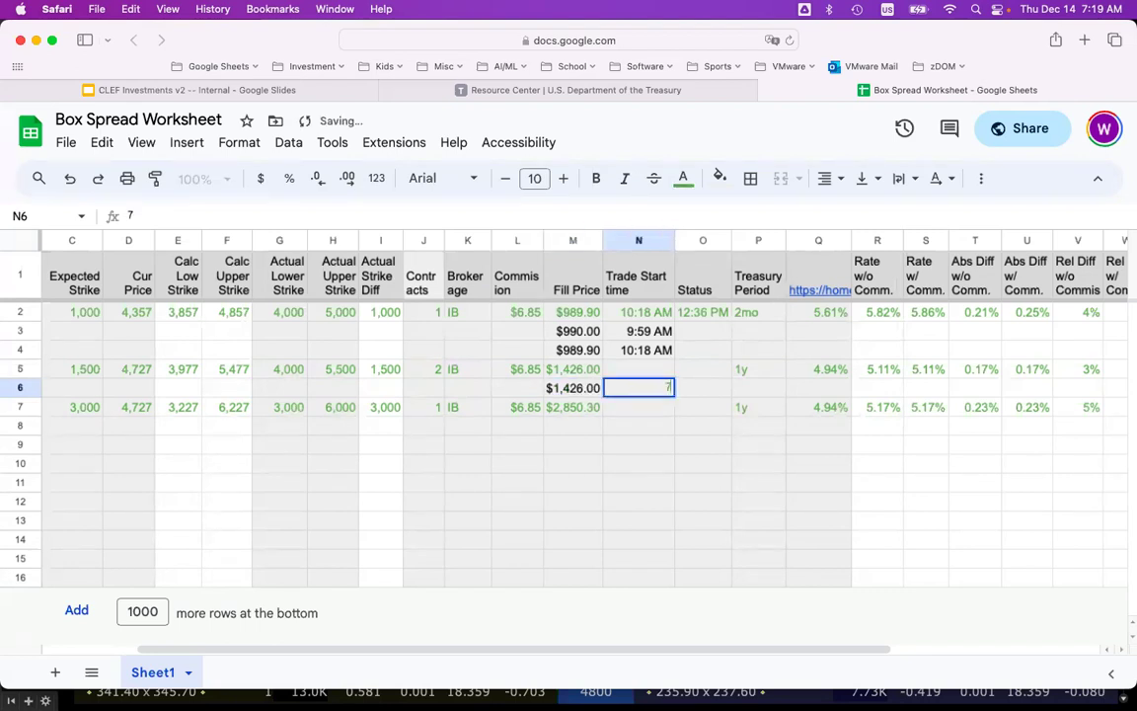
{"action": "type", "text": ":19 am"}
{"action": "key", "text": "Tab"}
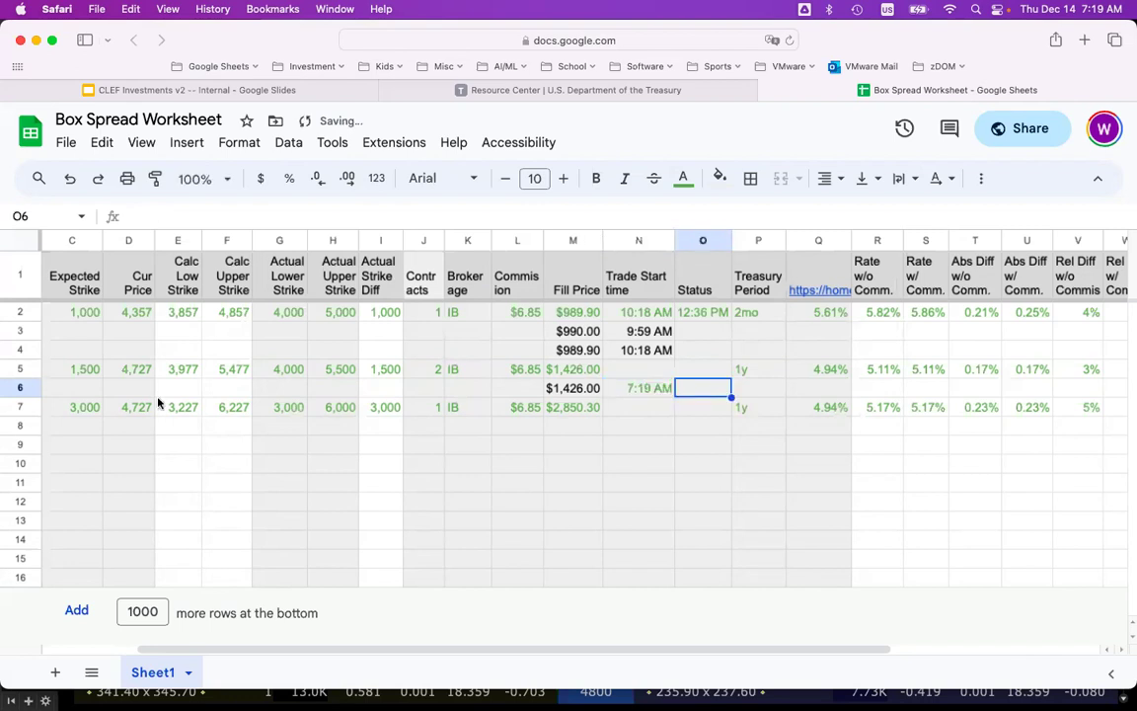
- Reset the text color of the whole of row 6 to the default
{"action": "left_click", "coordinate": [38, 388]}
{"action": "left_click", "coordinate": [683, 177]}
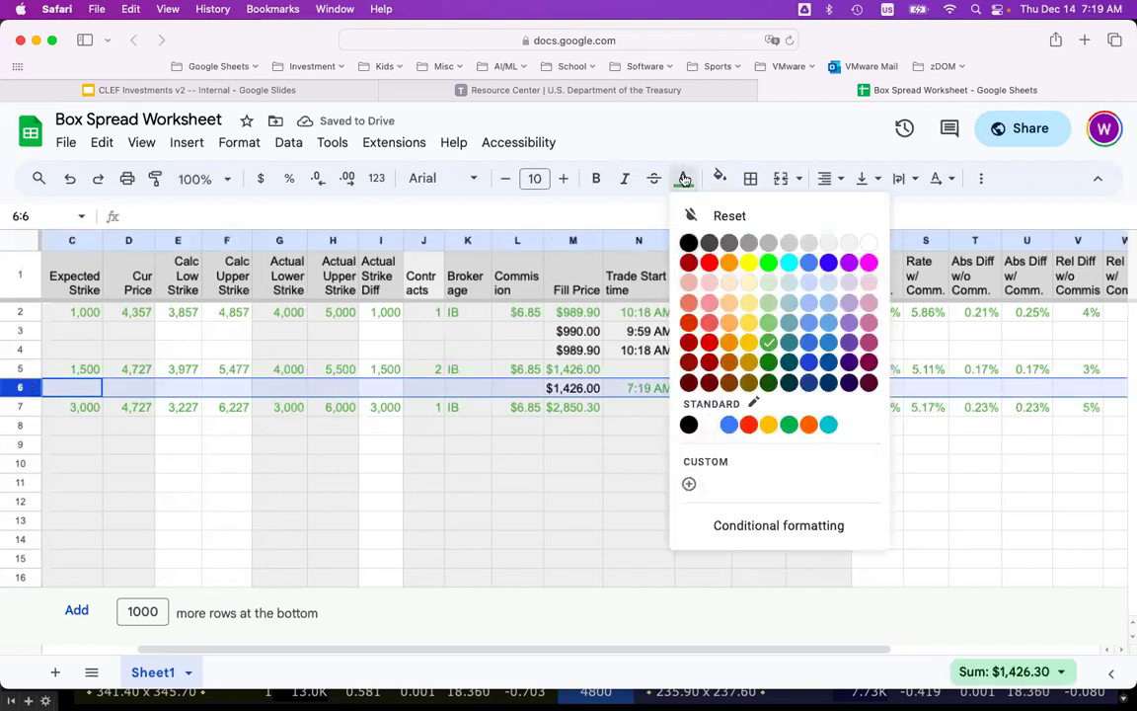
{"action": "left_click", "coordinate": [703, 216]}
{"action": "left_click", "coordinate": [644, 390]}
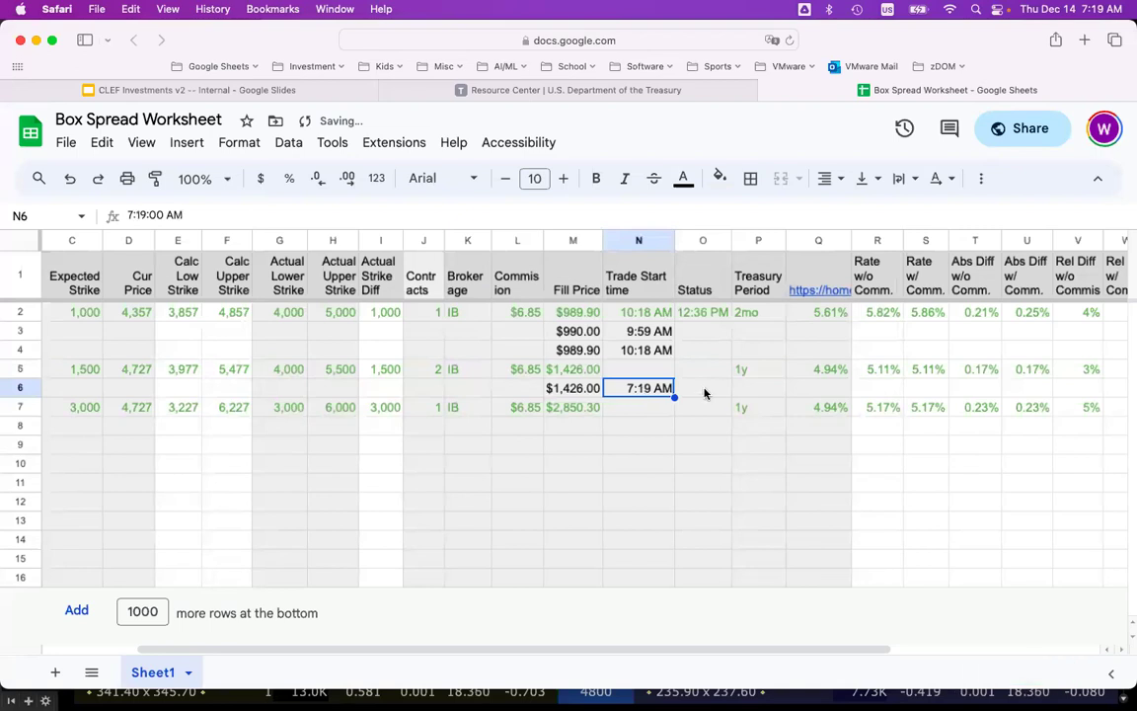
- Insert one empty row below row 6
{"action": "left_click", "coordinate": [705, 389]}
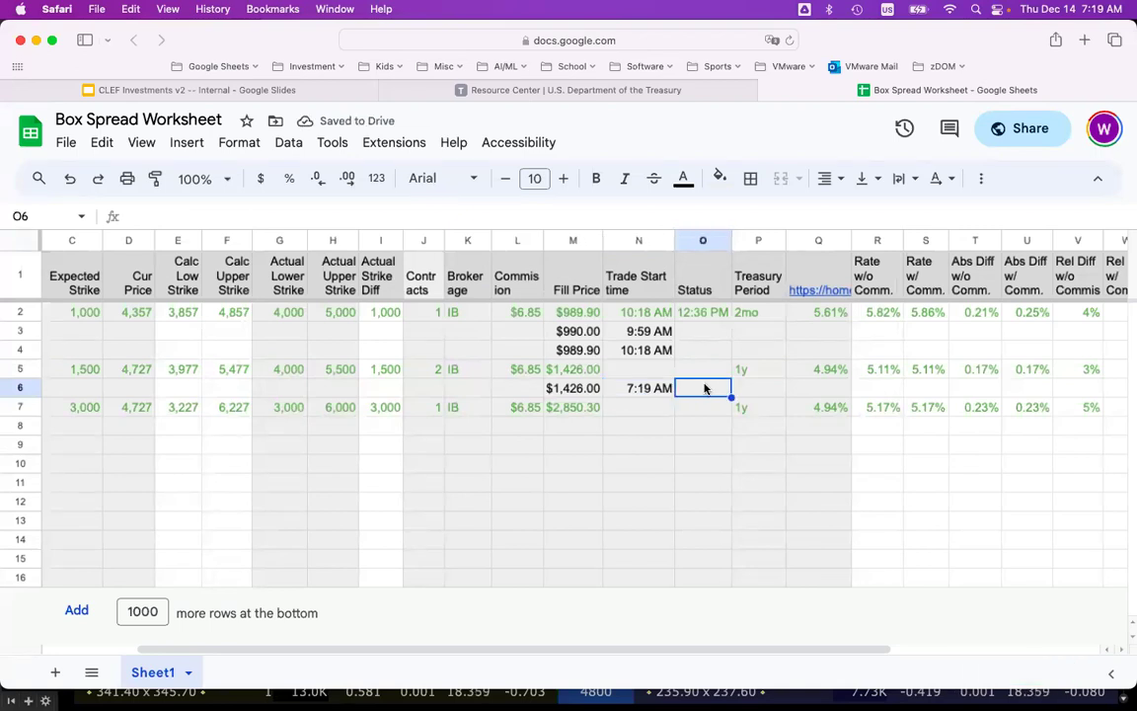
{"action": "right_click", "coordinate": [20, 407]}
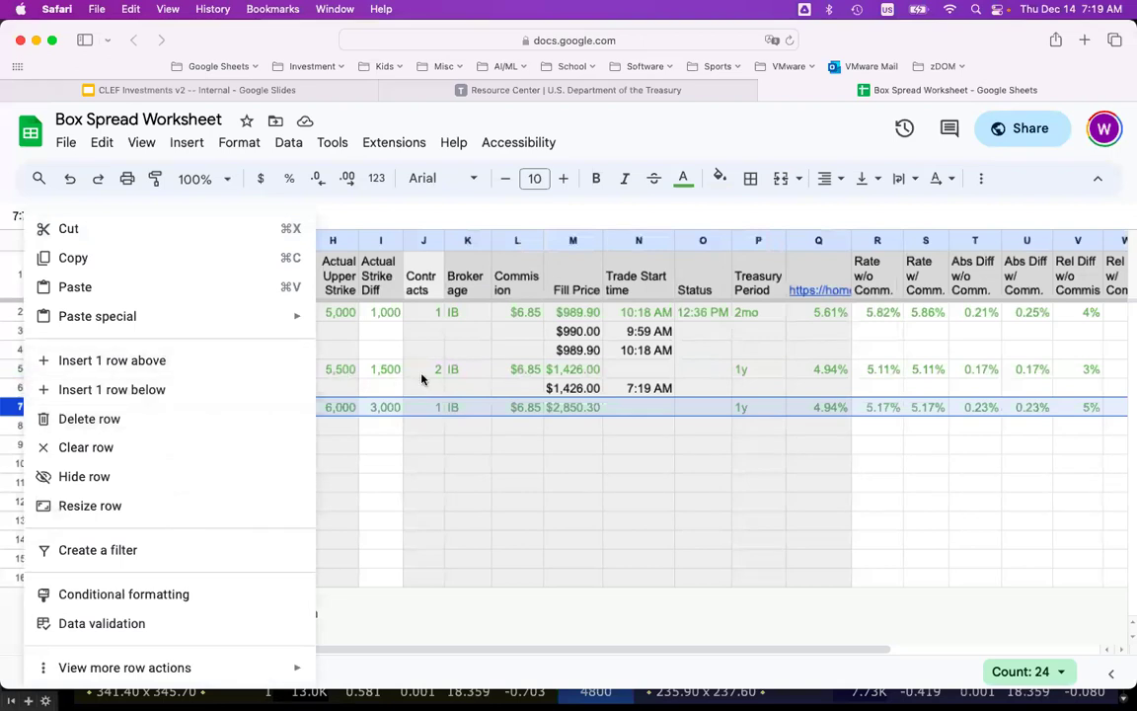
{"action": "key", "text": "Escape"}
{"action": "right_click", "coordinate": [30, 388]}
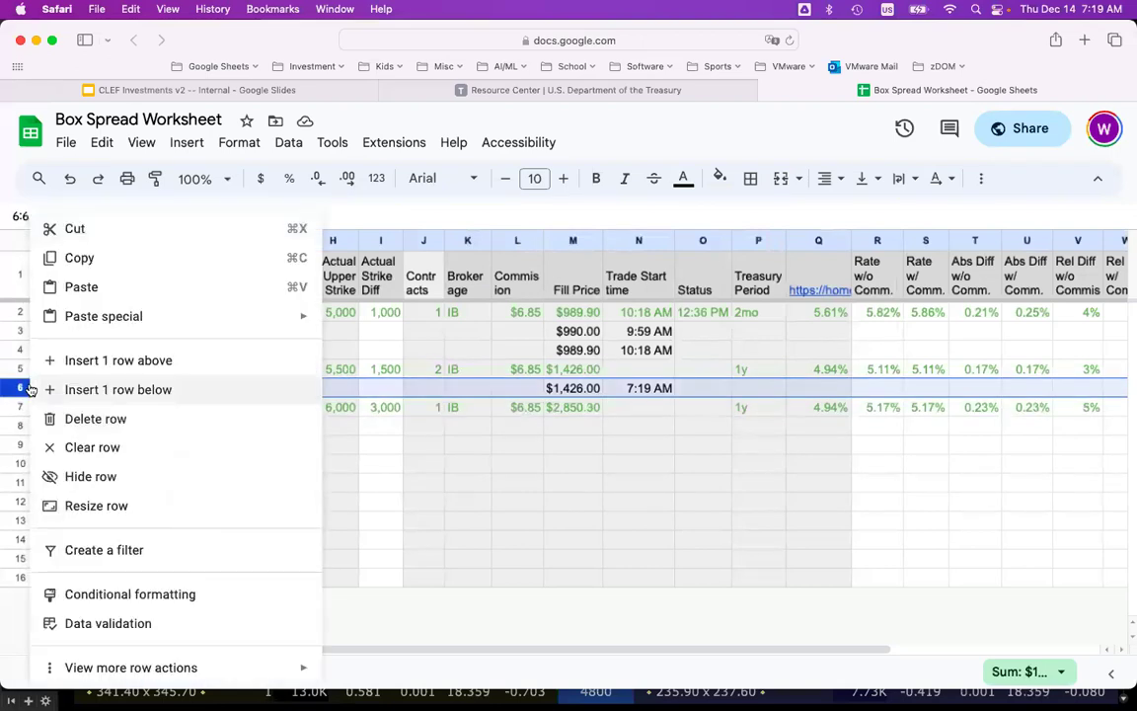
{"action": "left_click", "coordinate": [39, 395]}
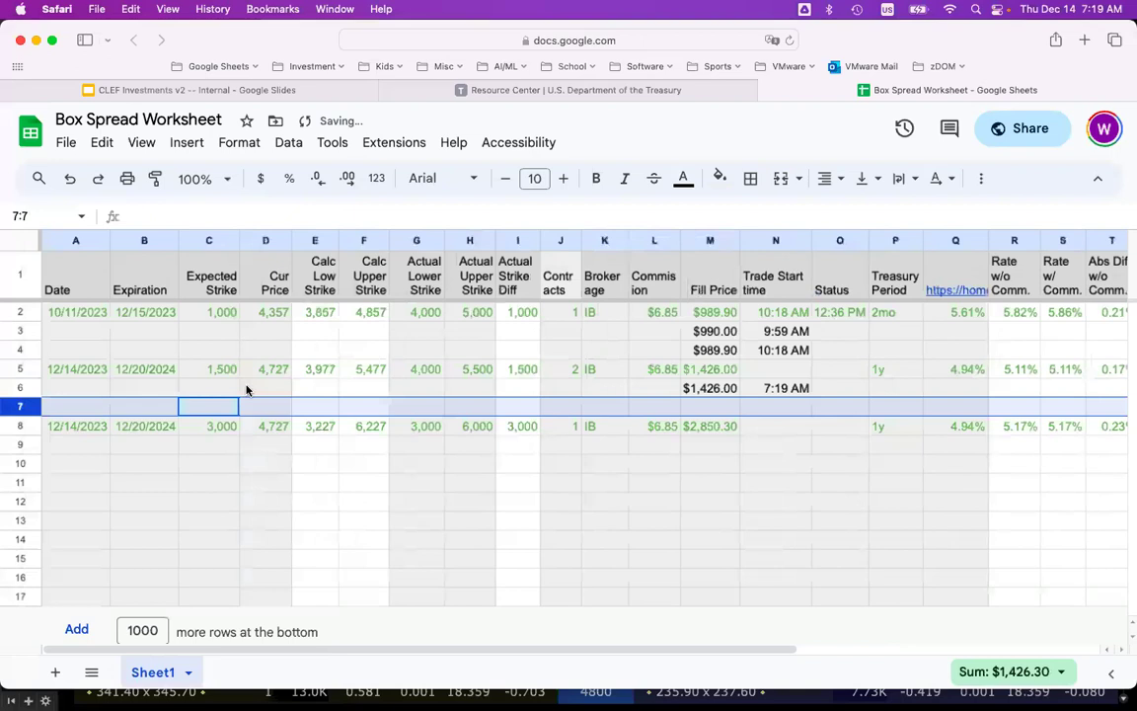
- Enter 7:30am as the status of the row 6 order in cell O6
{"action": "left_click", "coordinate": [832, 390]}
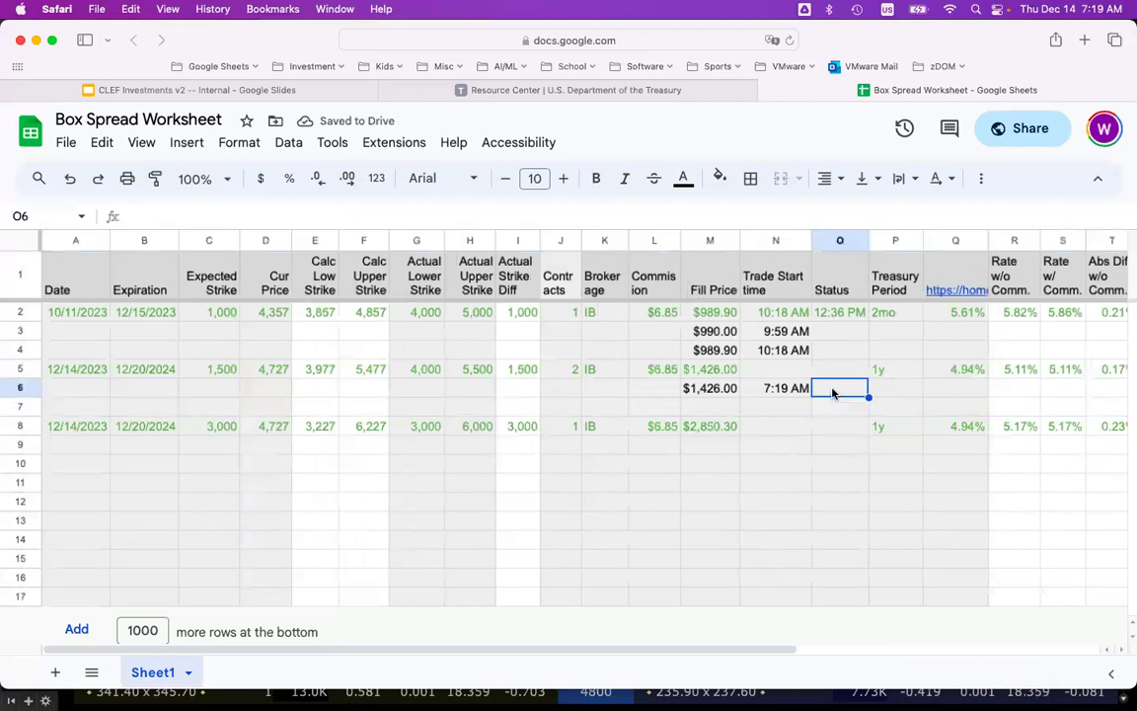
{"action": "type", "text": "7:30am"}
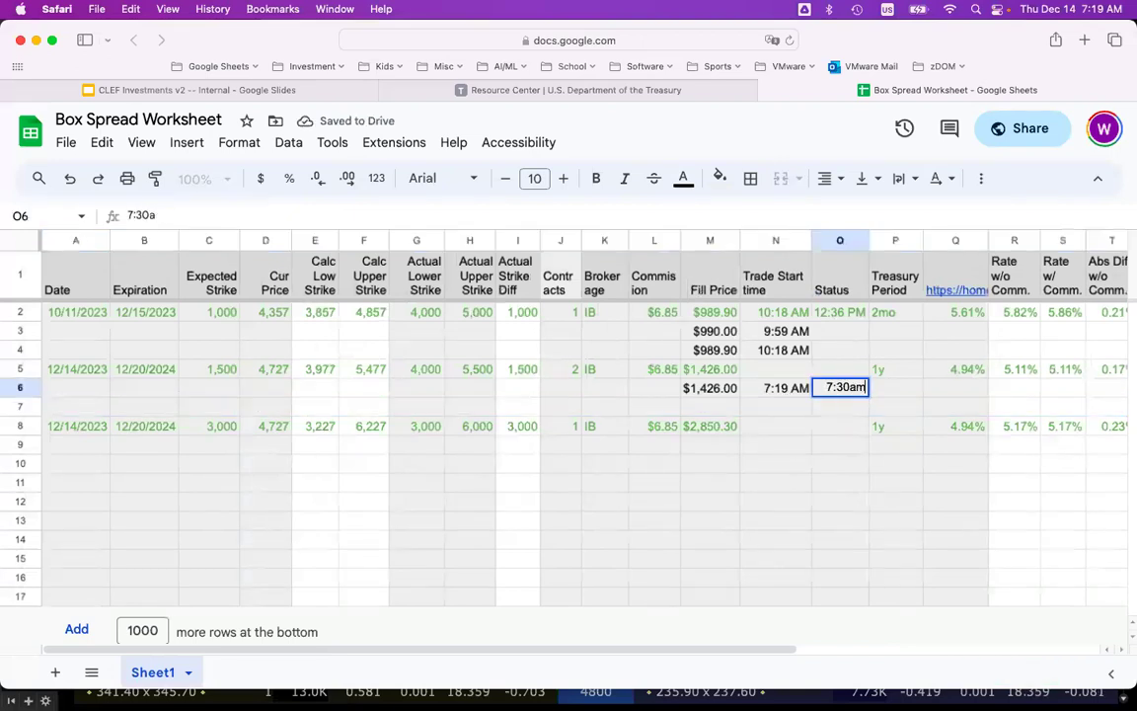
{"action": "key", "text": "Return"}
- Enter 1425 as the fill price in cell M7 and in the main order row's cell M5
{"action": "left_click", "coordinate": [713, 405]}
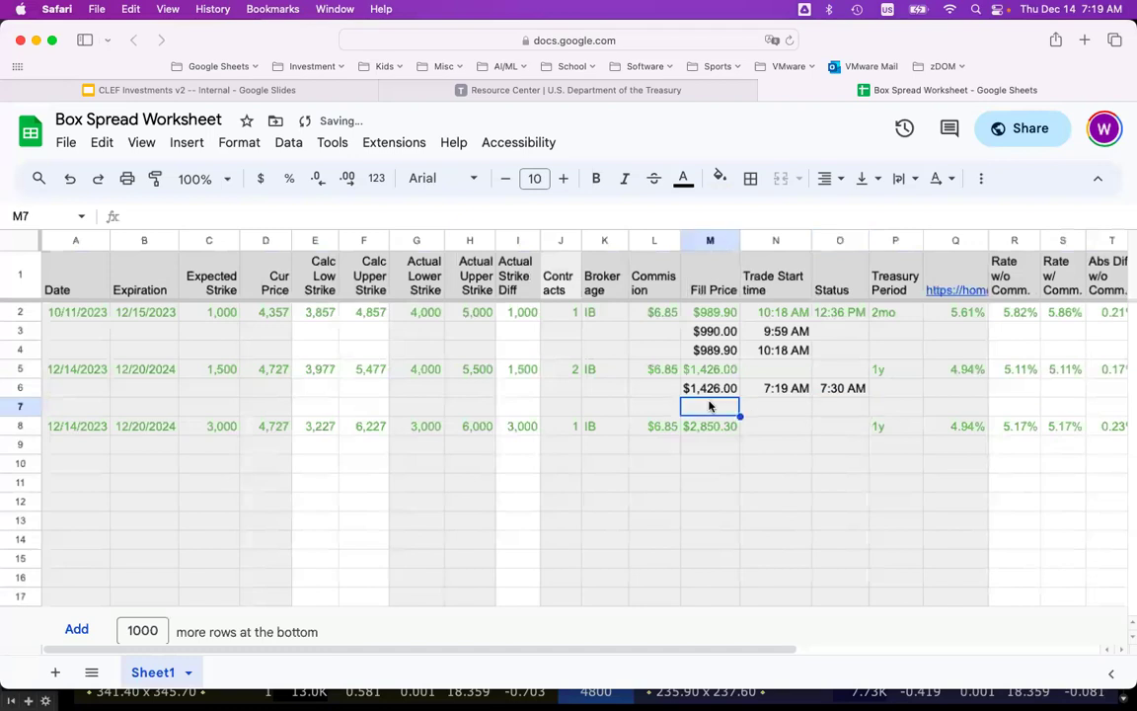
{"action": "type", "text": "1,4"}
{"action": "type", "text": "25"}
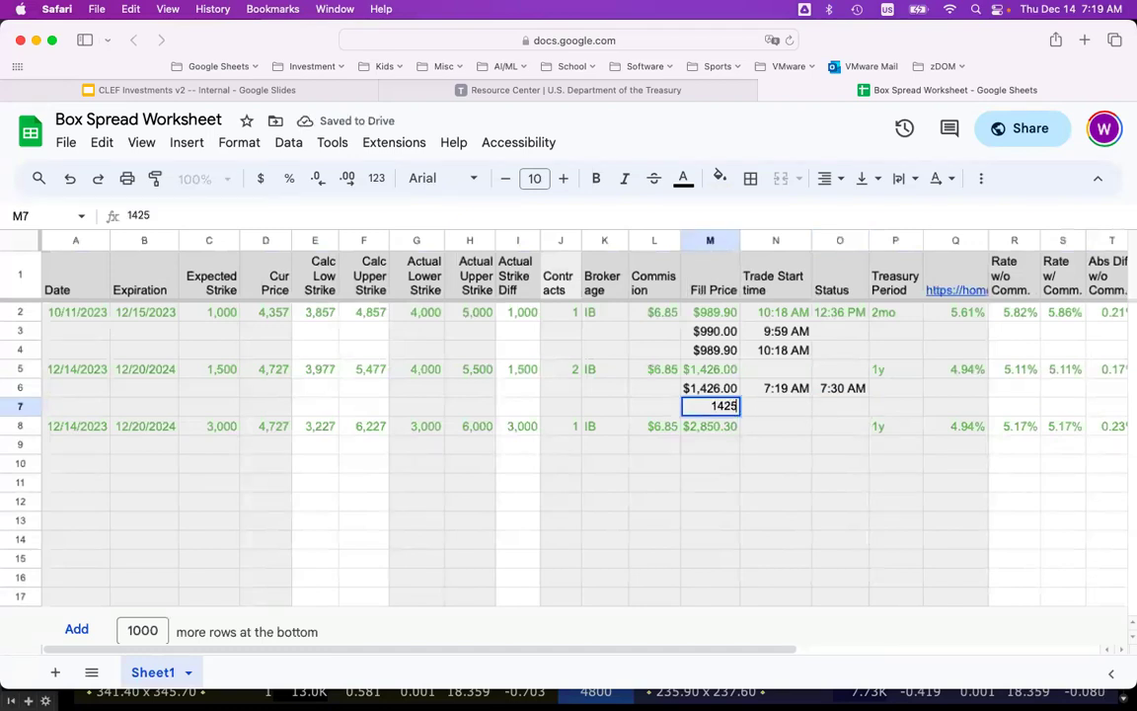
{"action": "key", "text": "Tab"}
{"action": "left_click", "coordinate": [698, 369]}
{"action": "type", "text": "1425"}
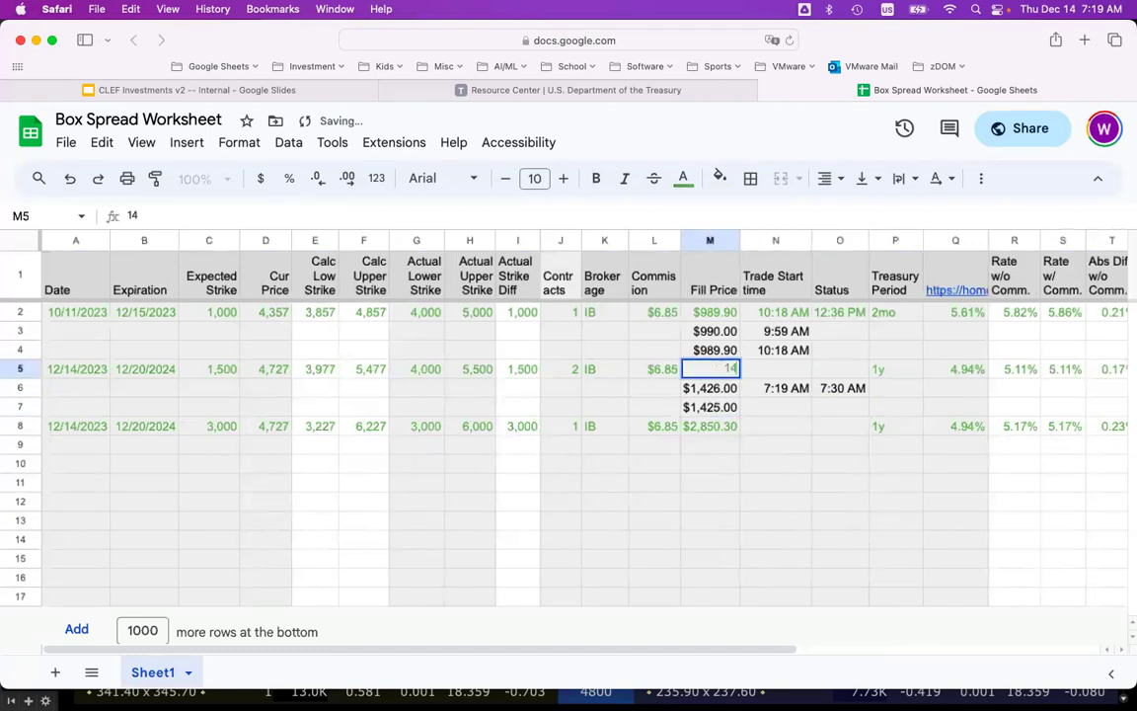
{"action": "key", "text": "Tab"}
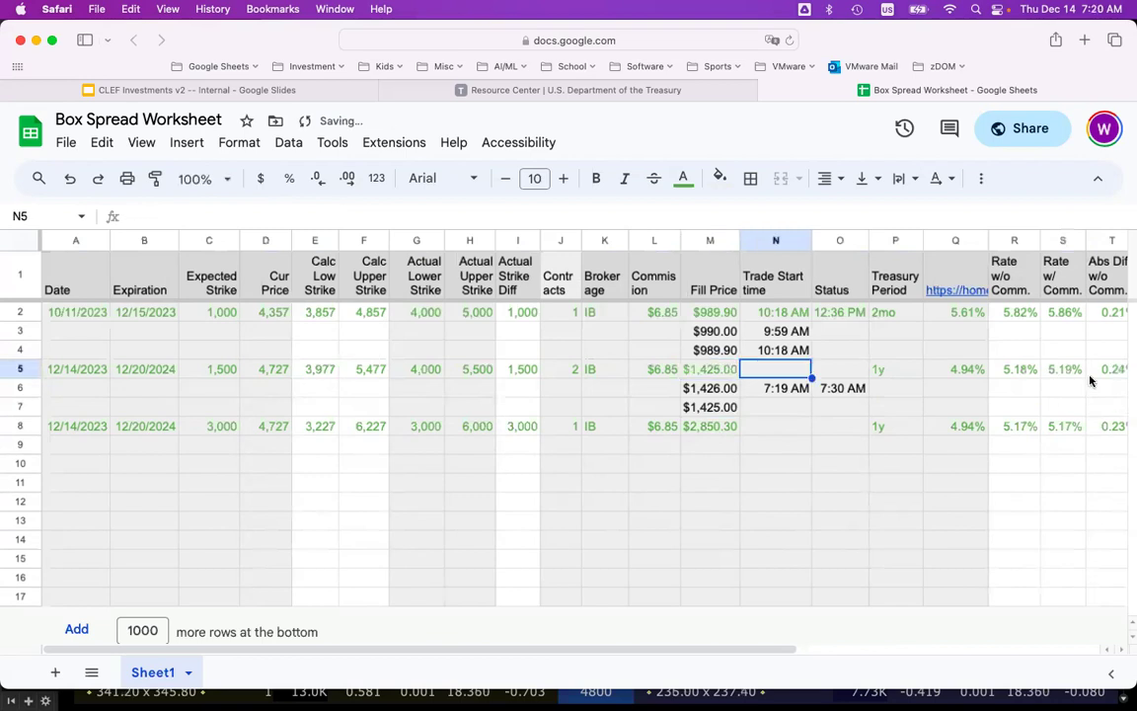
{"action": "left_click", "coordinate": [1108, 372]}
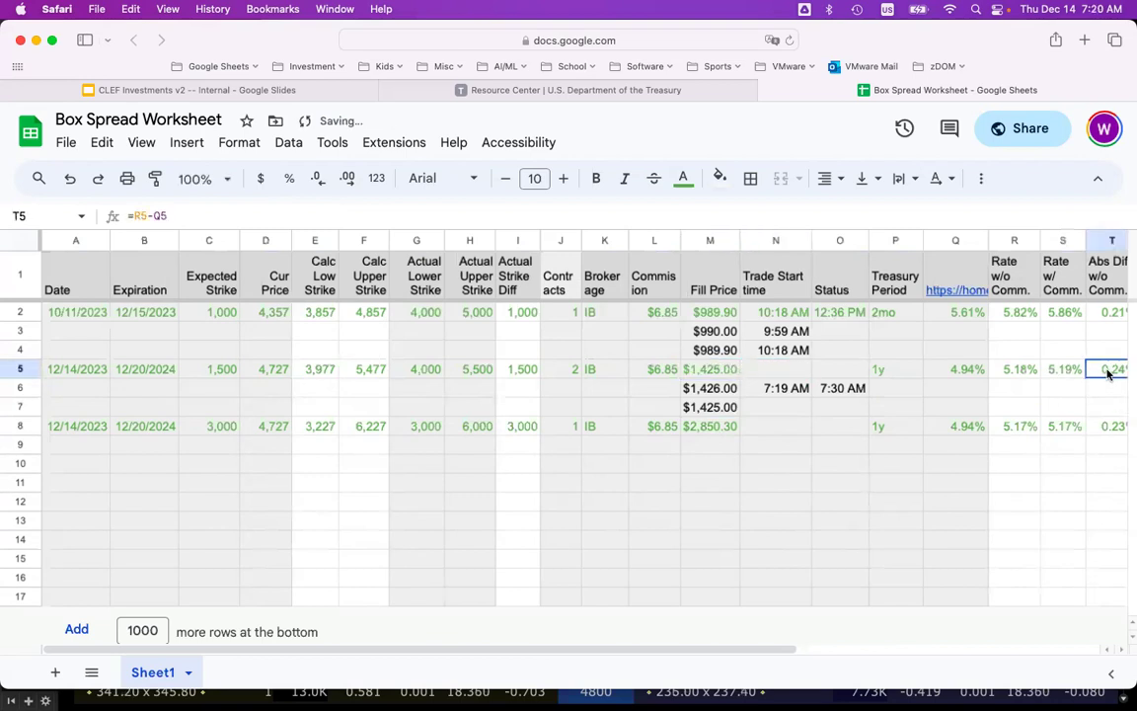
- Enter 7:30 as the trade start time of the second price attempt in cell N7
{"action": "left_click", "coordinate": [780, 405]}
{"action": "type", "text": "7:30"}
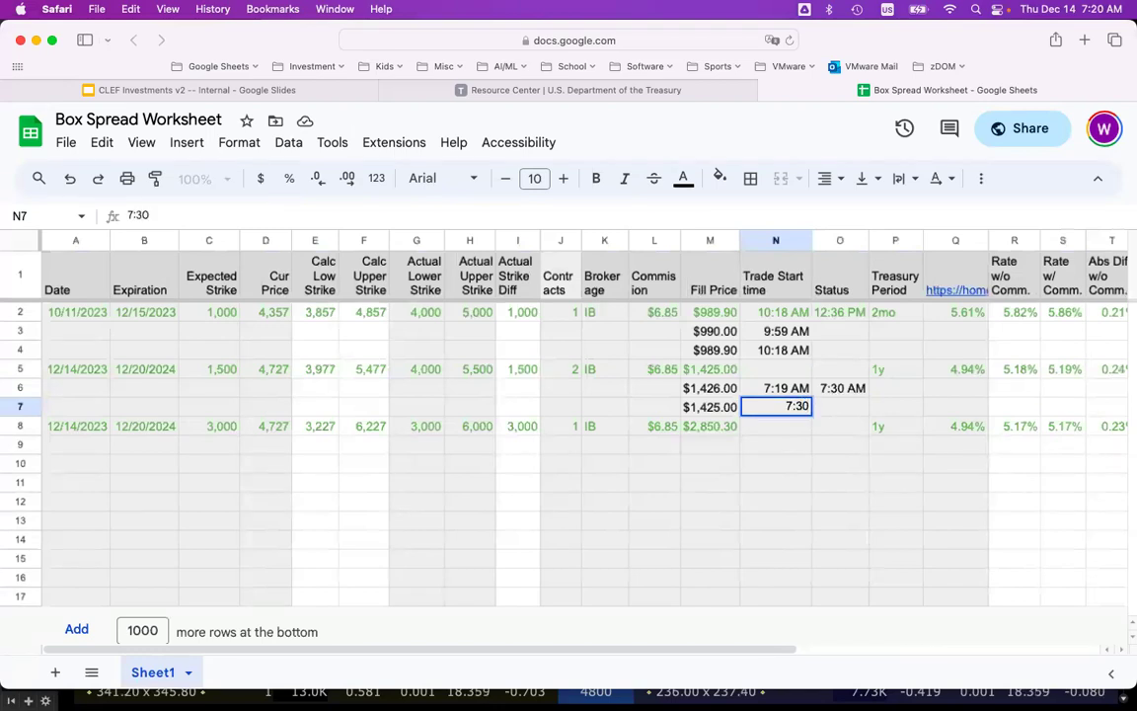
{"action": "key", "text": "Tab"}
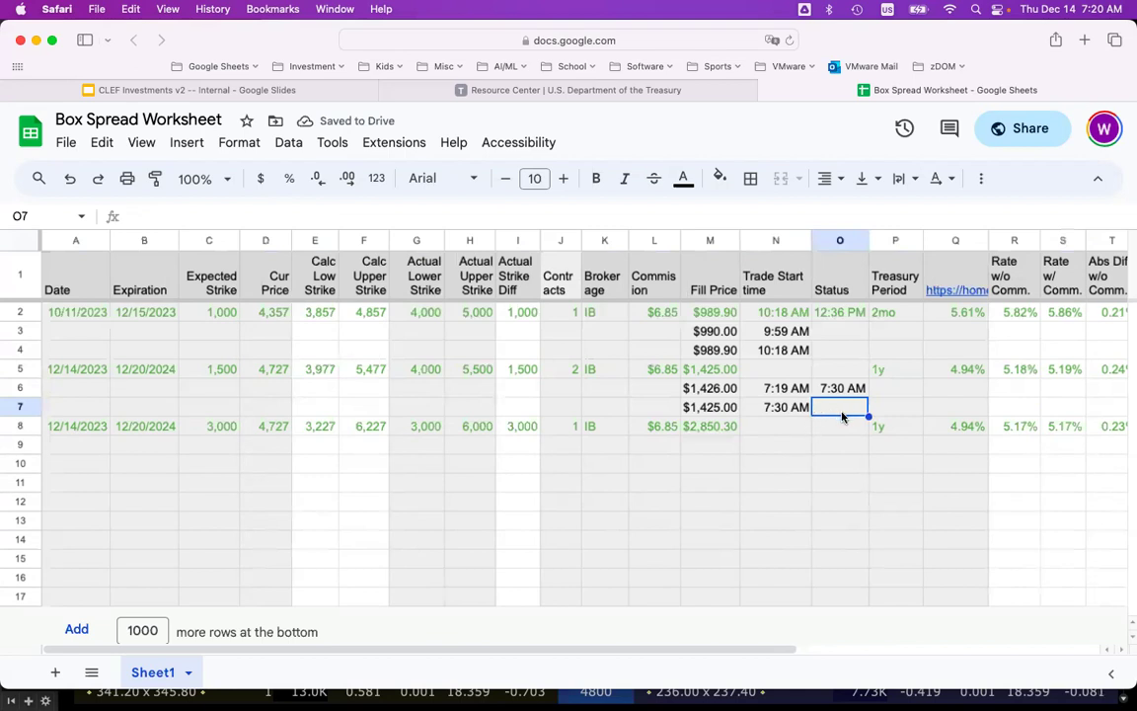
- Set the fill price to 1425.90 in both the row 7 attempt and the main order in row 5
{"action": "left_click", "coordinate": [715, 407]}
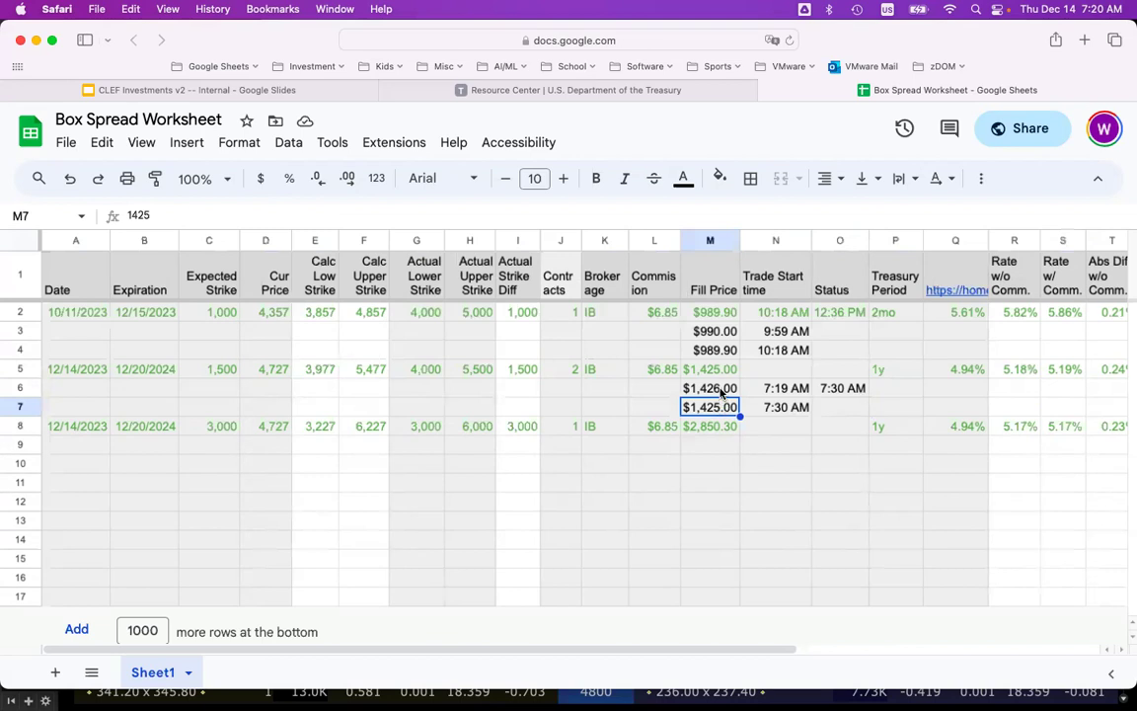
{"action": "left_click", "coordinate": [721, 392]}
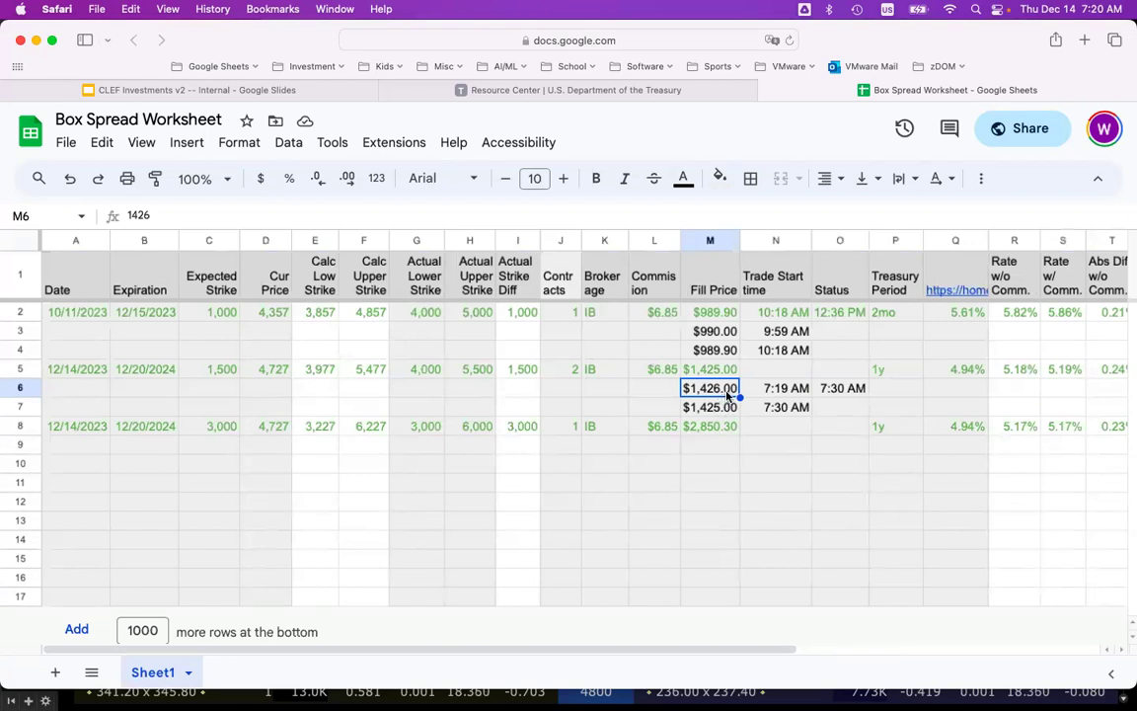
{"action": "left_click", "coordinate": [725, 409]}
{"action": "type", "text": "1,425"}
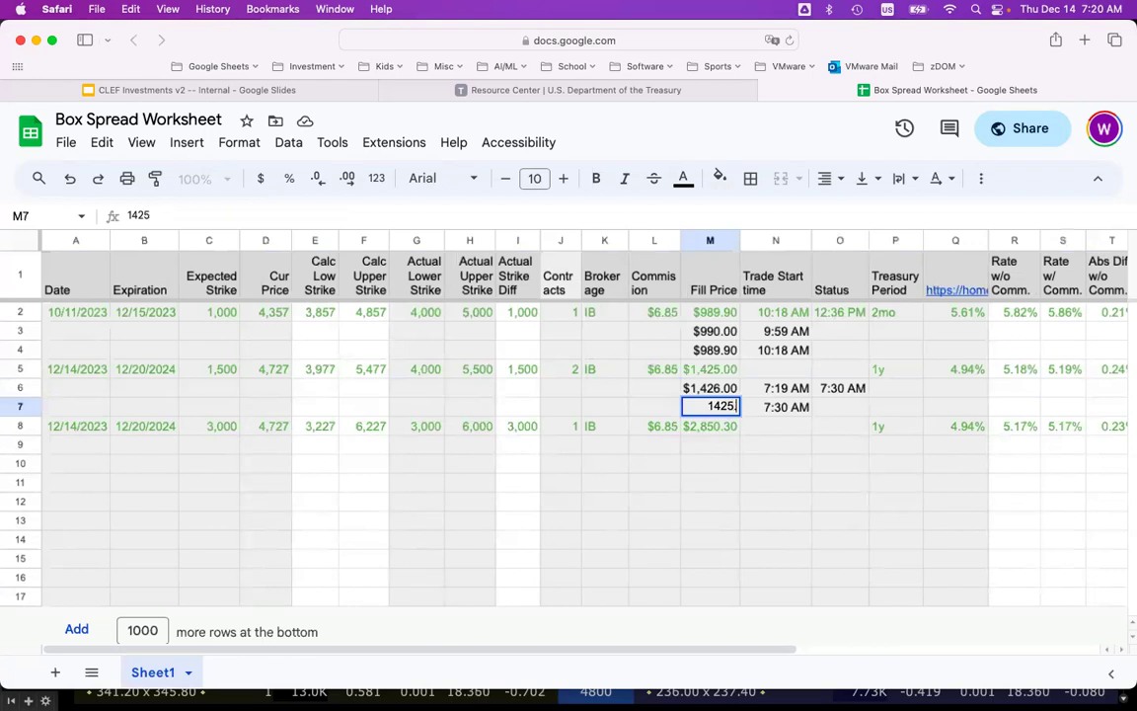
{"action": "type", "text": ".90"}
{"action": "key", "text": "Tab"}
{"action": "left_click", "coordinate": [718, 372]}
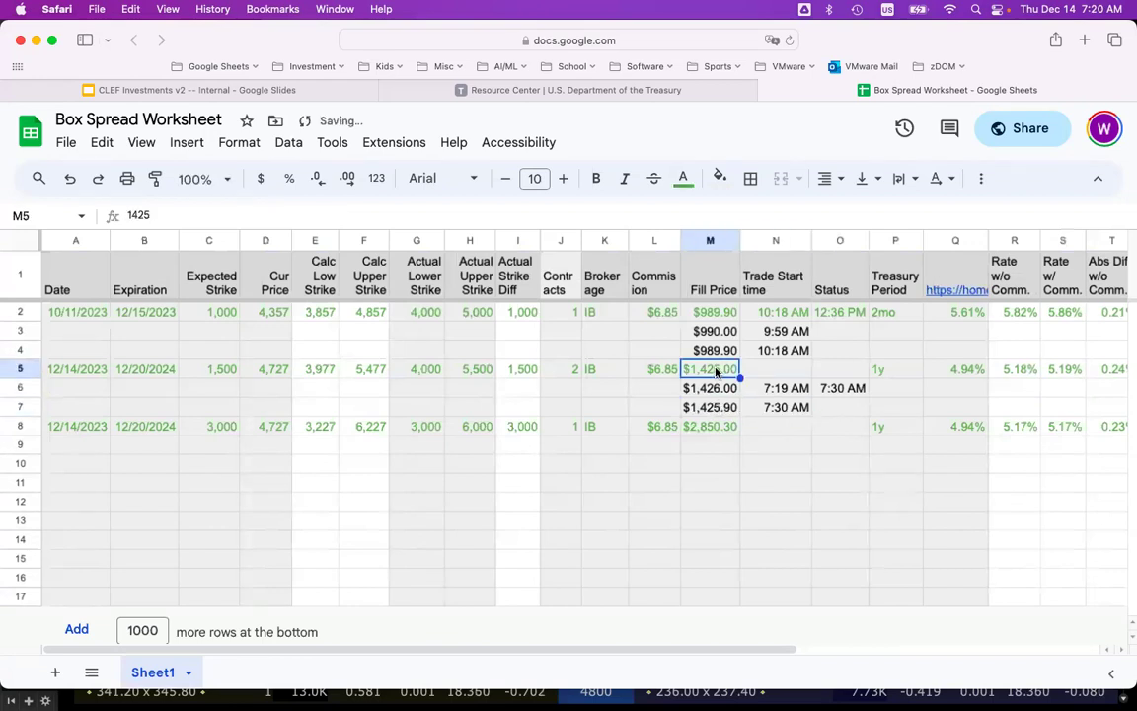
{"action": "type", "text": "1425.9"}
{"action": "key", "text": "Tab"}
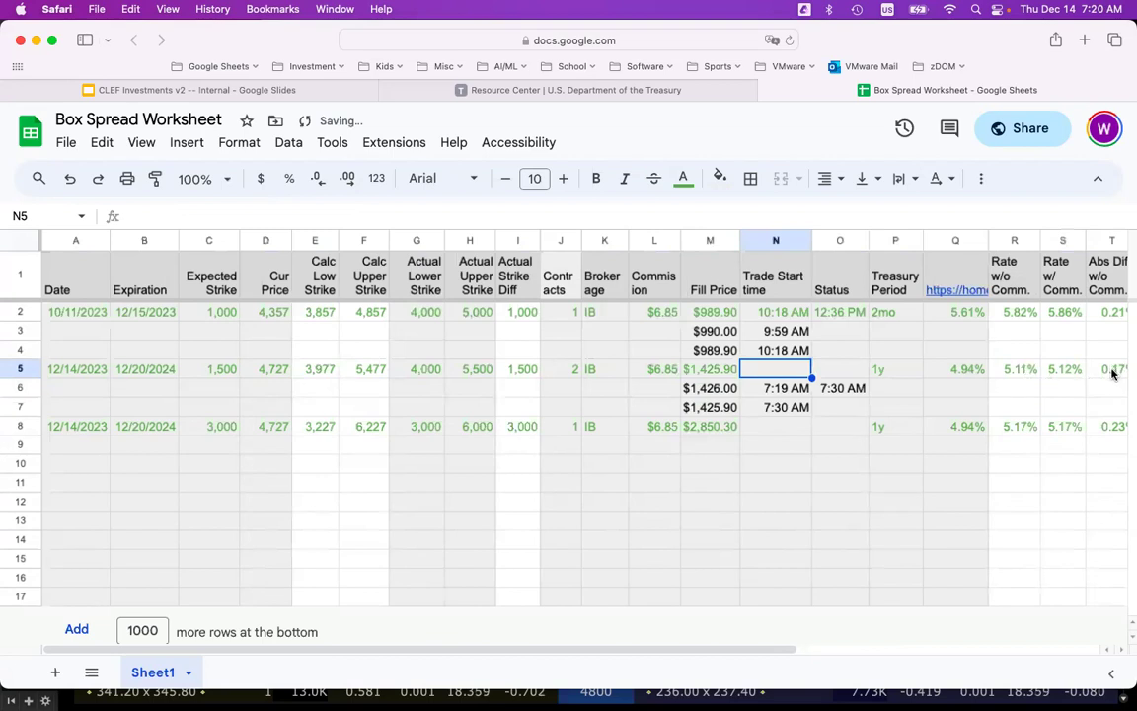
- In Trader Workstation, update the live SPX Dec19 '24 buy order with a limit price of -1425.90, and return to the Box Spread Worksheet
{"action": "key", "text": "super+Tab"}
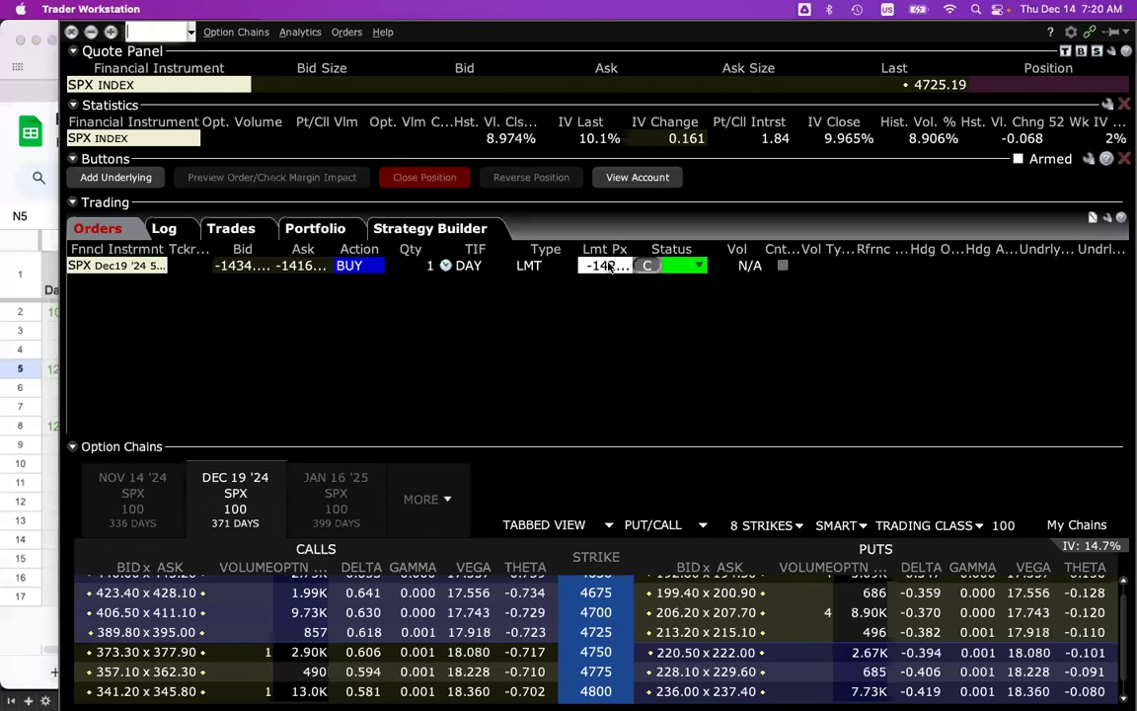
{"action": "left_click", "coordinate": [609, 265]}
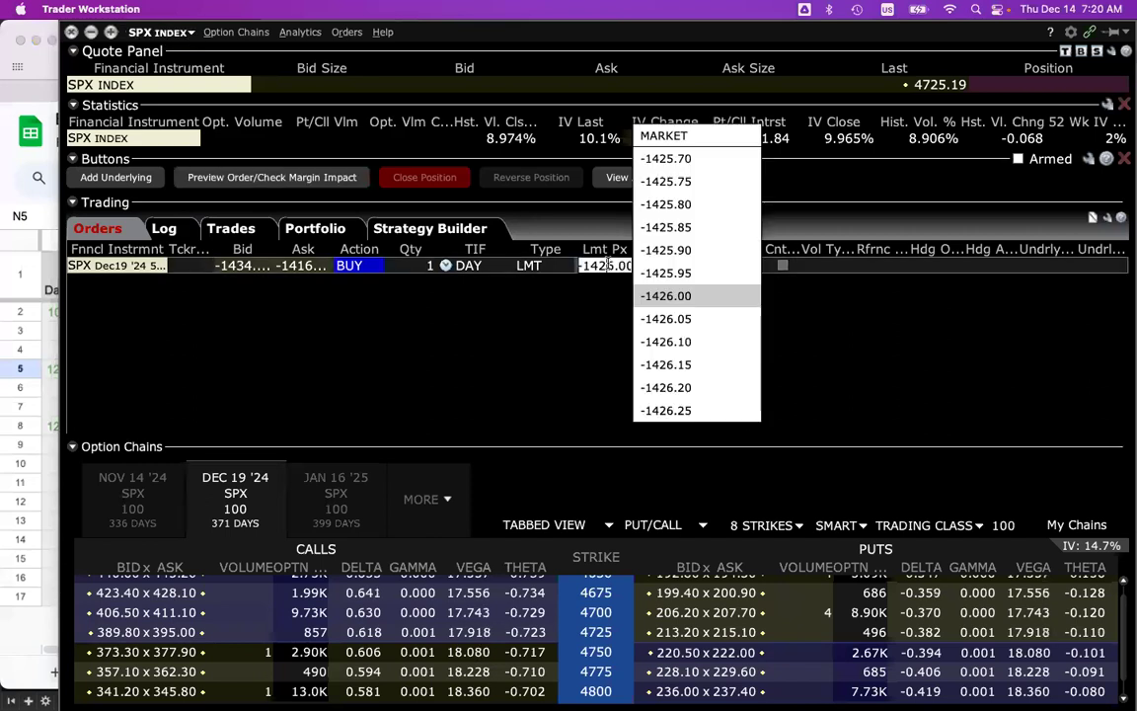
{"action": "left_click", "coordinate": [669, 253]}
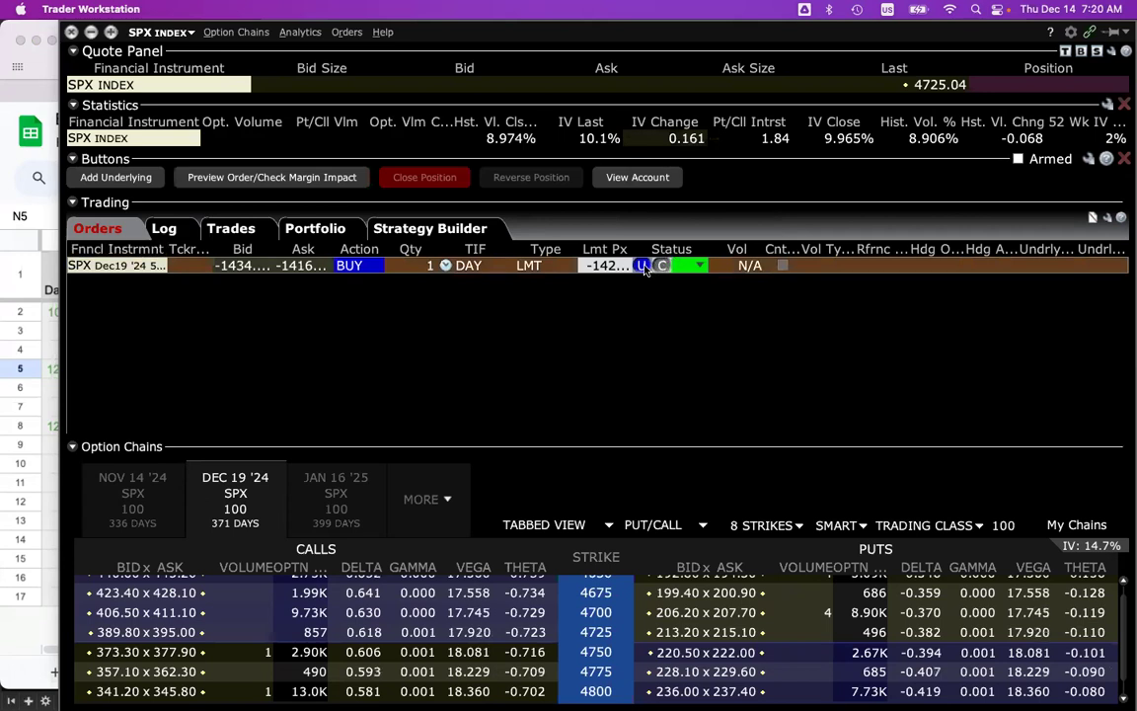
{"action": "left_click", "coordinate": [642, 266]}
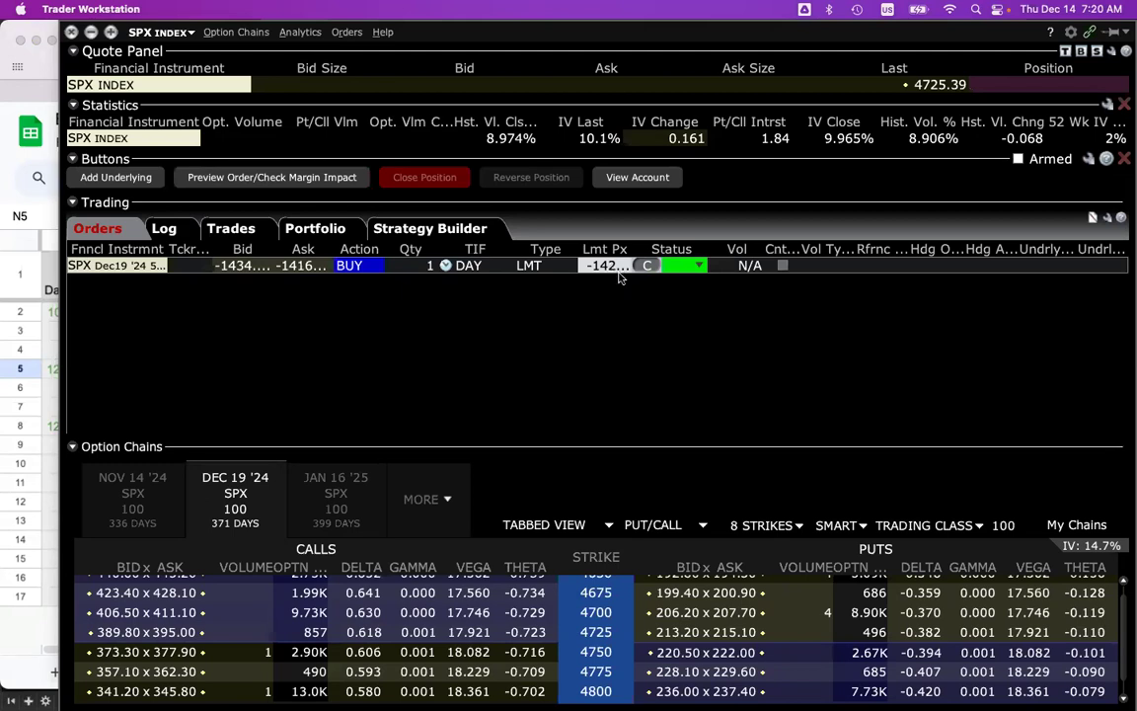
{"action": "mouse_move", "coordinate": [614, 276]}
{"action": "key", "text": "super+Tab"}
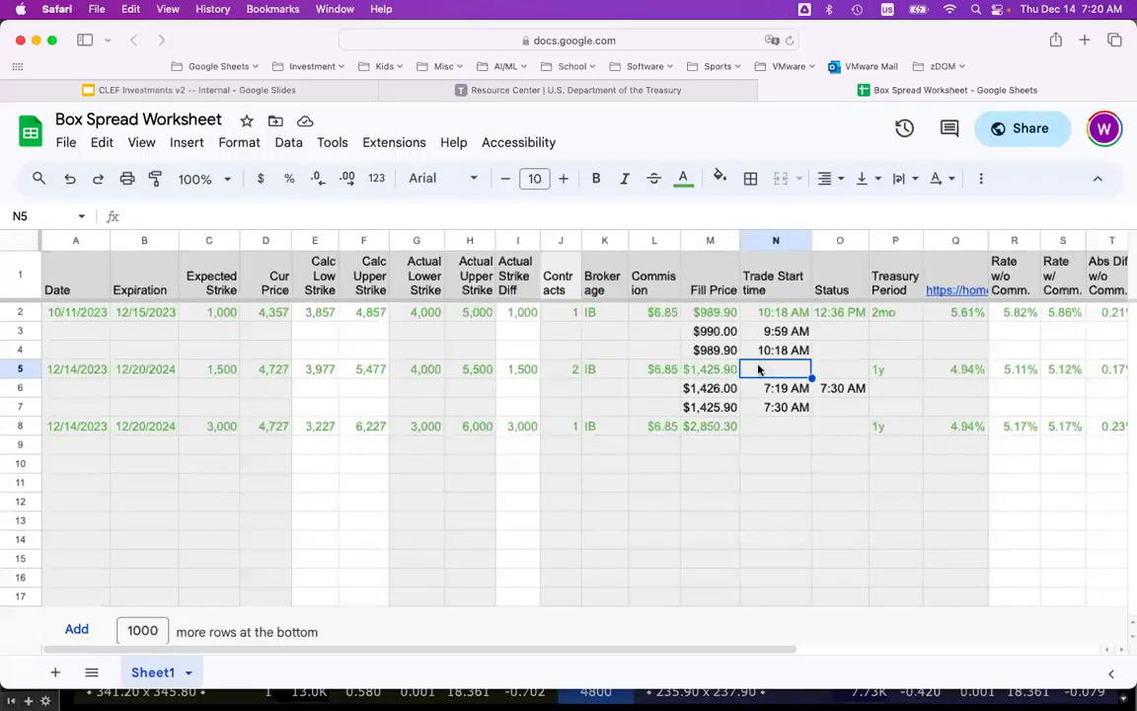